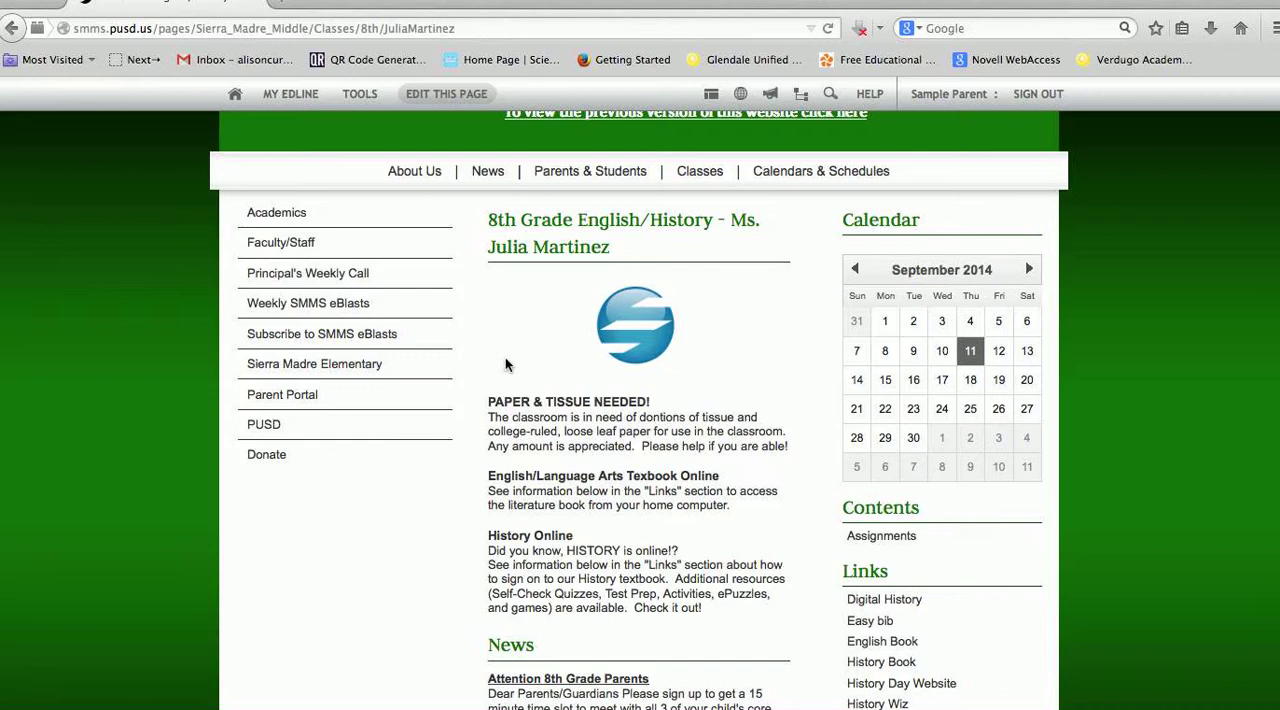
Examine the 8th Grade English/History class page, including its News, Contents and Links sections and their editing controls
scroll(505, 364, "down", 2)
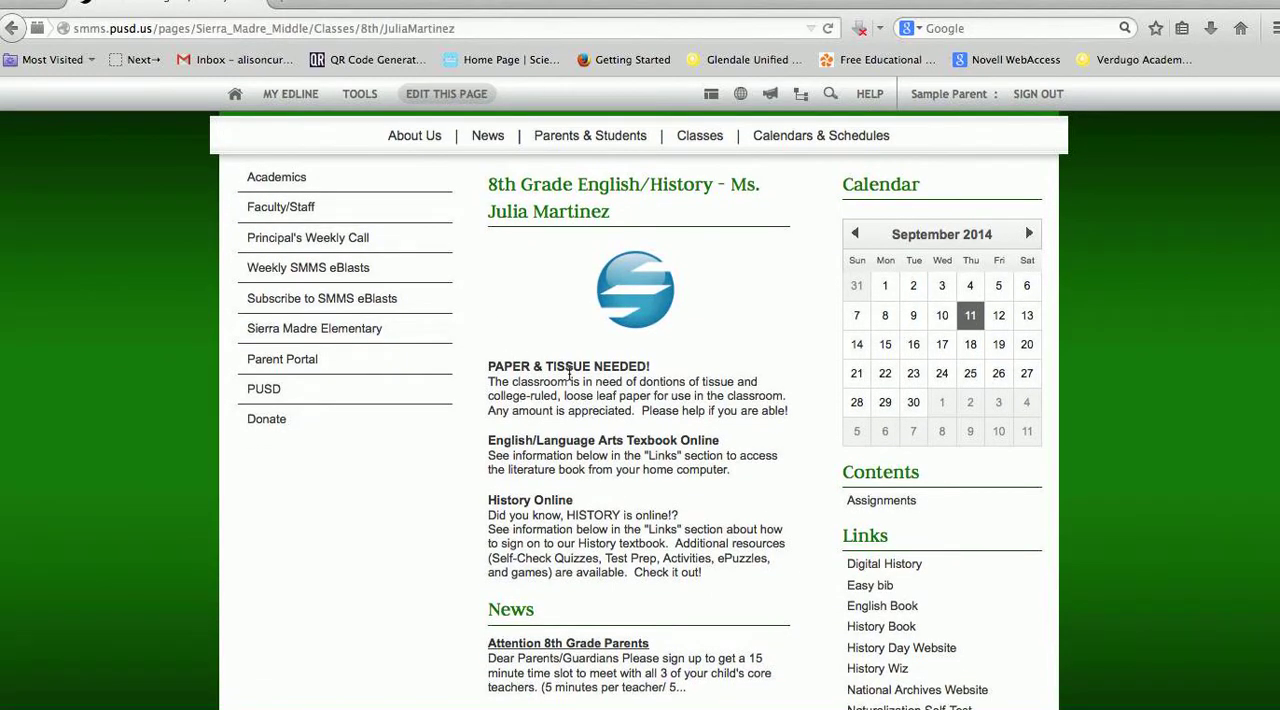
mouse_move(766, 556)
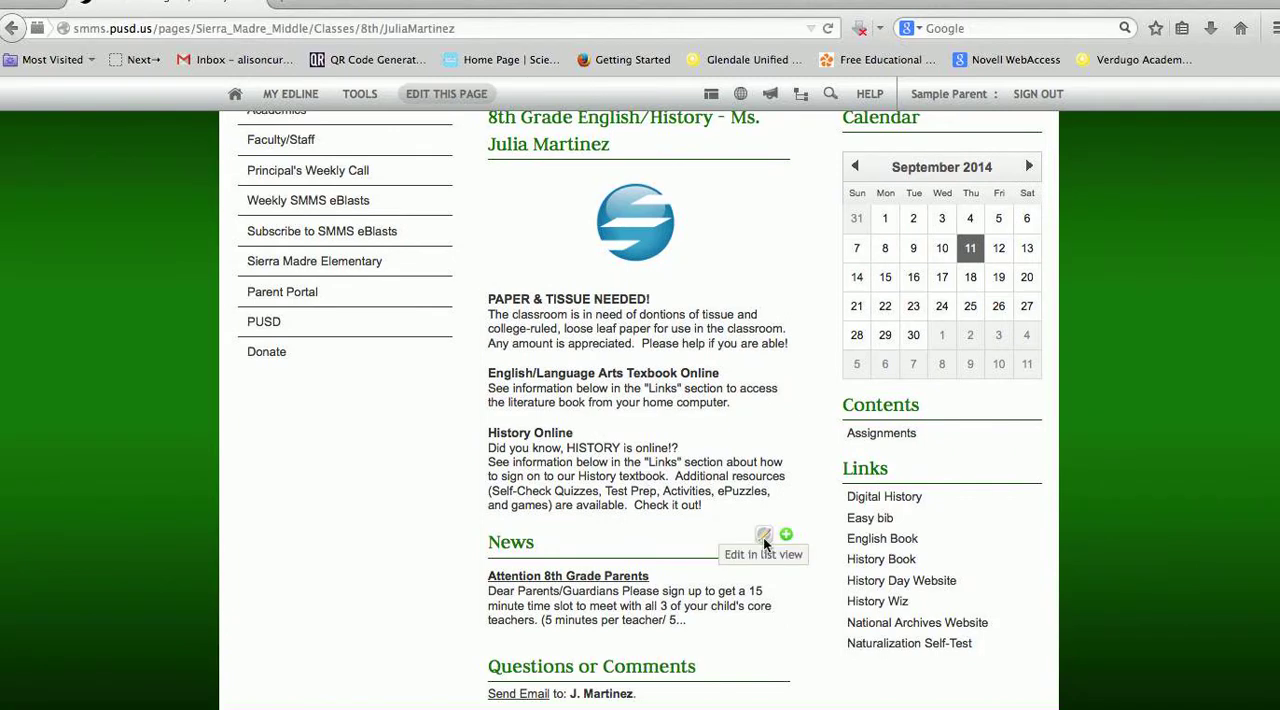
mouse_move(1019, 401)
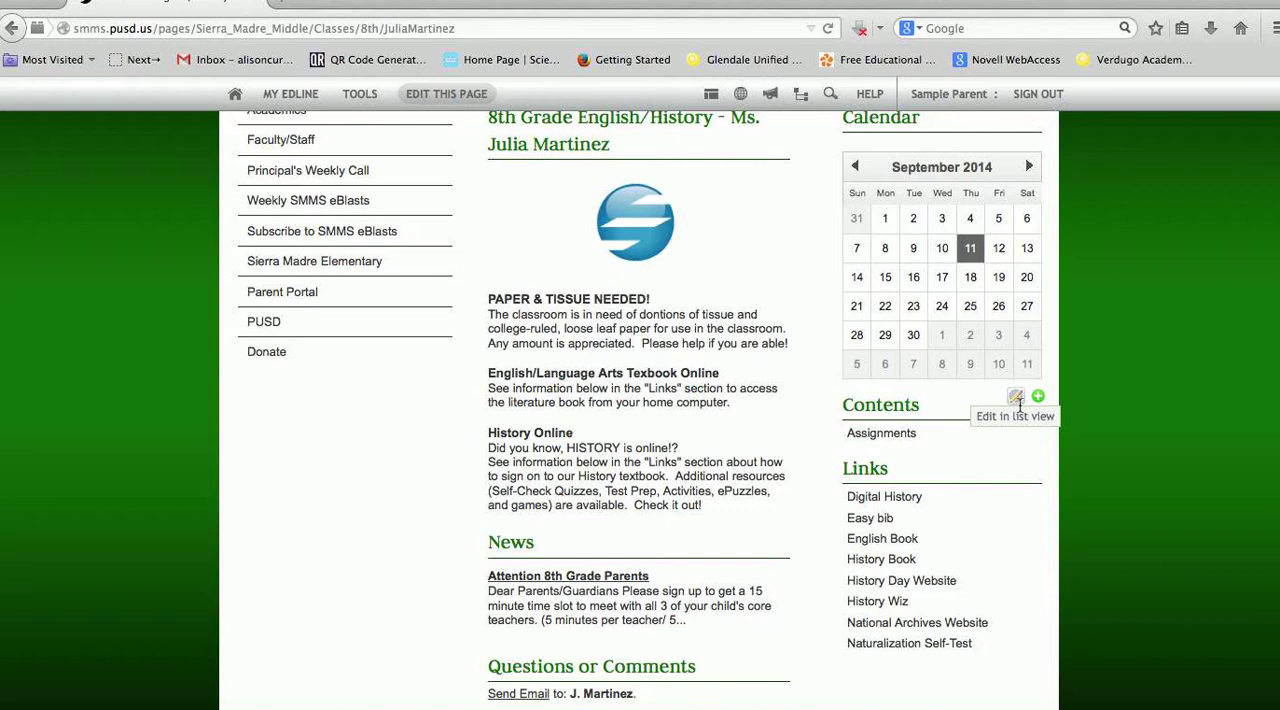
scroll(977, 394, "up", 3)
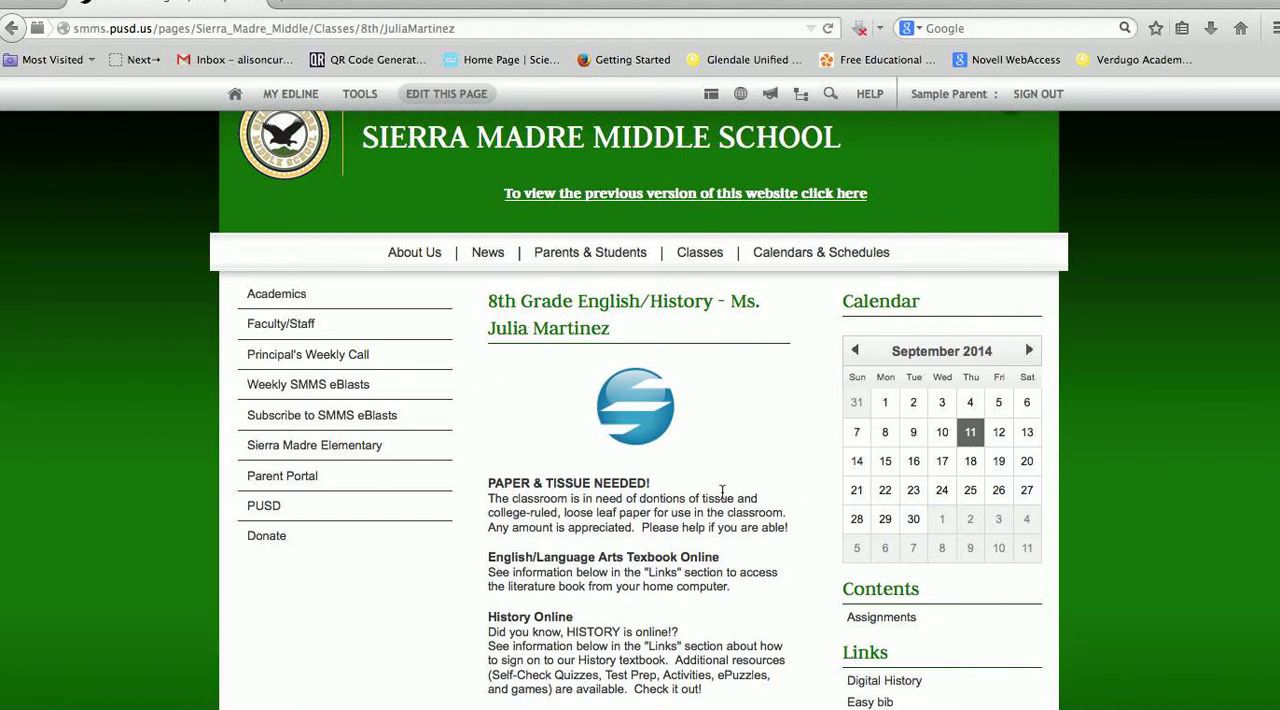
scroll(723, 492, "down", 1)
scroll(723, 492, "down", 1)
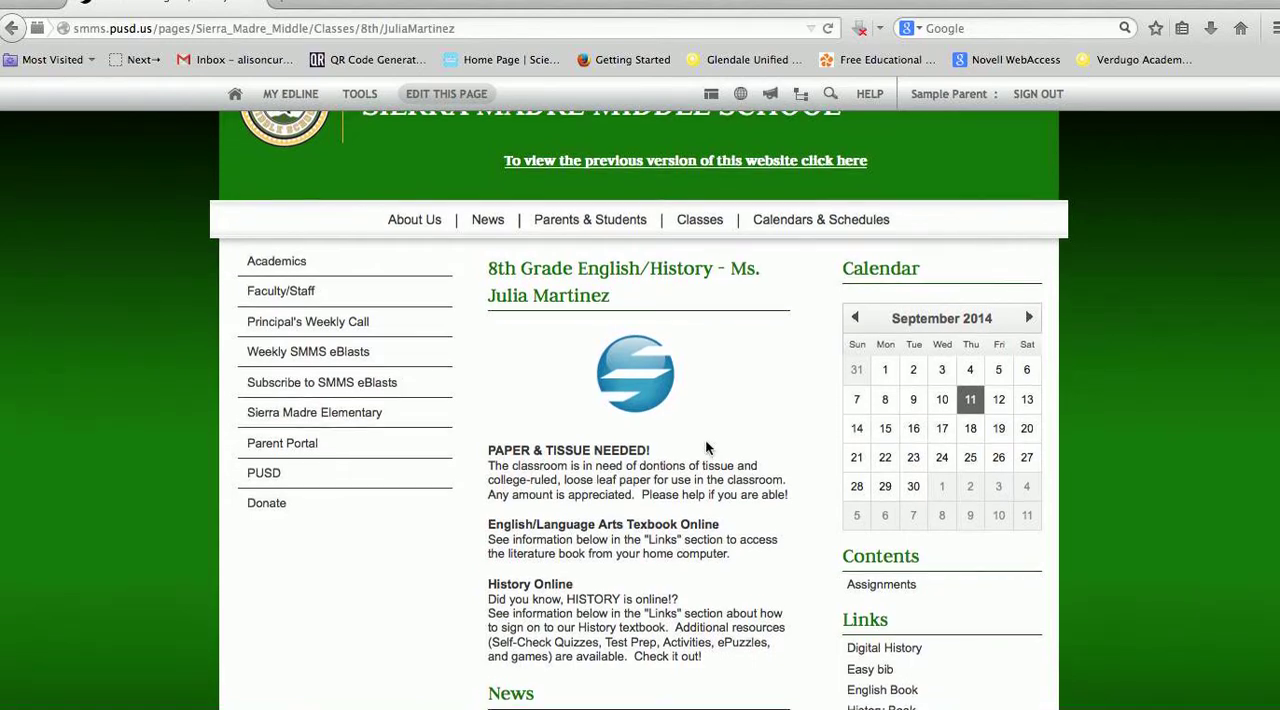
scroll(705, 448, "down", 5)
mouse_move(763, 442)
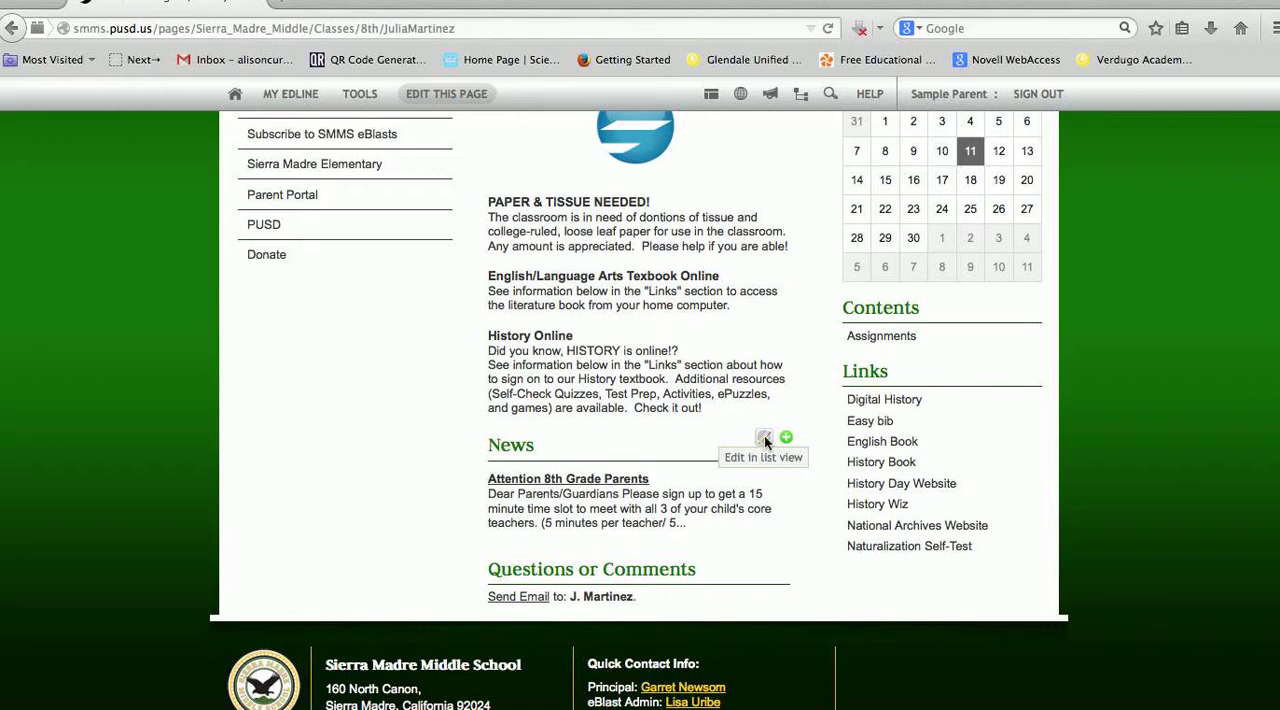
scroll(761, 436, "up", 3)
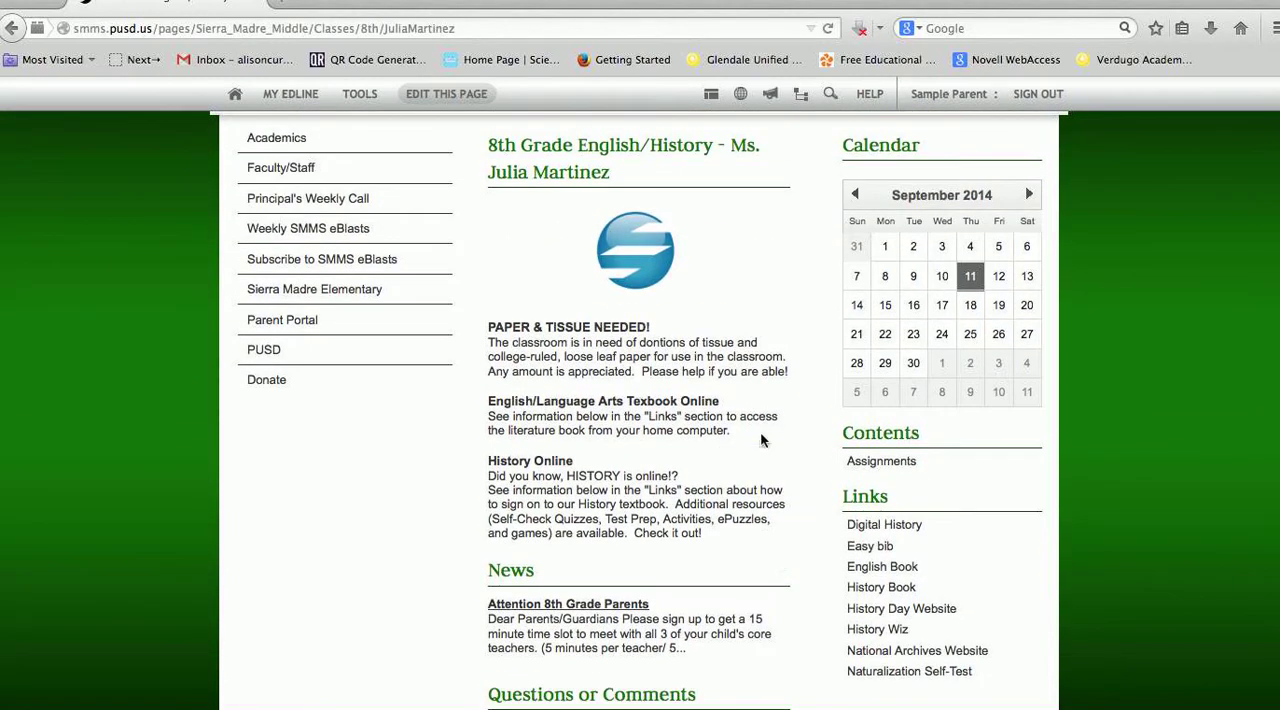
left_click(711, 94)
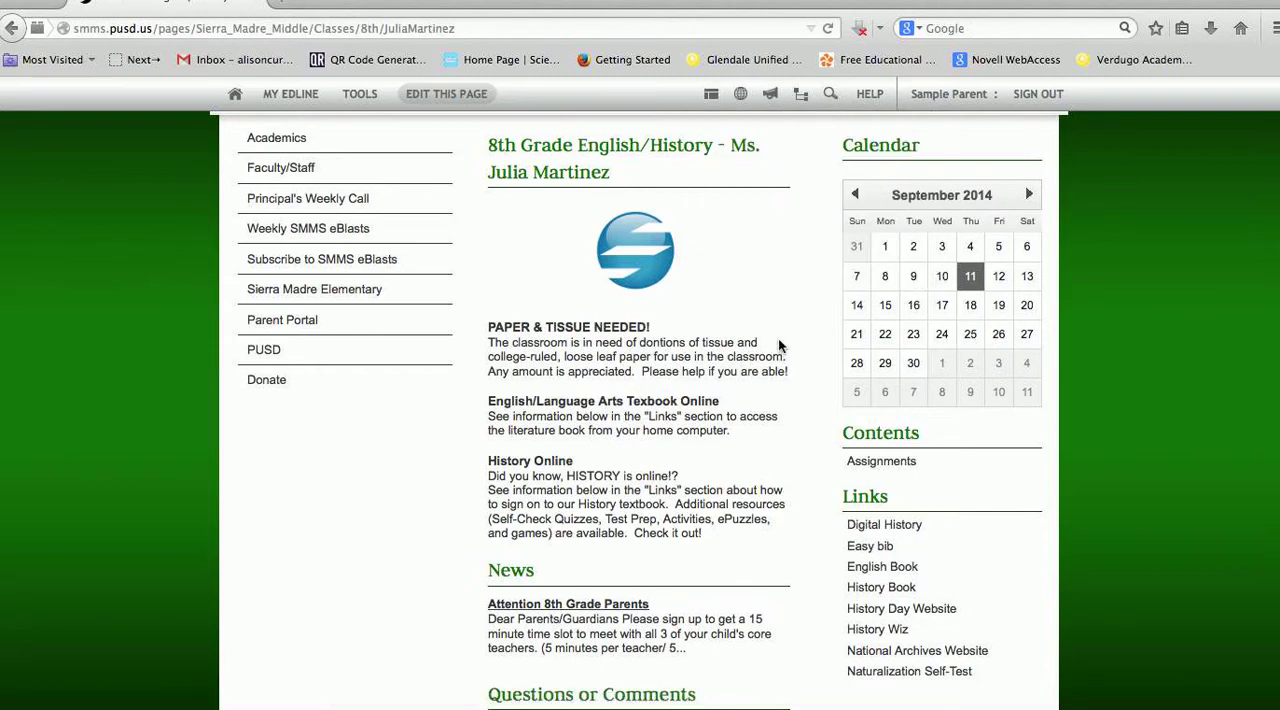
Open the class page's News section in list view and add a new item of type News
scroll(780, 350, "down", 3)
scroll(780, 350, "down", 4)
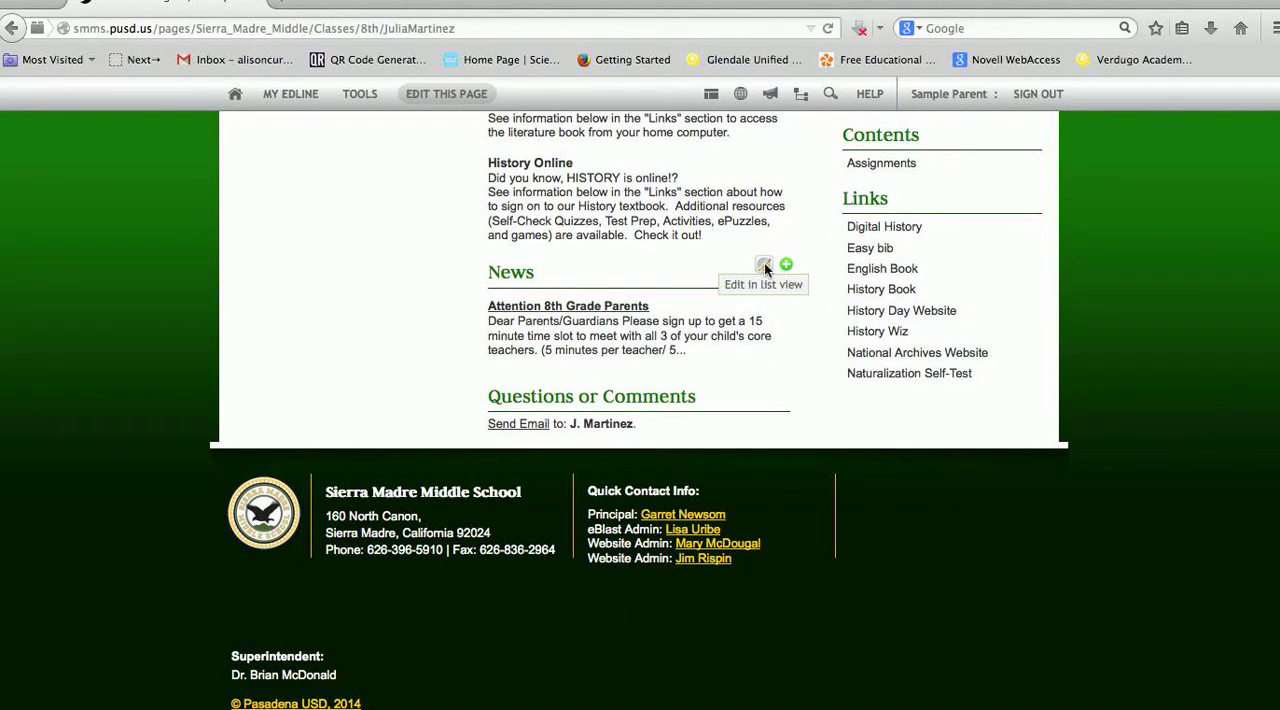
left_click(764, 266)
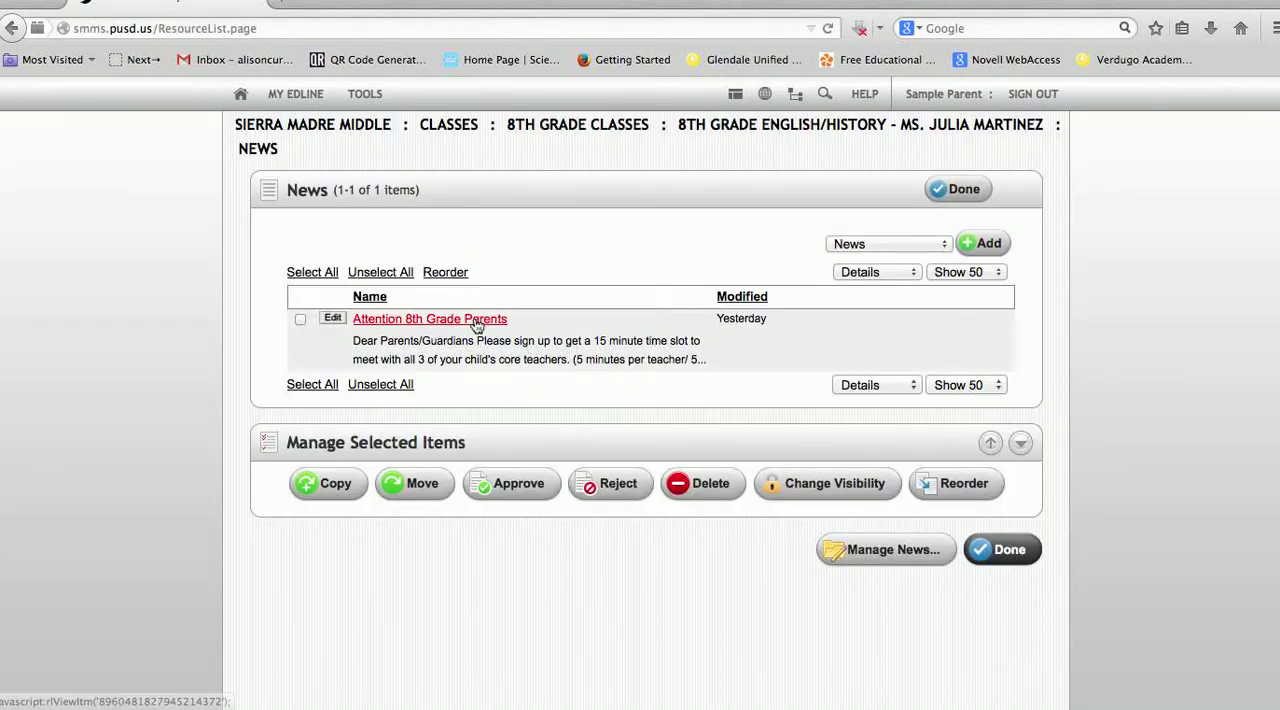
left_click(941, 249)
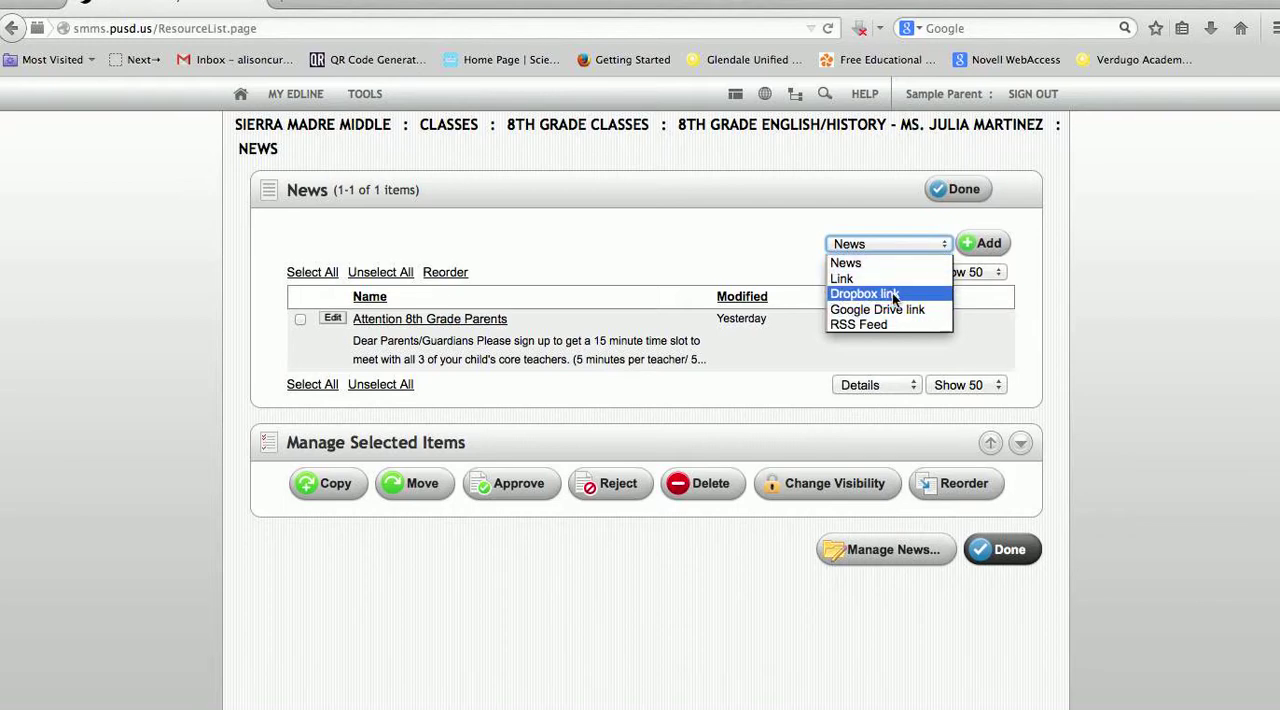
left_click(987, 246)
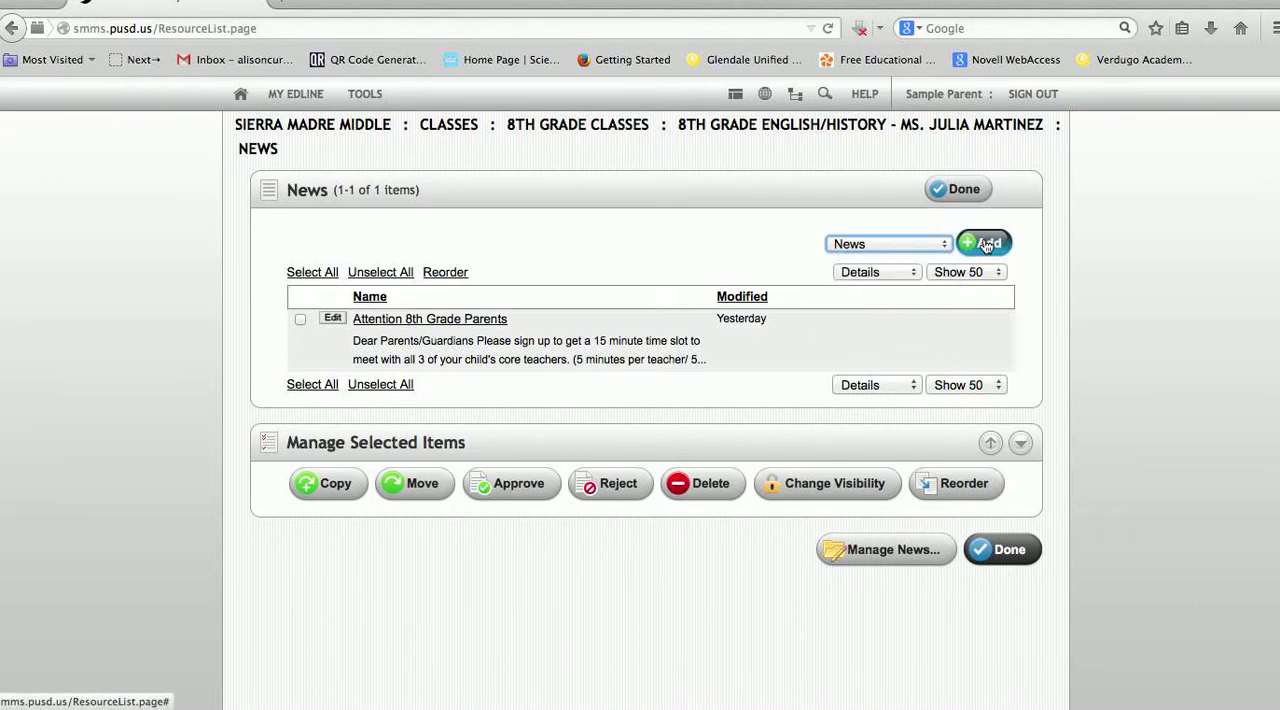
left_click(984, 244)
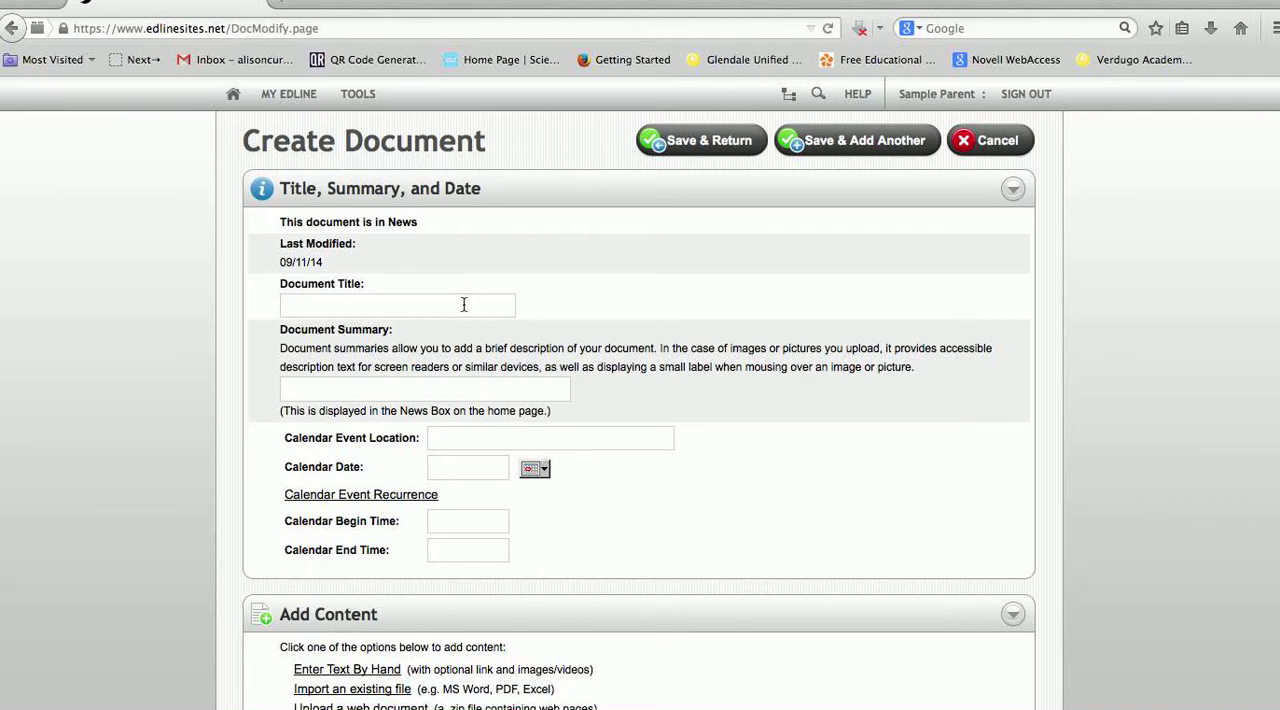
Title the new news document "Welcome Back to School Event"
left_click(464, 304)
type("Welcome ")
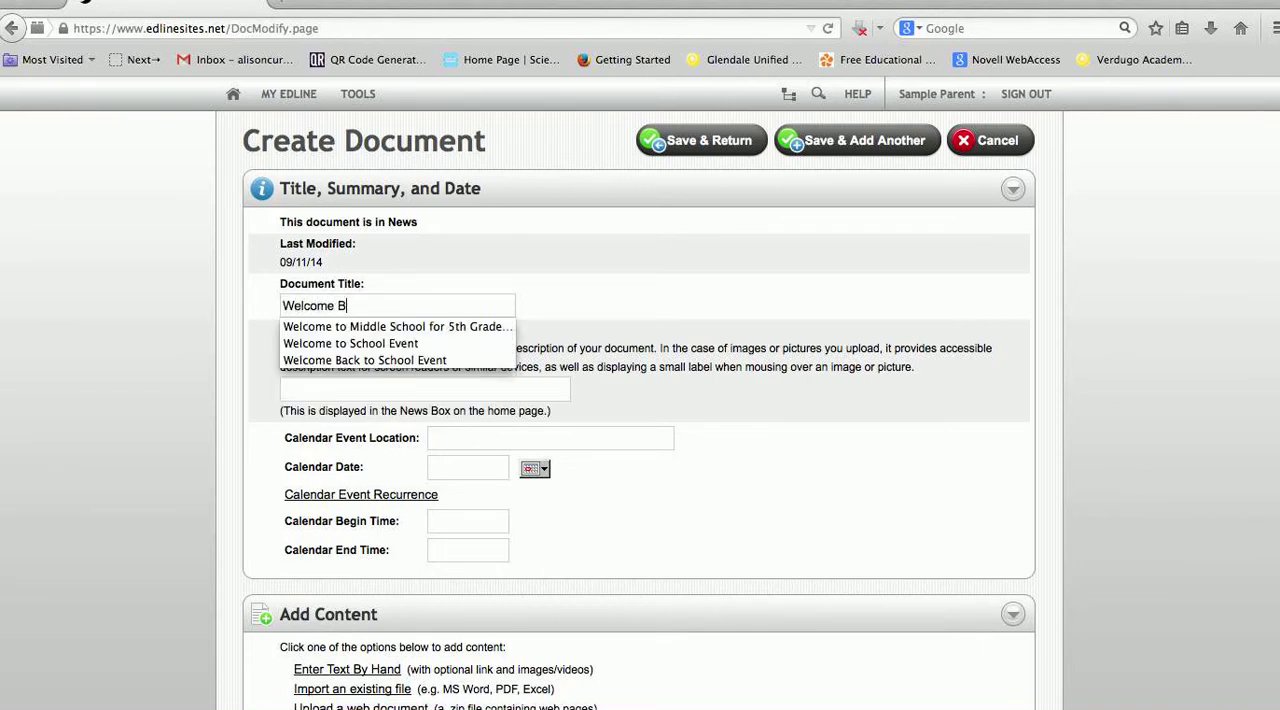
type("Back")
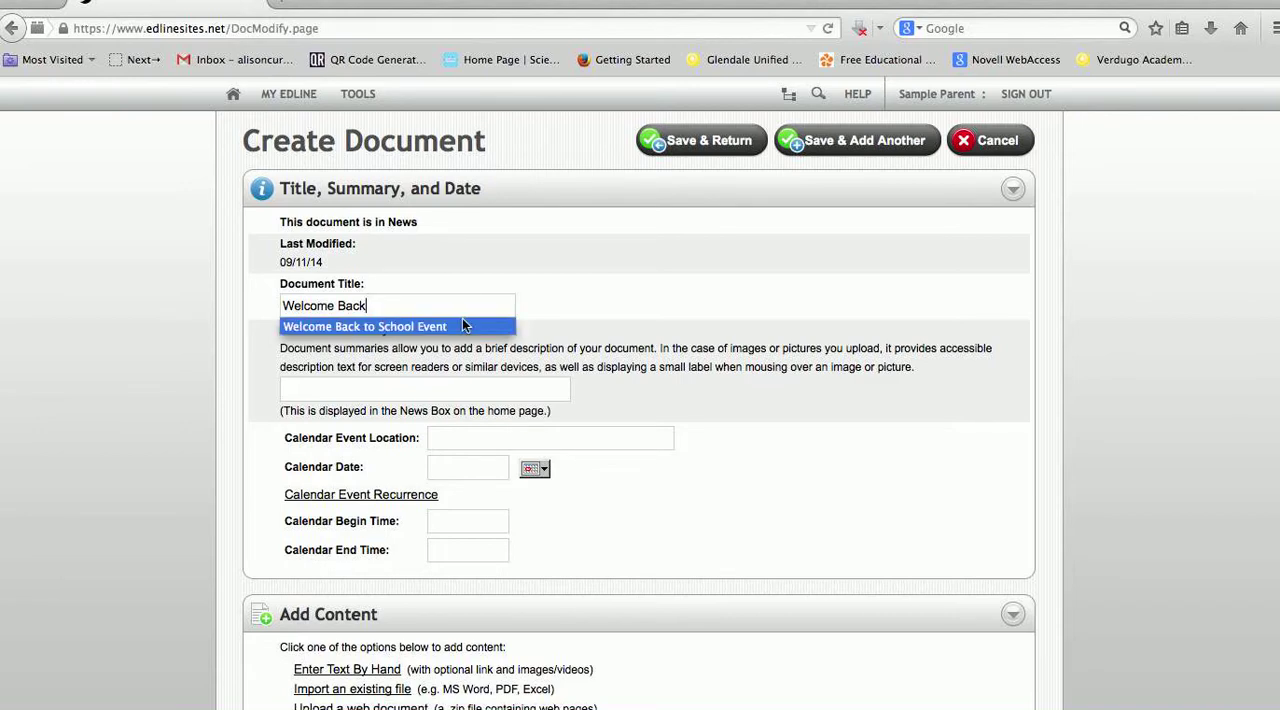
left_click(464, 325)
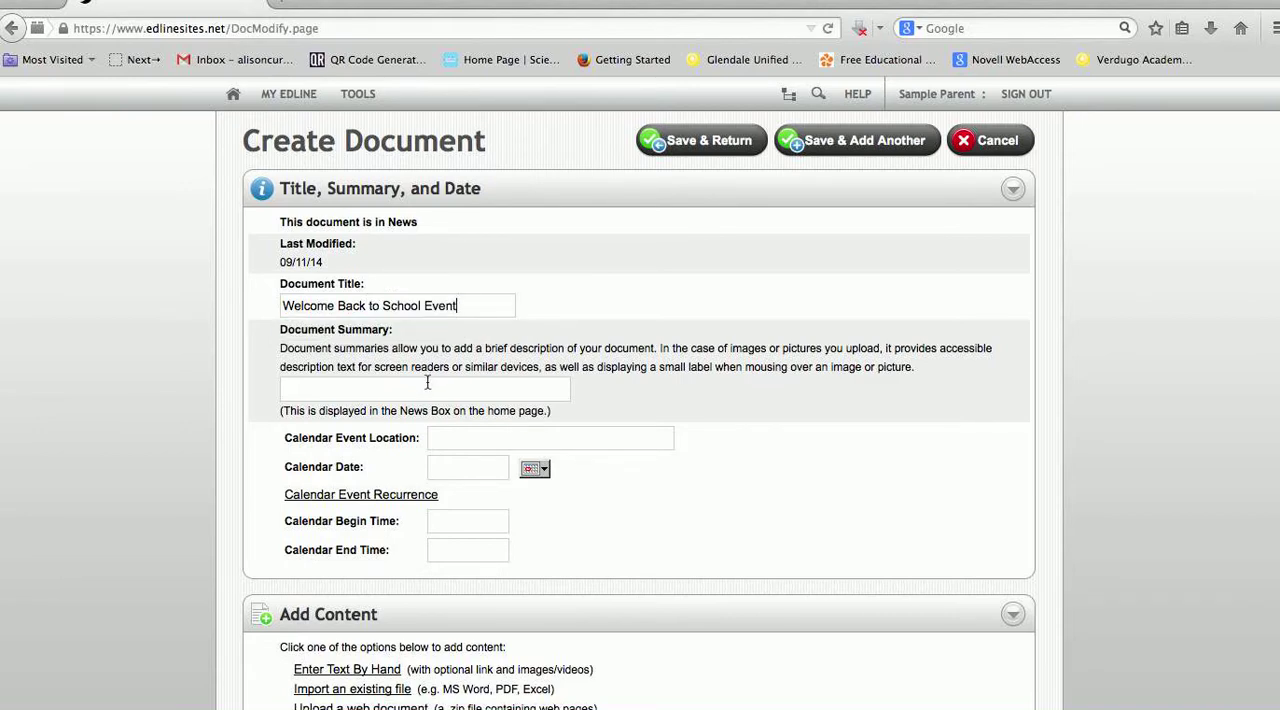
Set the calendar event location of the news document to Room 99
scroll(430, 380, "down", 1)
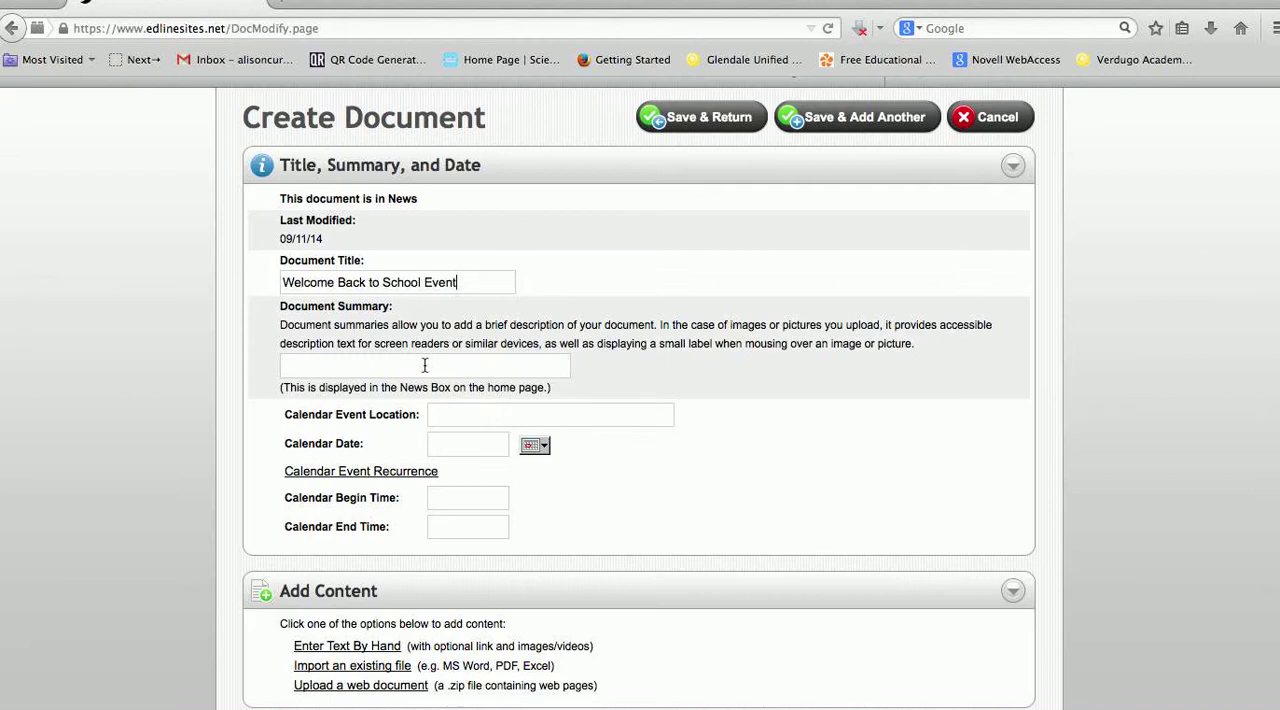
left_click(462, 421)
left_click(537, 447)
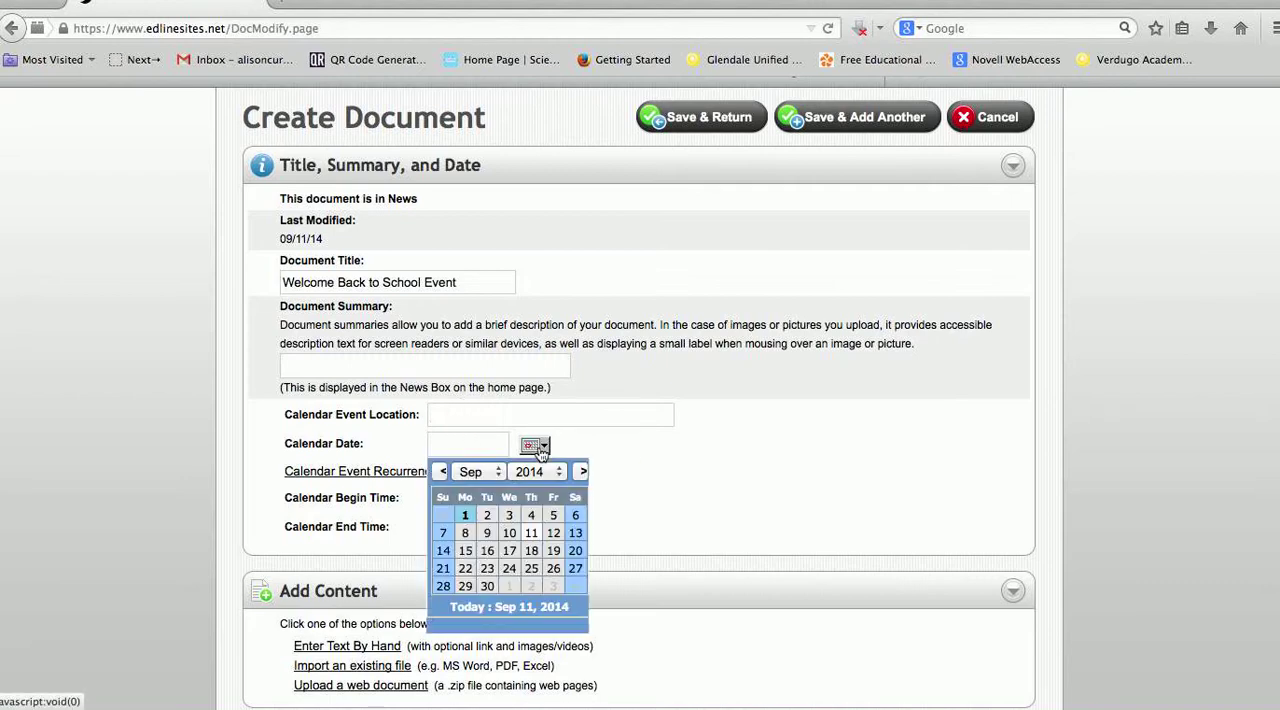
left_click(620, 463)
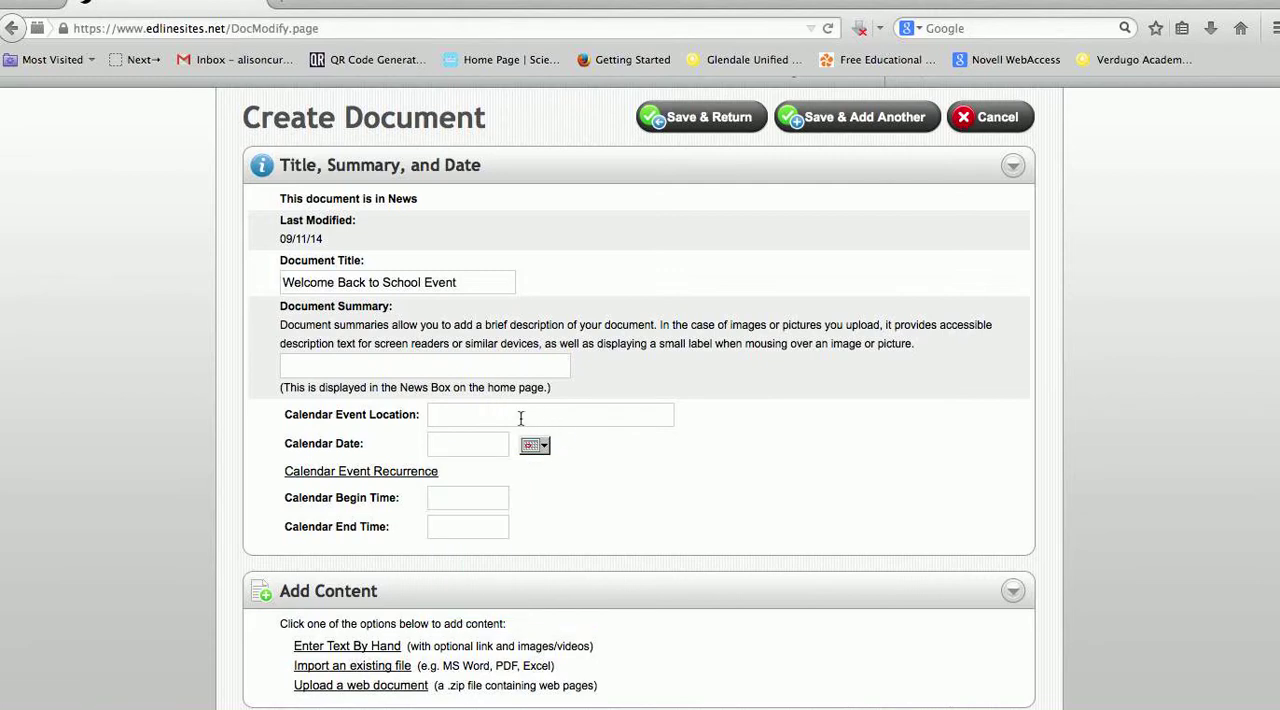
type("Ro")
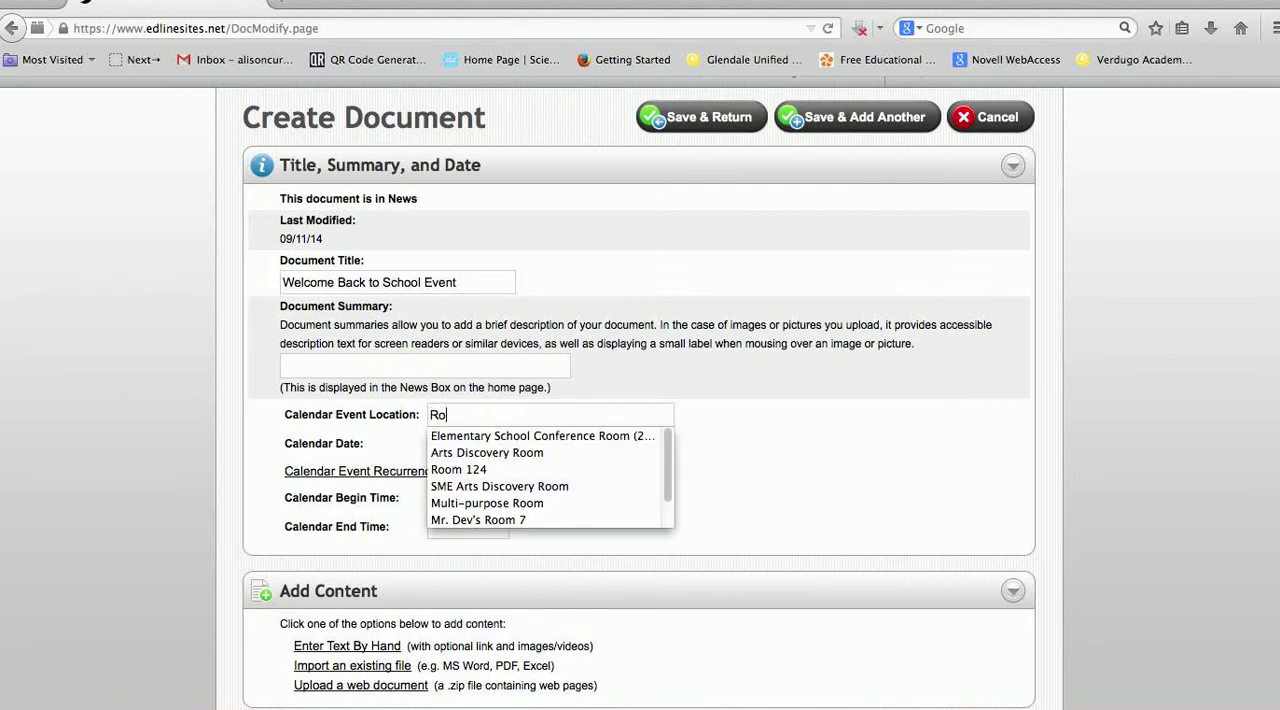
type("om 99")
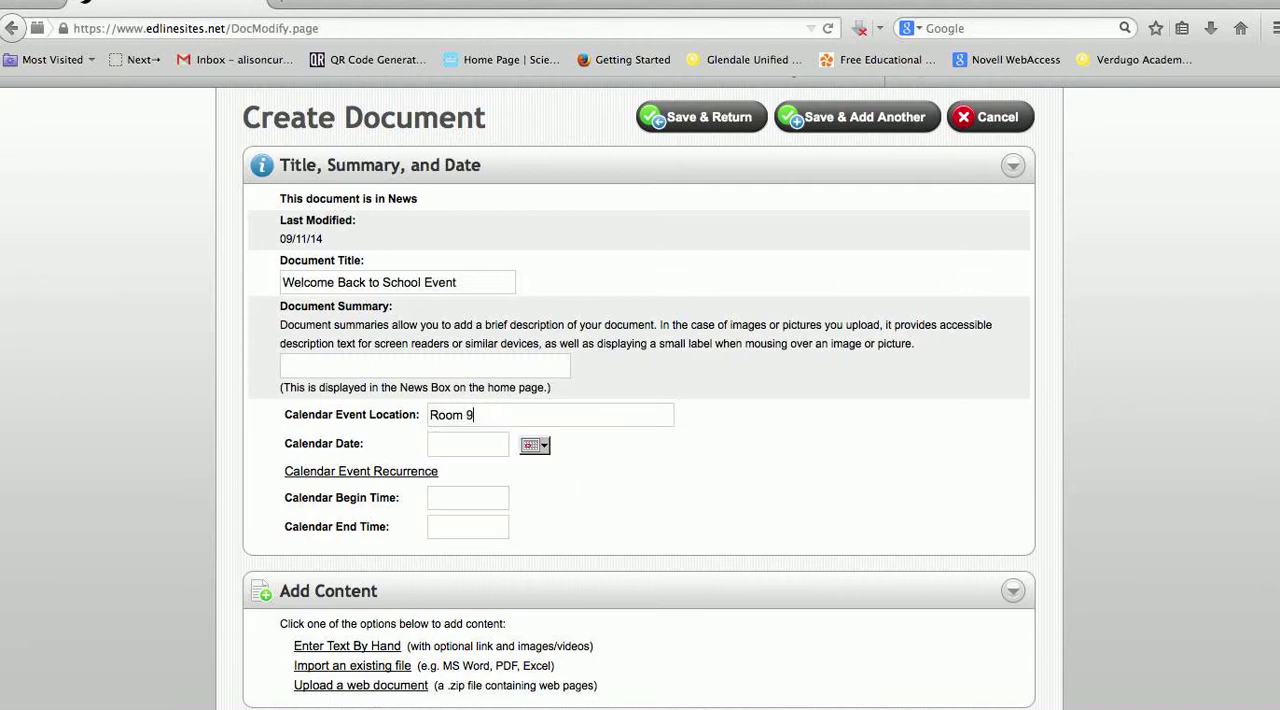
Set the event's calendar date to 09/16/14 and its begin time to 5:00pm
left_click(535, 448)
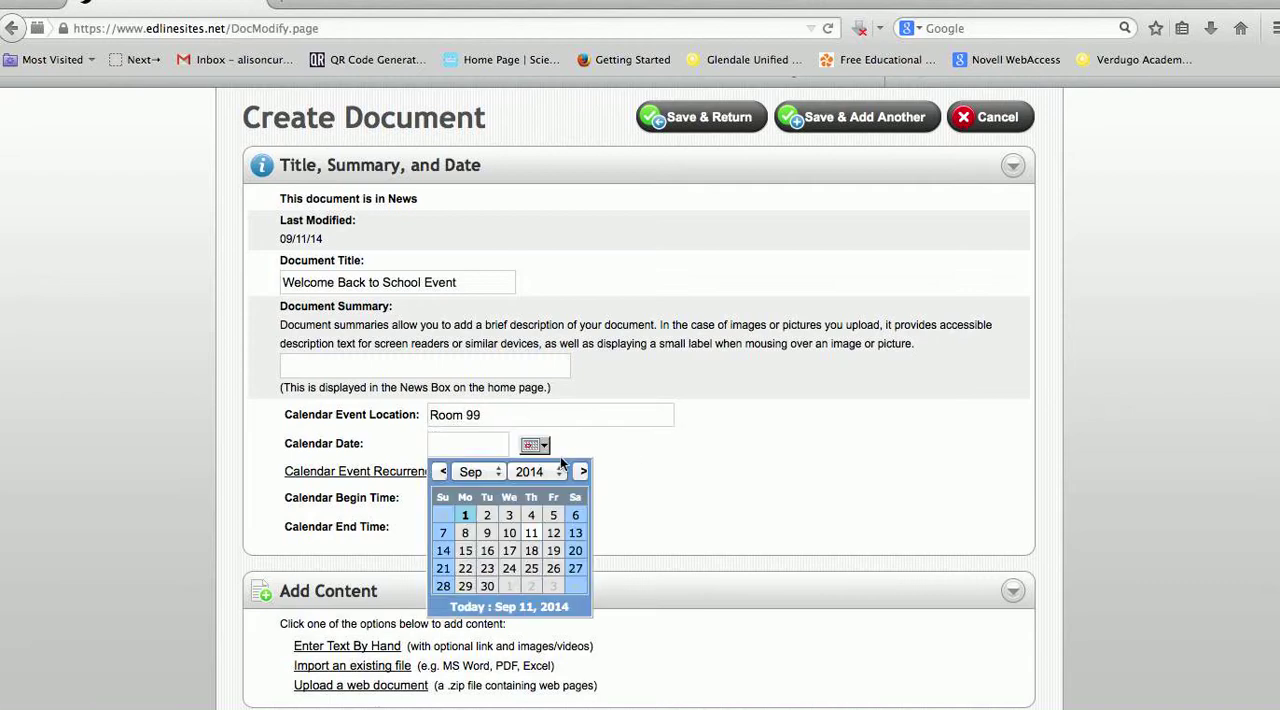
left_click(488, 551)
left_click(478, 496)
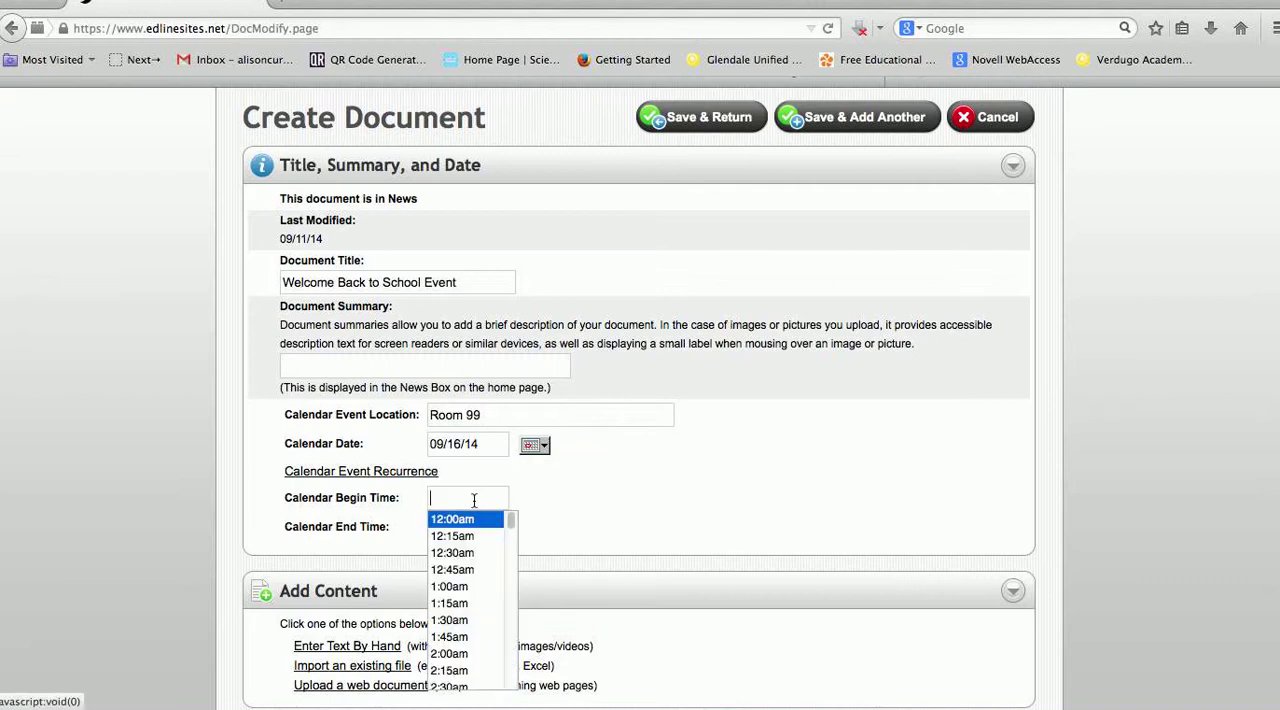
type("5:00pm")
left_click(601, 511)
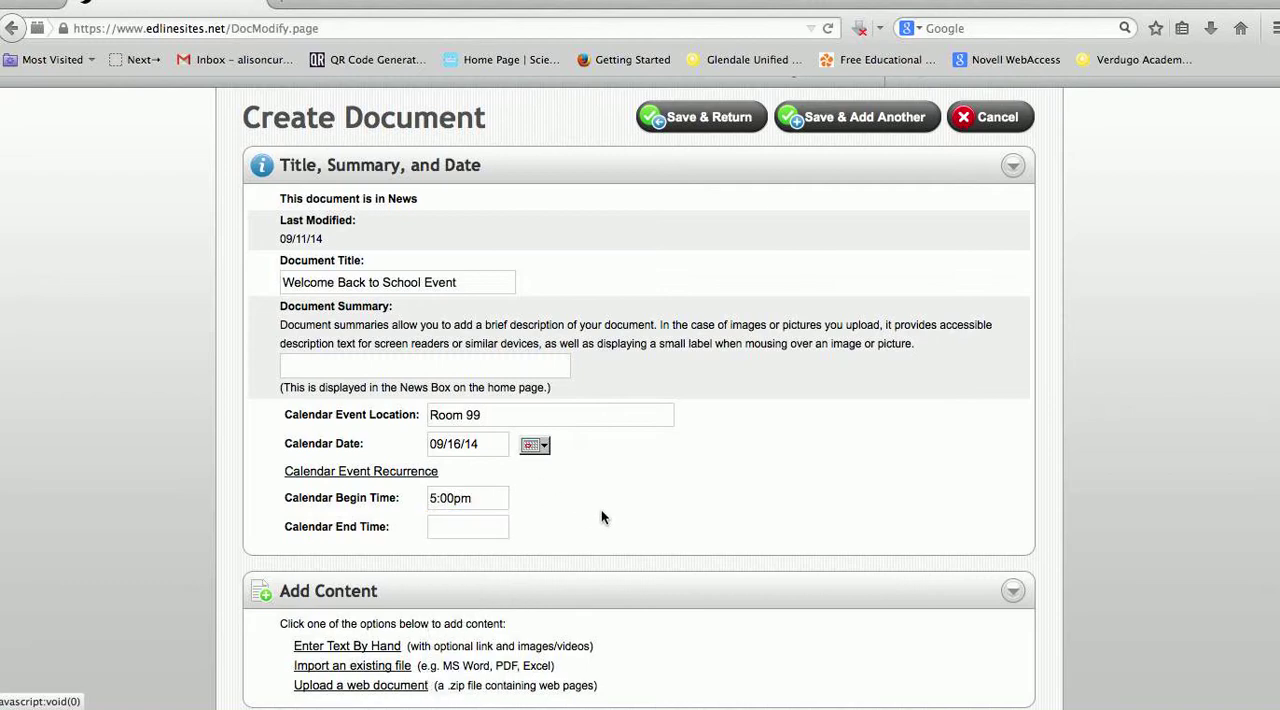
Examine the document's content options for entering text by hand and for importing an existing file from the computer
scroll(604, 518, "down", 1)
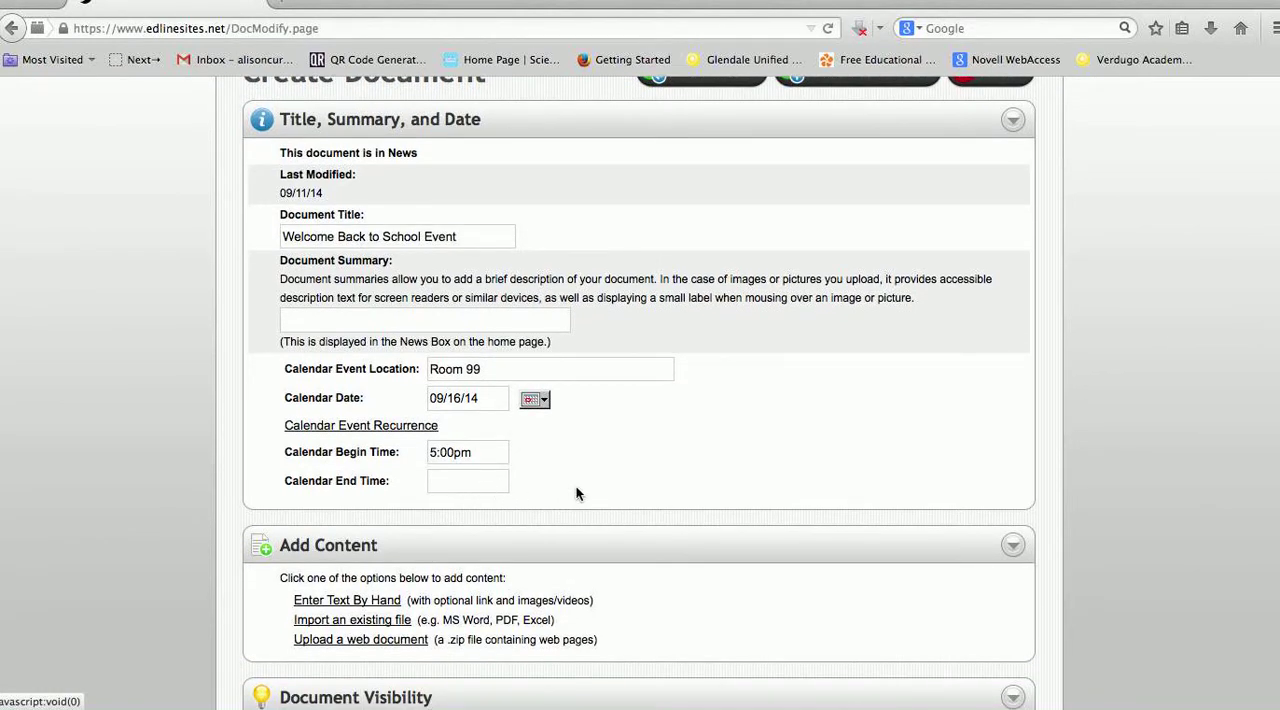
scroll(576, 493, "down", 3)
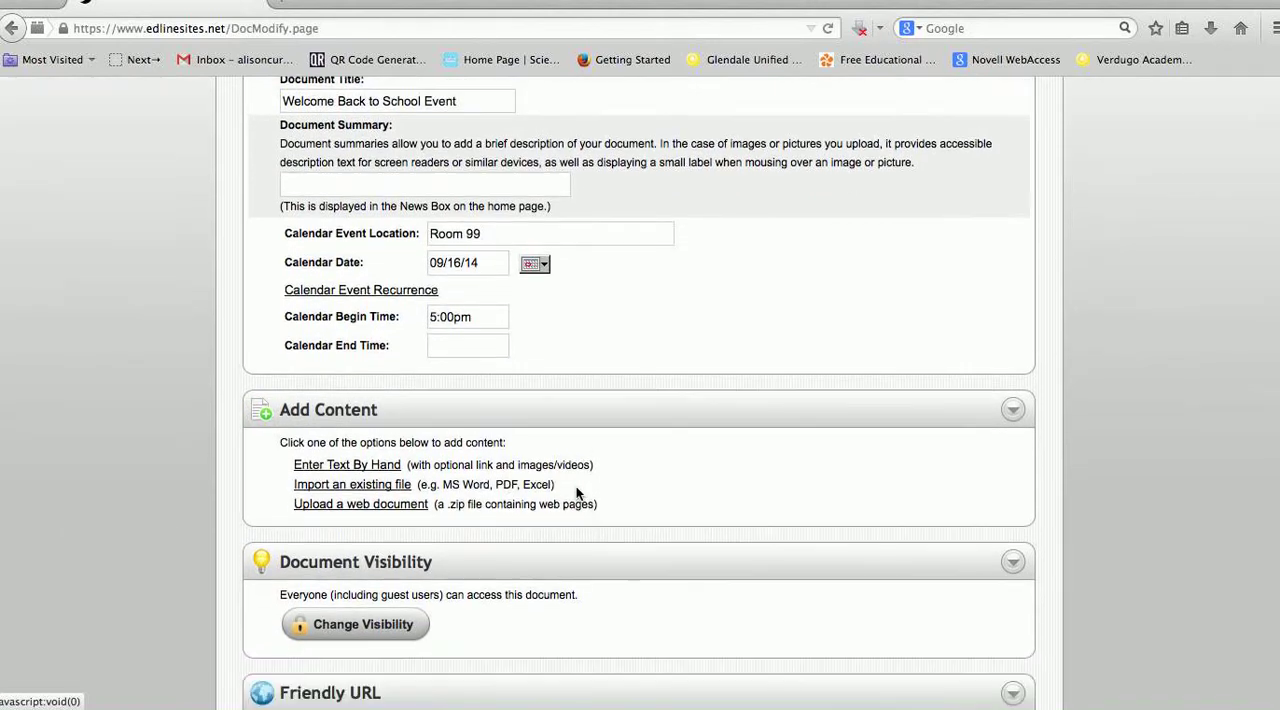
left_click(367, 466)
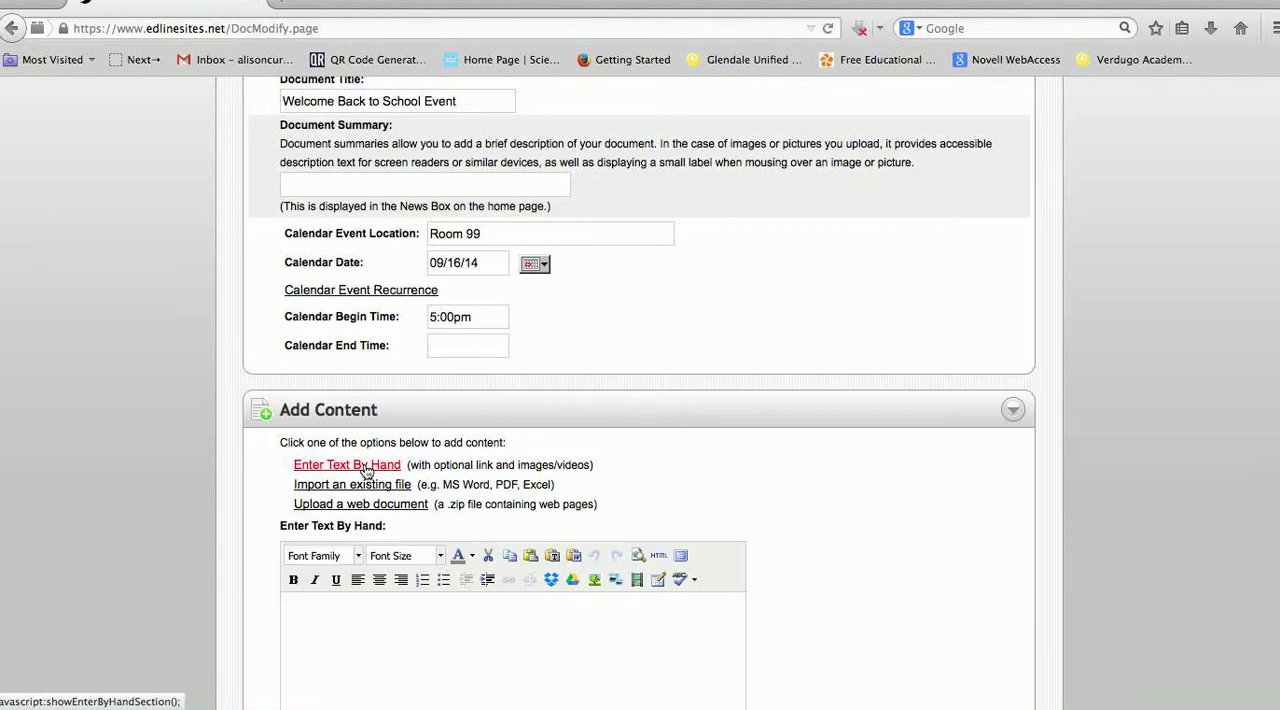
scroll(447, 606, "down", 2)
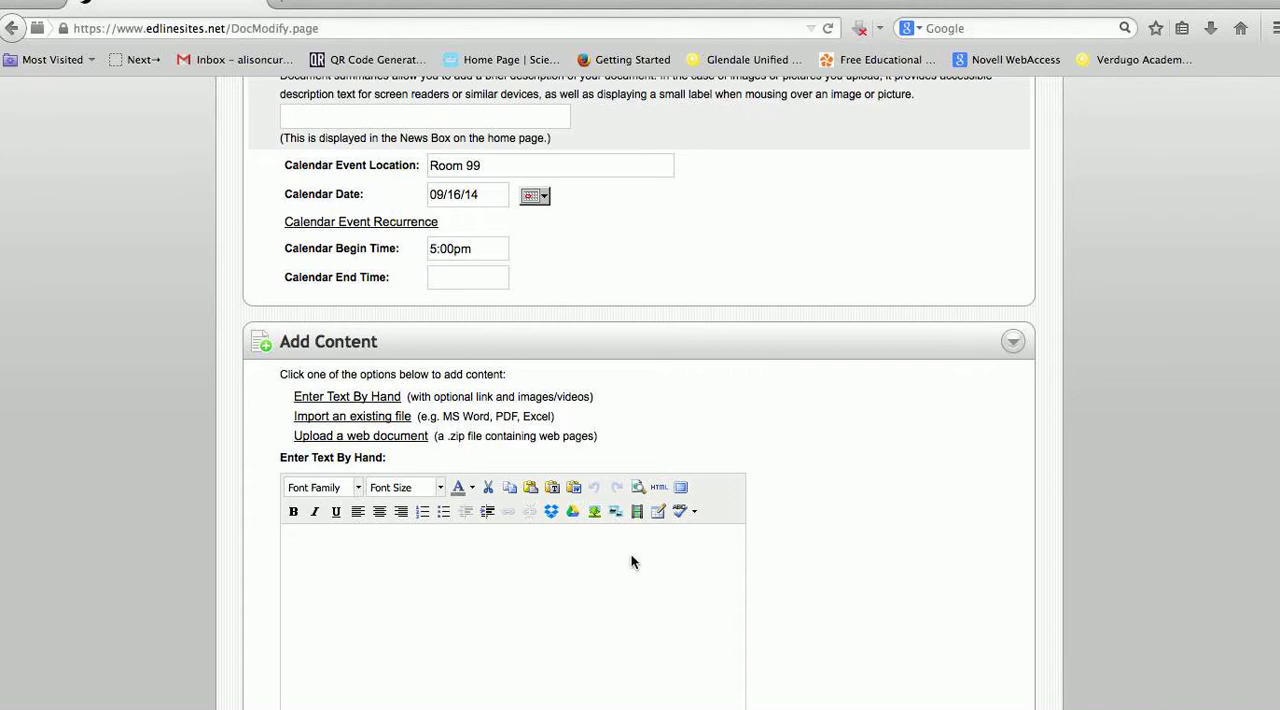
scroll(631, 554, "up", 2)
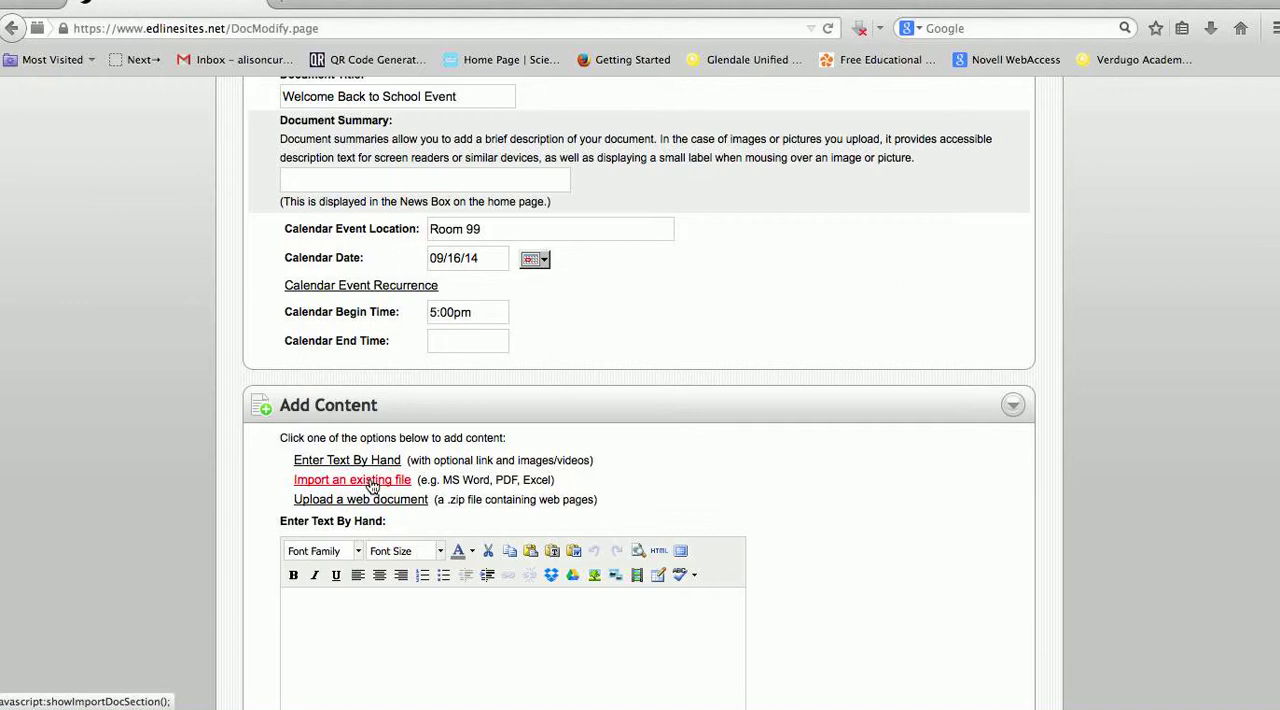
left_click(372, 482)
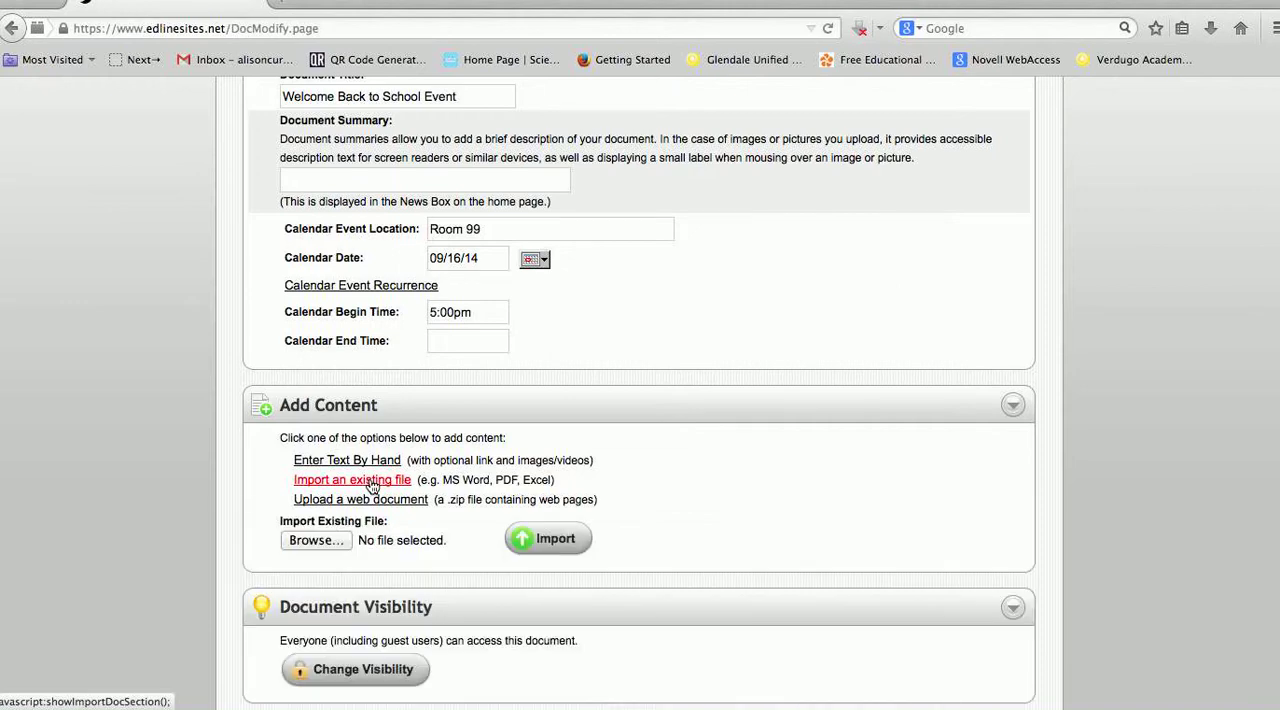
left_click(327, 546)
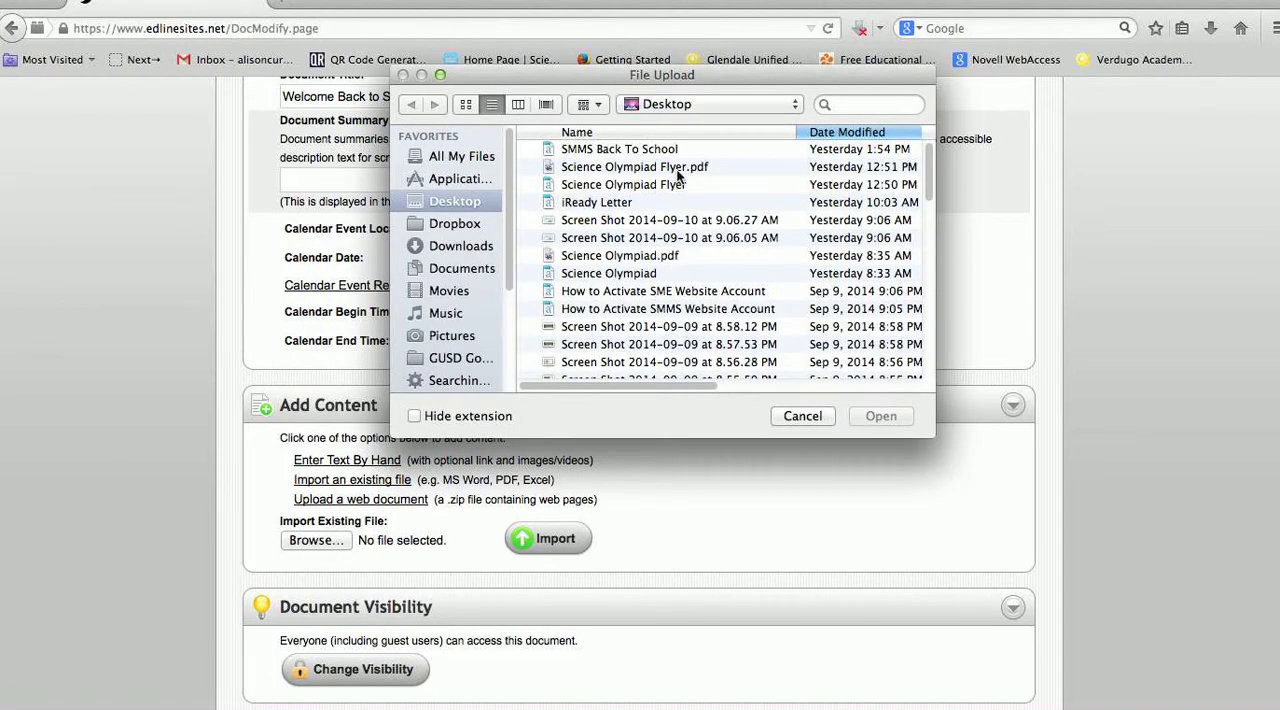
left_click(812, 416)
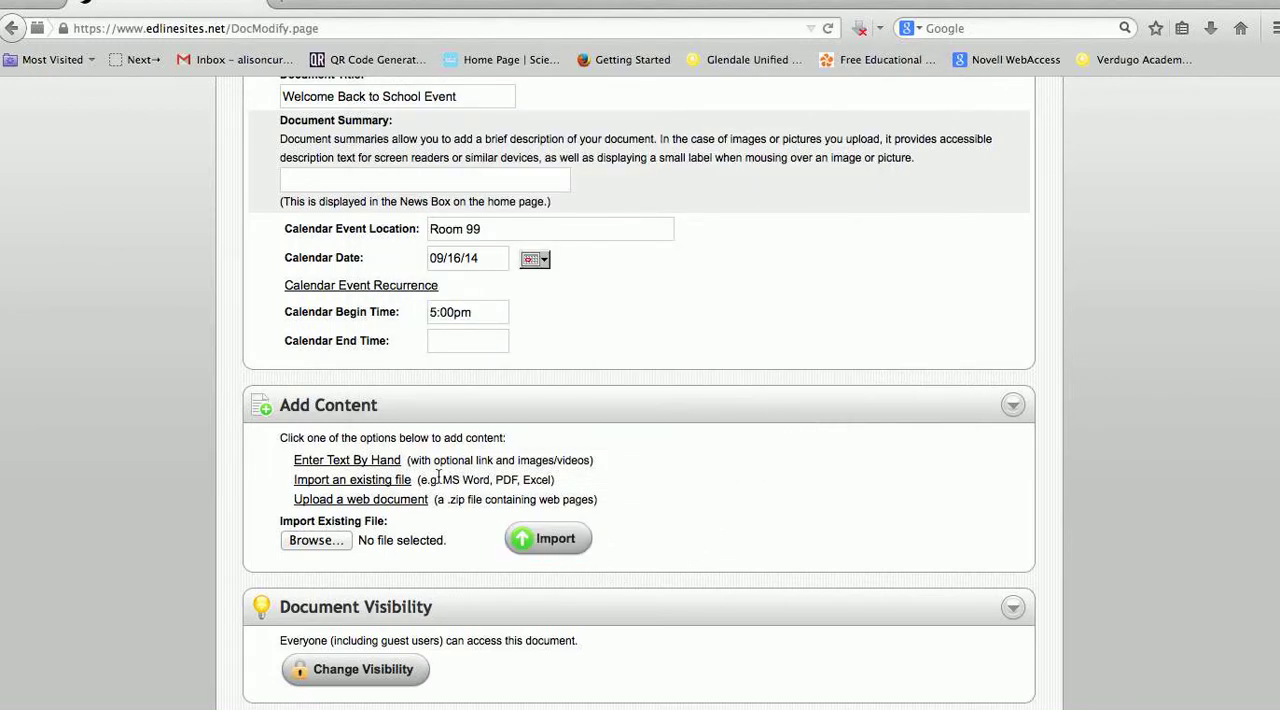
Choose to enter the document's content by hand and write "Please come to learn about the new year."
left_click(372, 464)
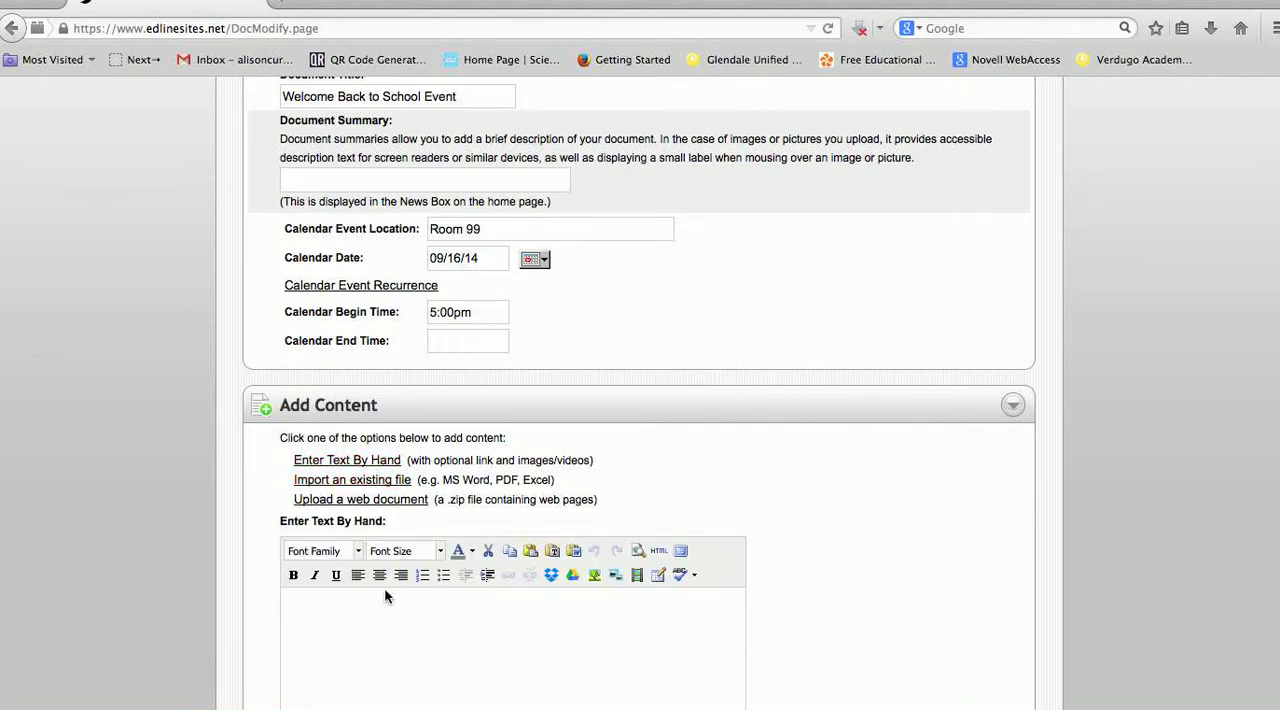
scroll(384, 591, "down", 2)
type("Please come ")
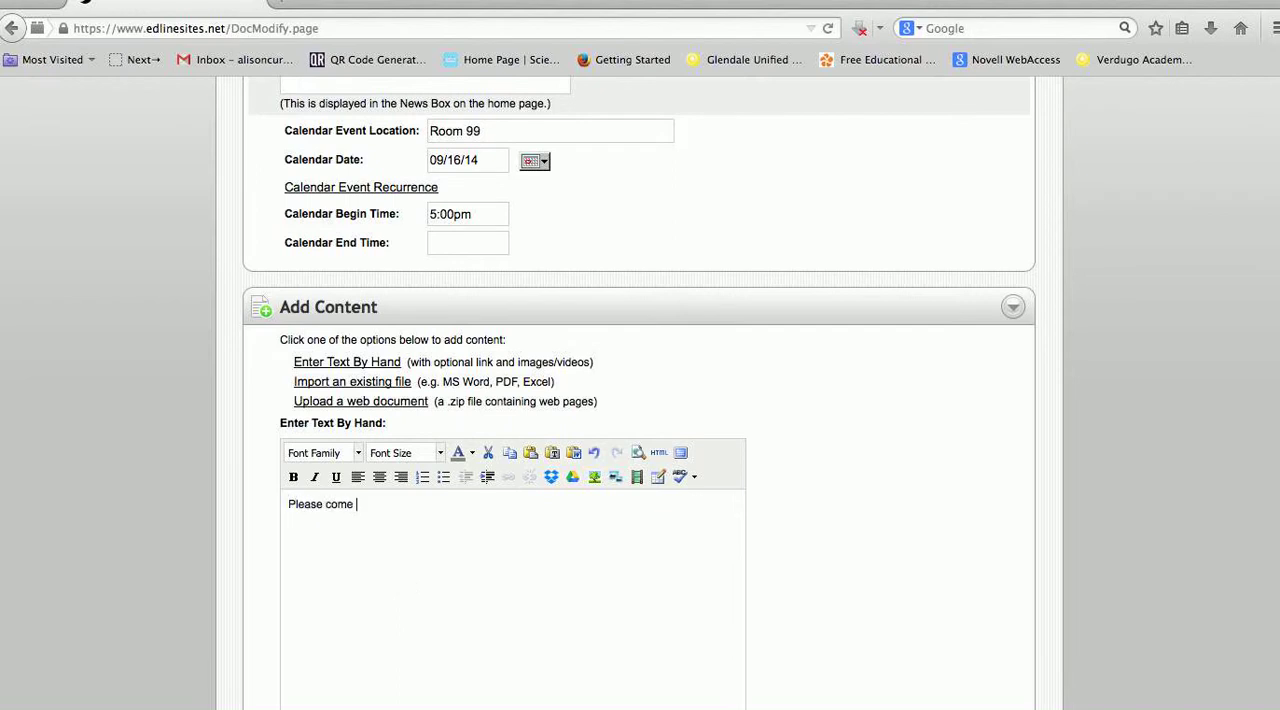
type("to learn about the new year.")
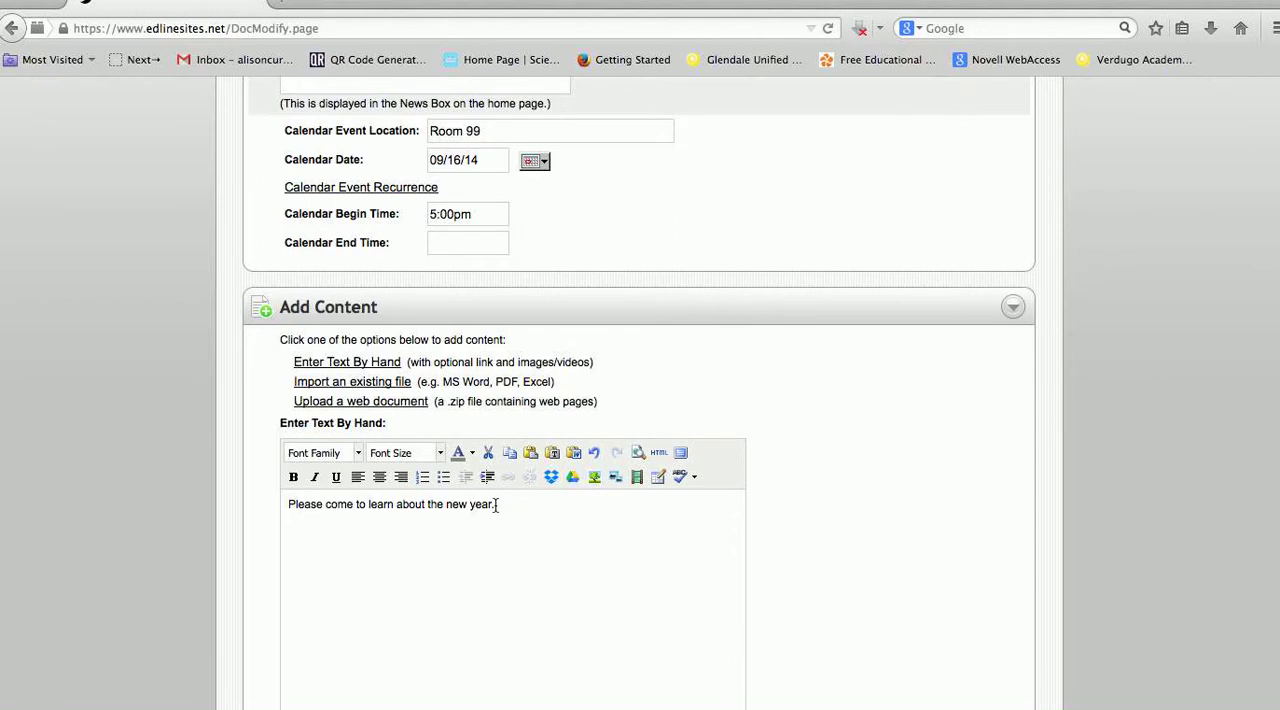
Examine the link options for the words "new year", including the file upload and target window choices, without inserting a link
left_click_drag(491, 505, 443, 505)
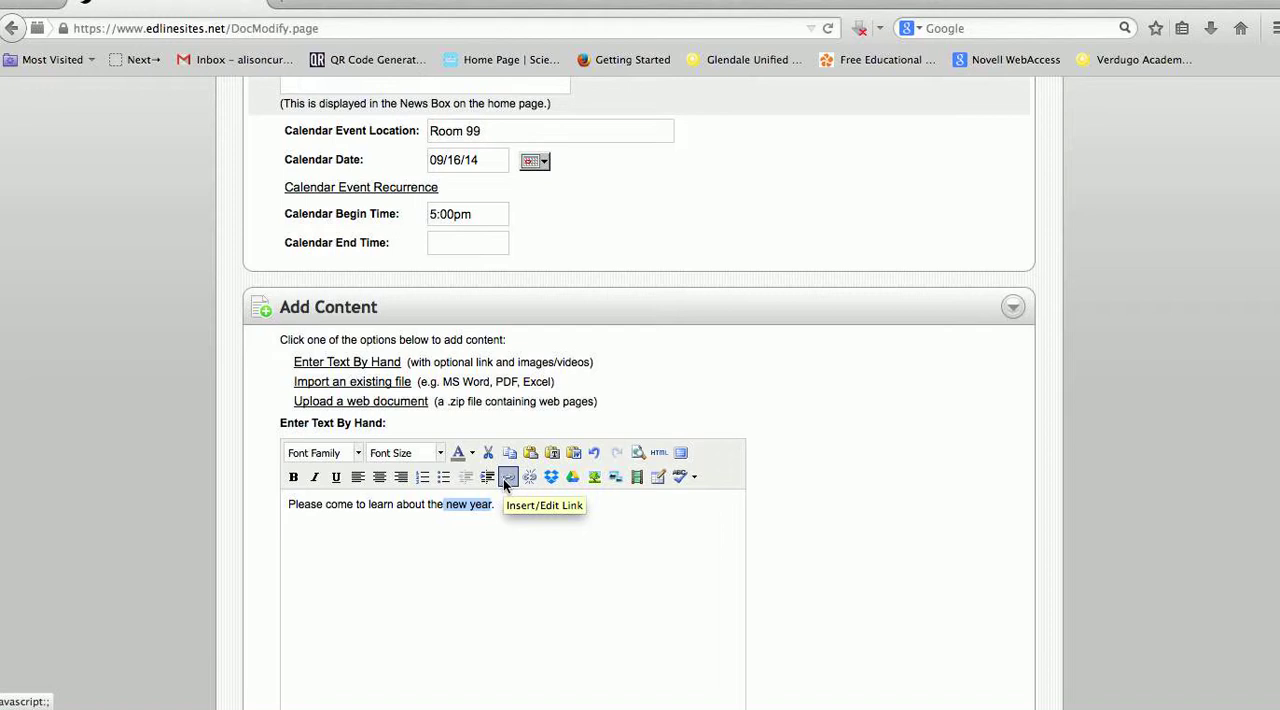
left_click(504, 479)
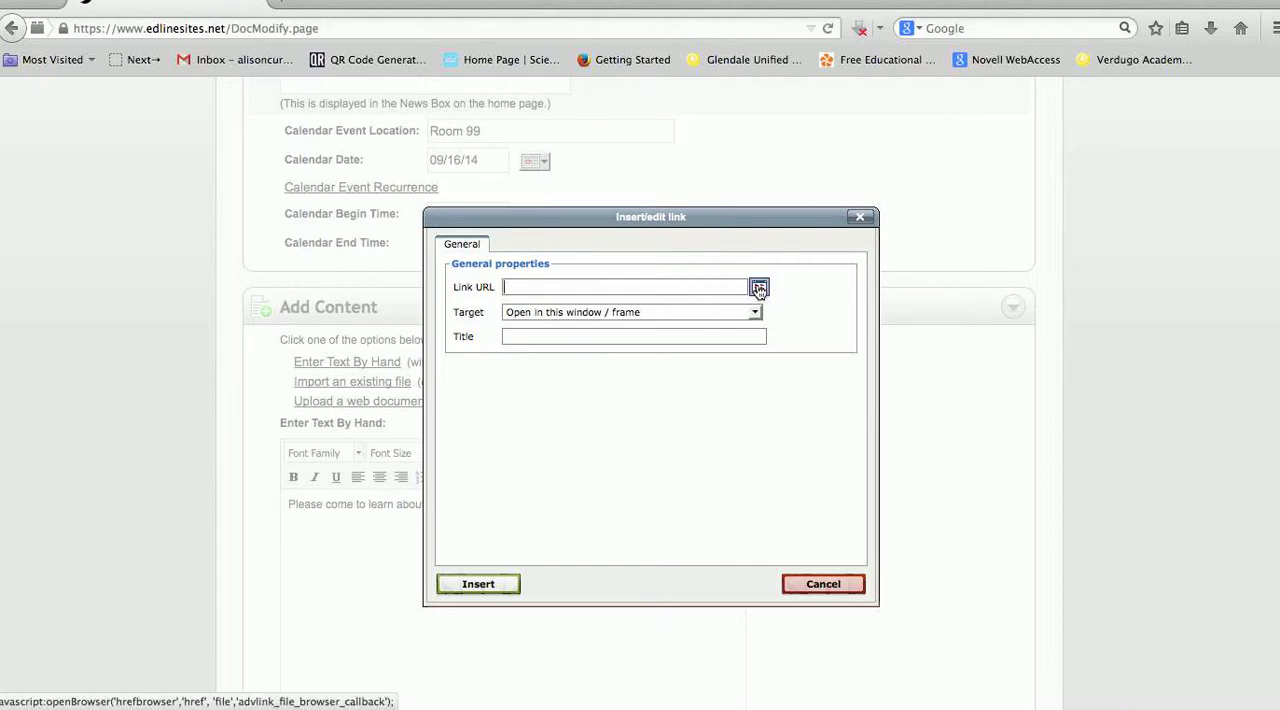
left_click(757, 287)
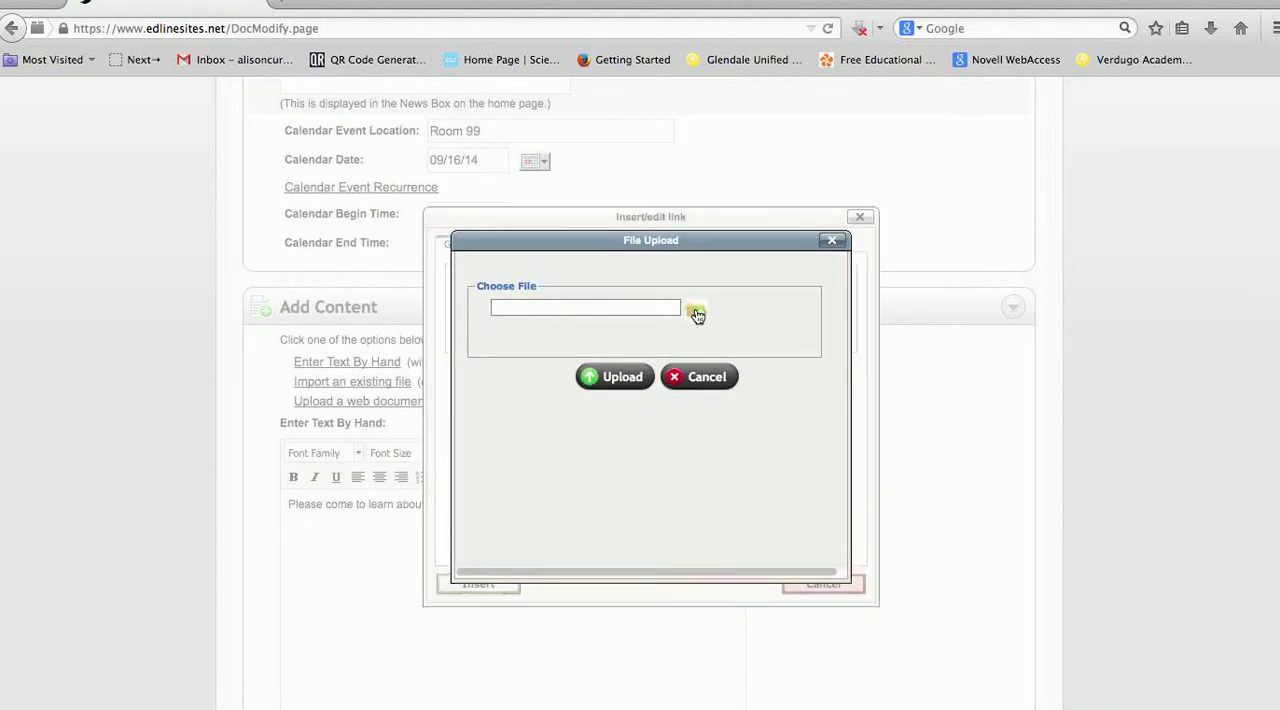
left_click(697, 313)
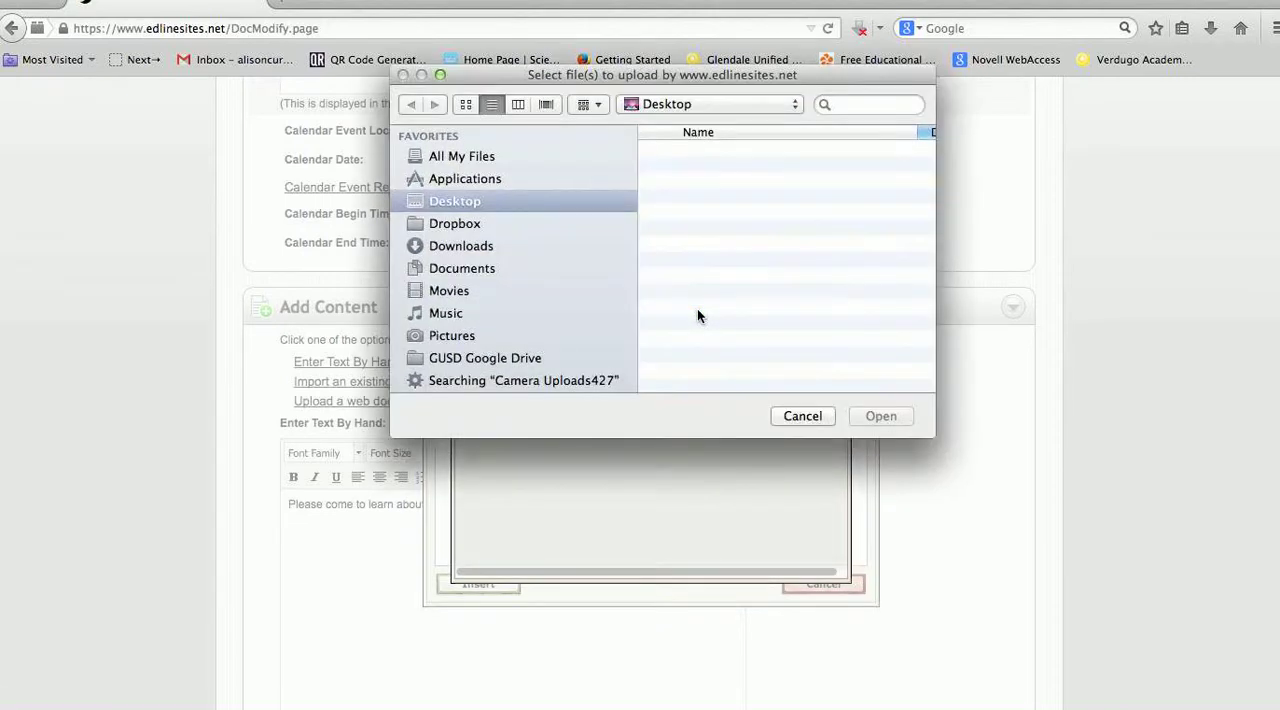
left_click(797, 415)
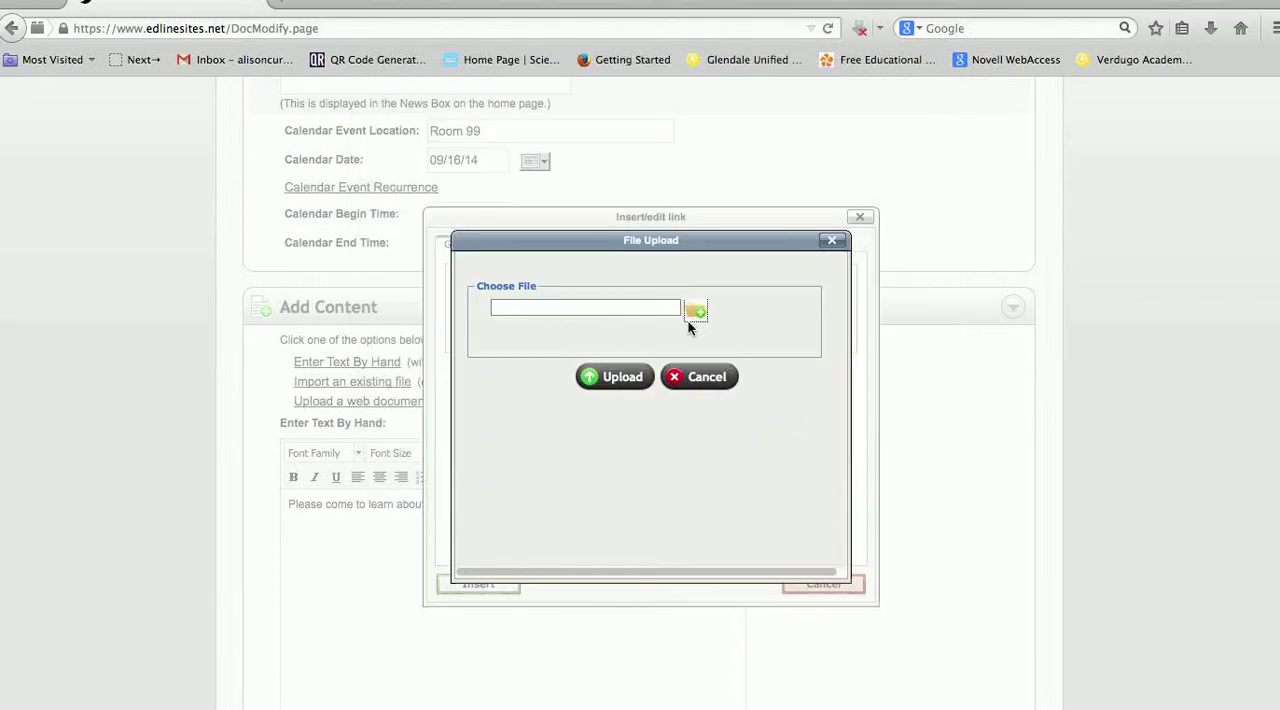
left_click(700, 377)
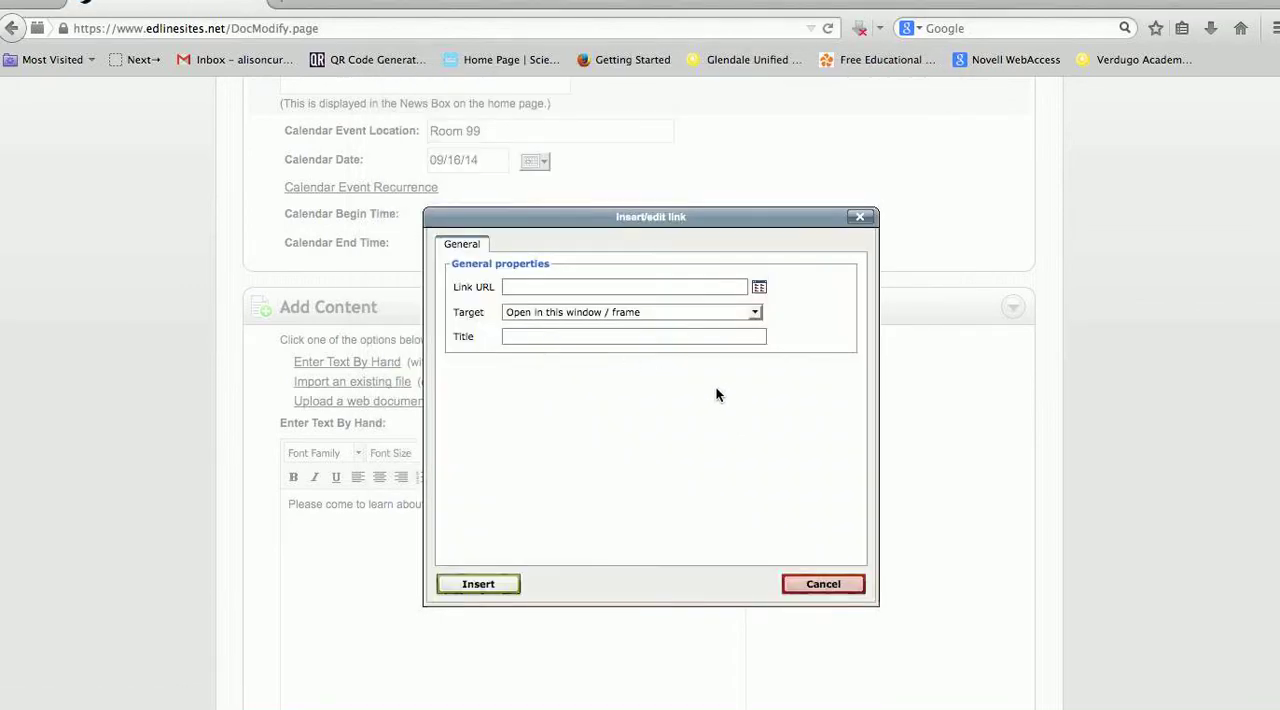
left_click(680, 313)
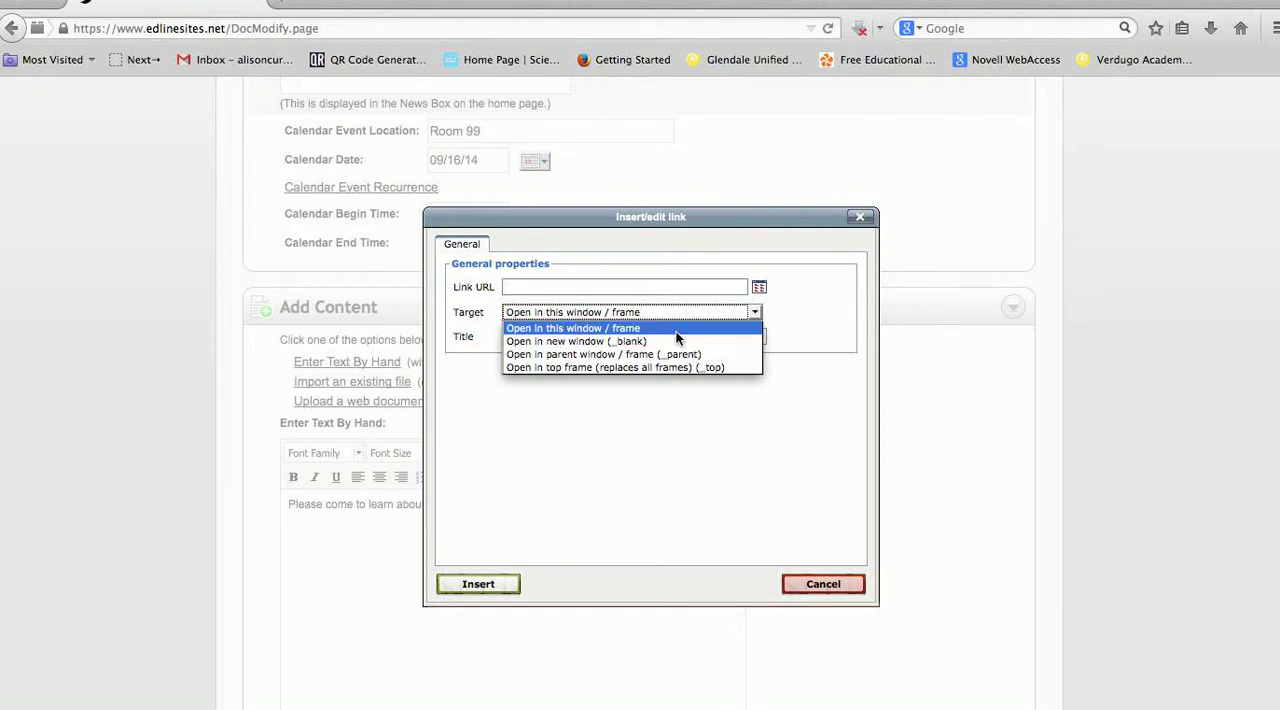
left_click(823, 402)
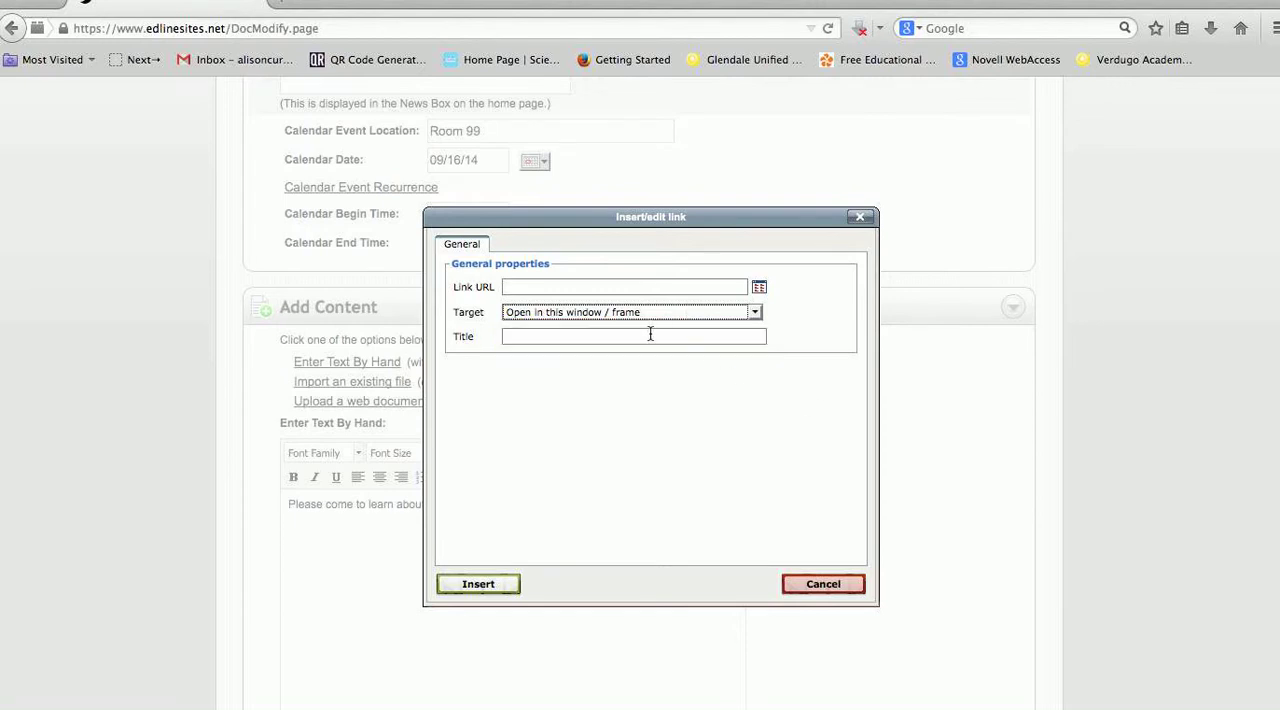
left_click(823, 585)
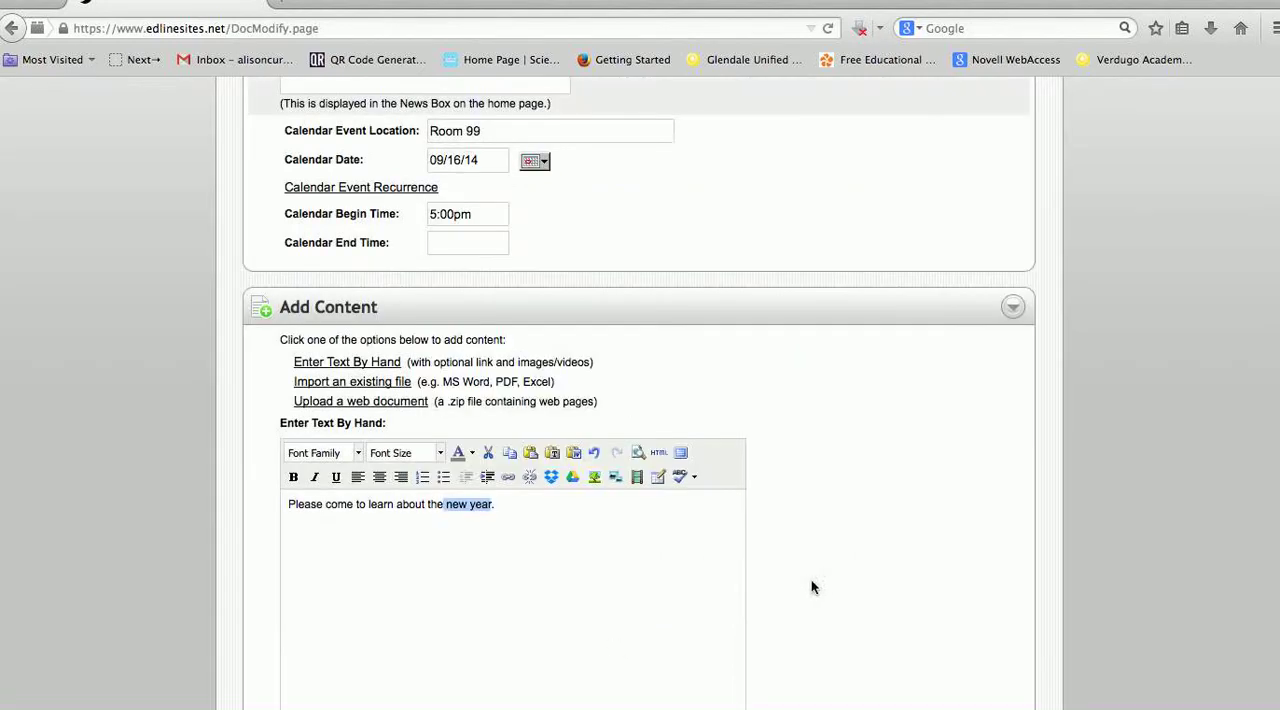
Open the document's visibility settings and review the basic and advanced visibility options
scroll(634, 566, "down", 10)
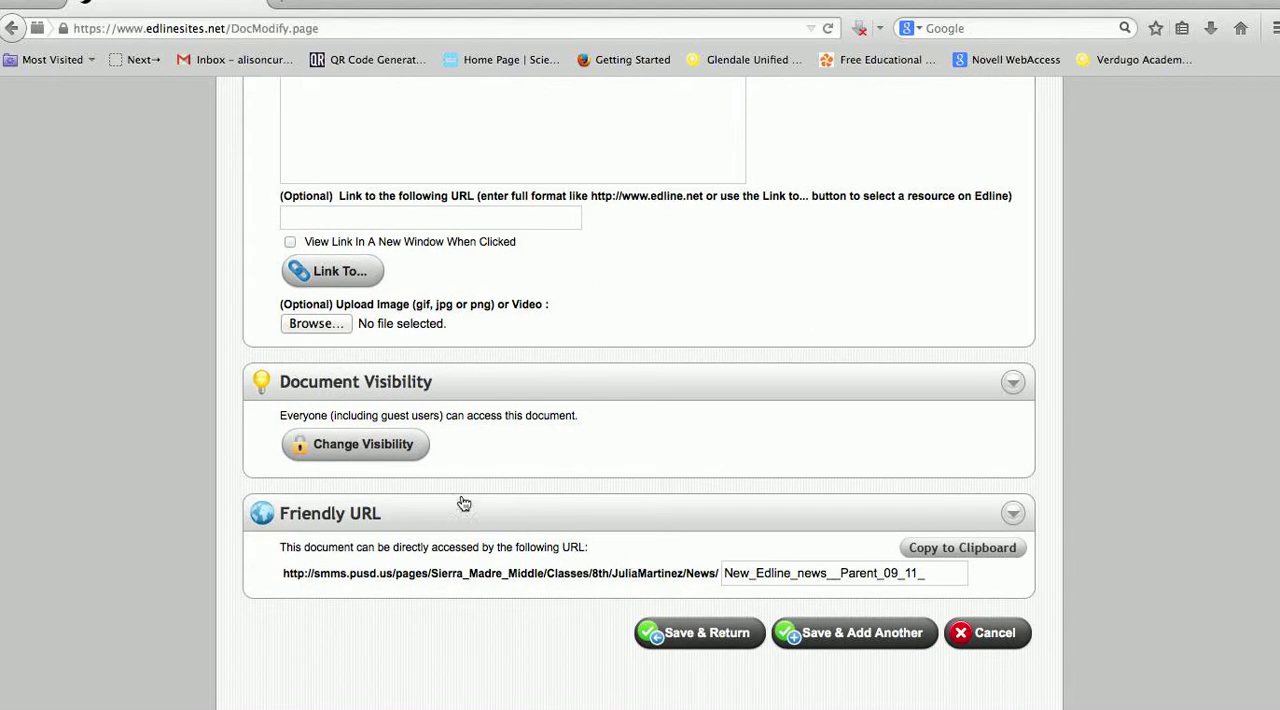
left_click(388, 451)
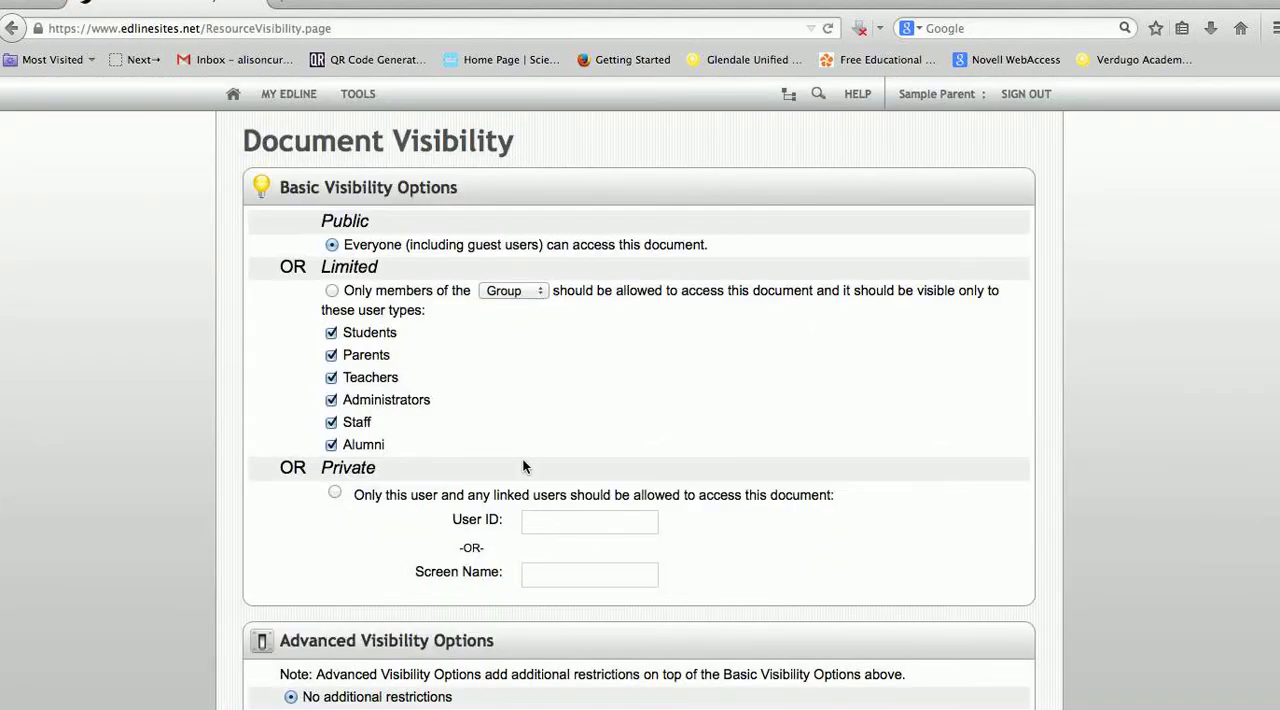
scroll(522, 460, "down", 2)
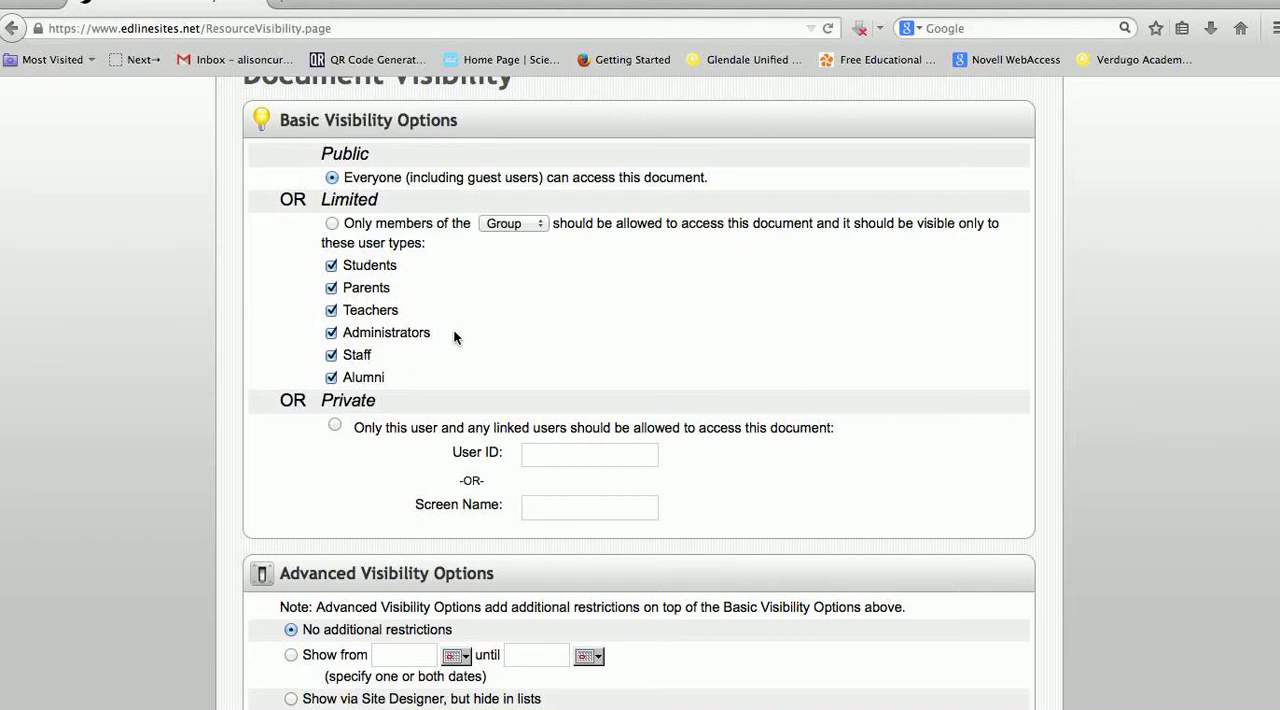
scroll(498, 318, "down", 3)
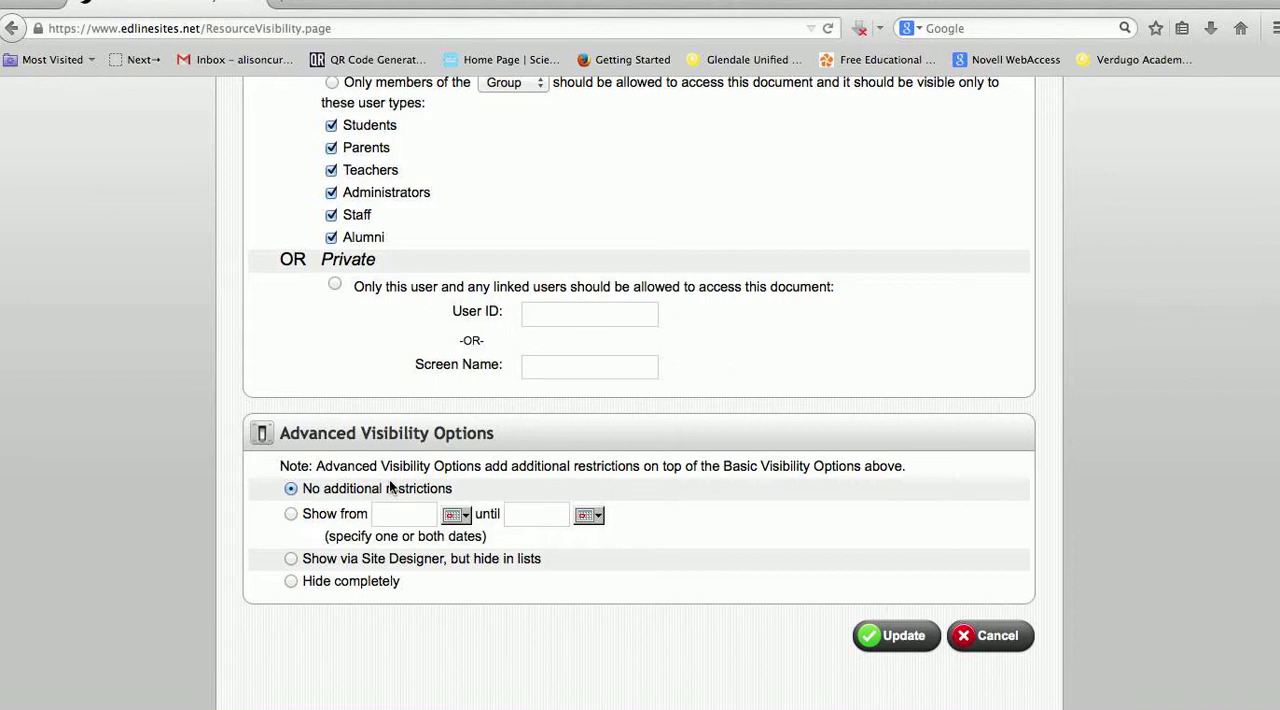
Try showing the document only from 09/15/14 until 09/22/14, and try the option to hide it completely
left_click(291, 515)
left_click(456, 517)
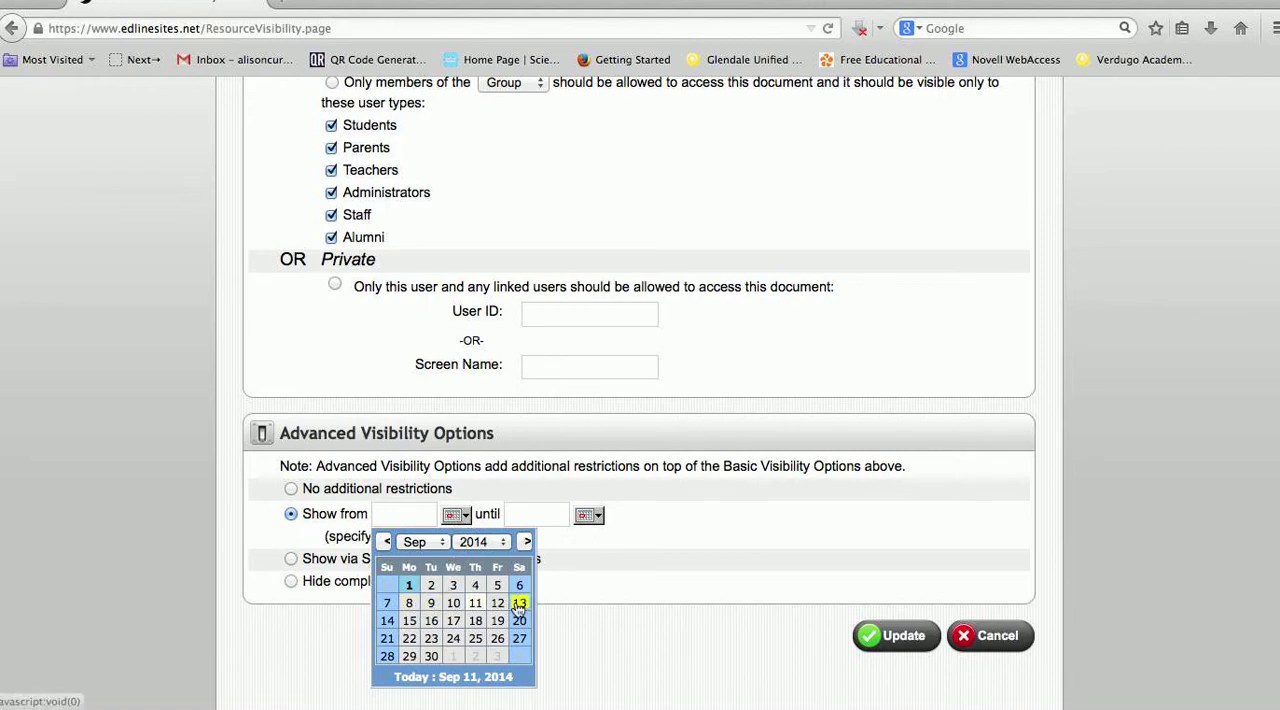
left_click(410, 621)
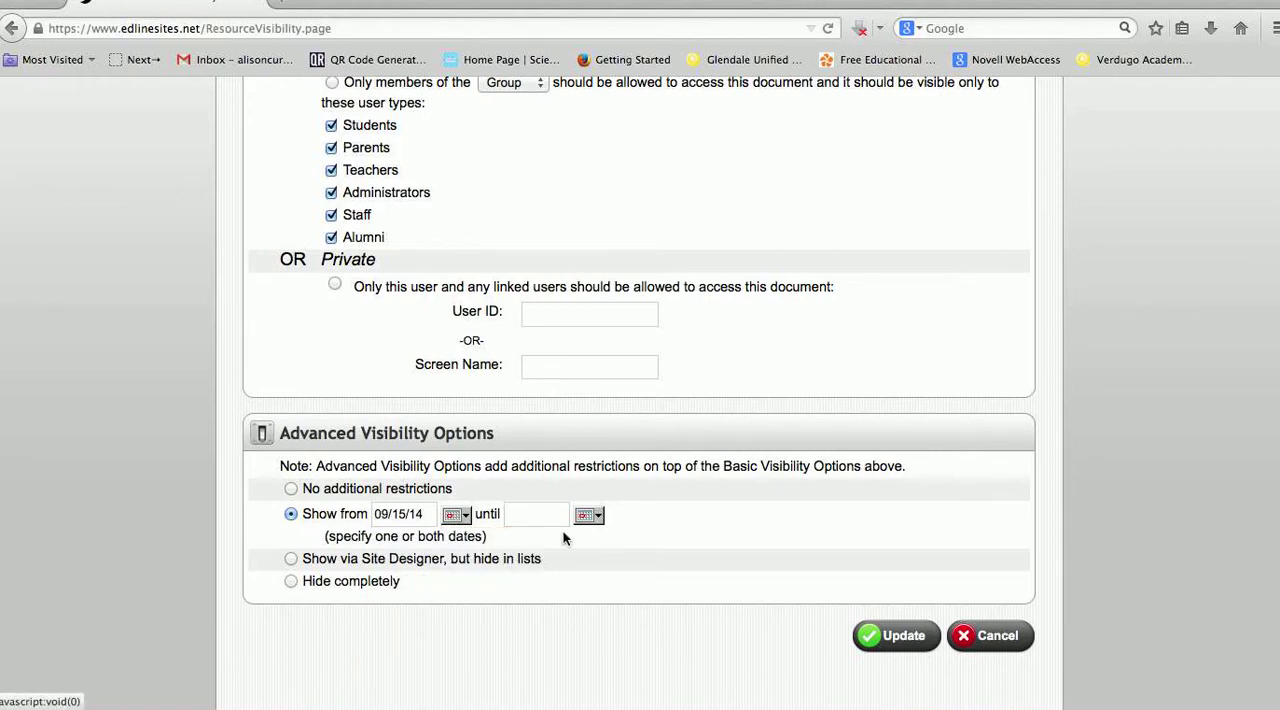
left_click(588, 516)
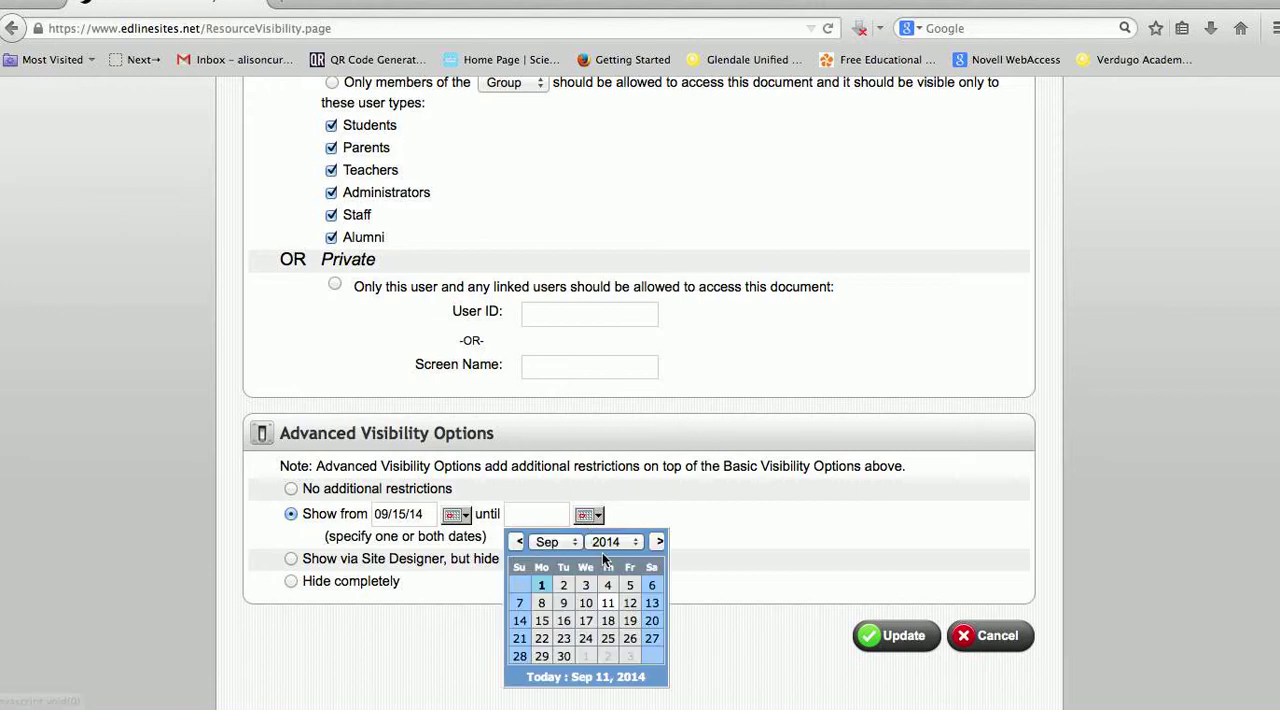
left_click(546, 645)
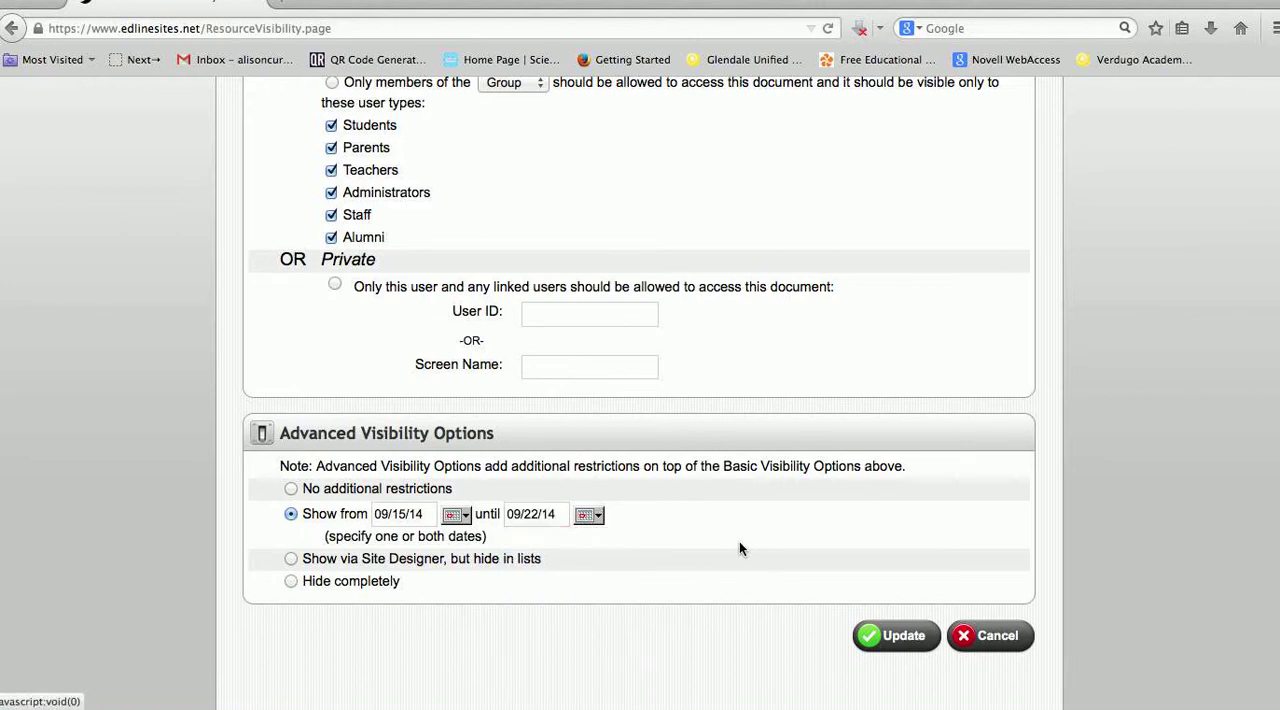
left_click(291, 582)
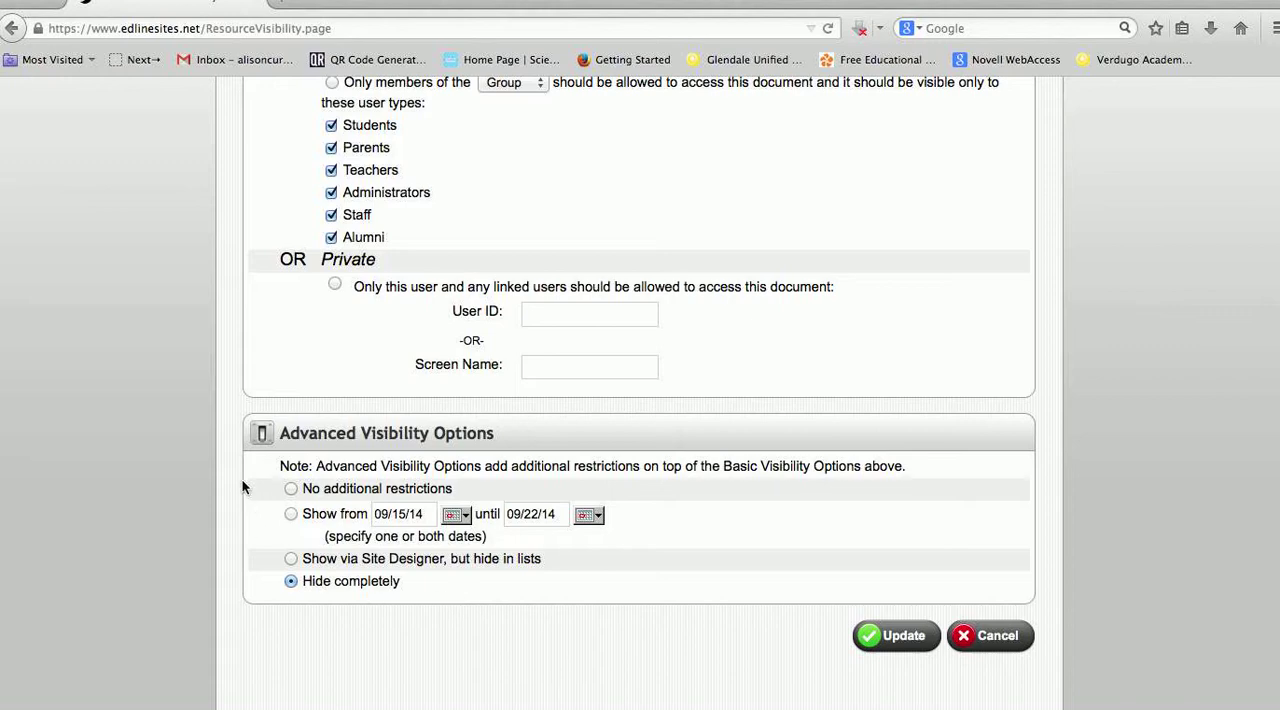
Set the advanced visibility to no additional restrictions and update the document's visibility
left_click(291, 489)
left_click(897, 636)
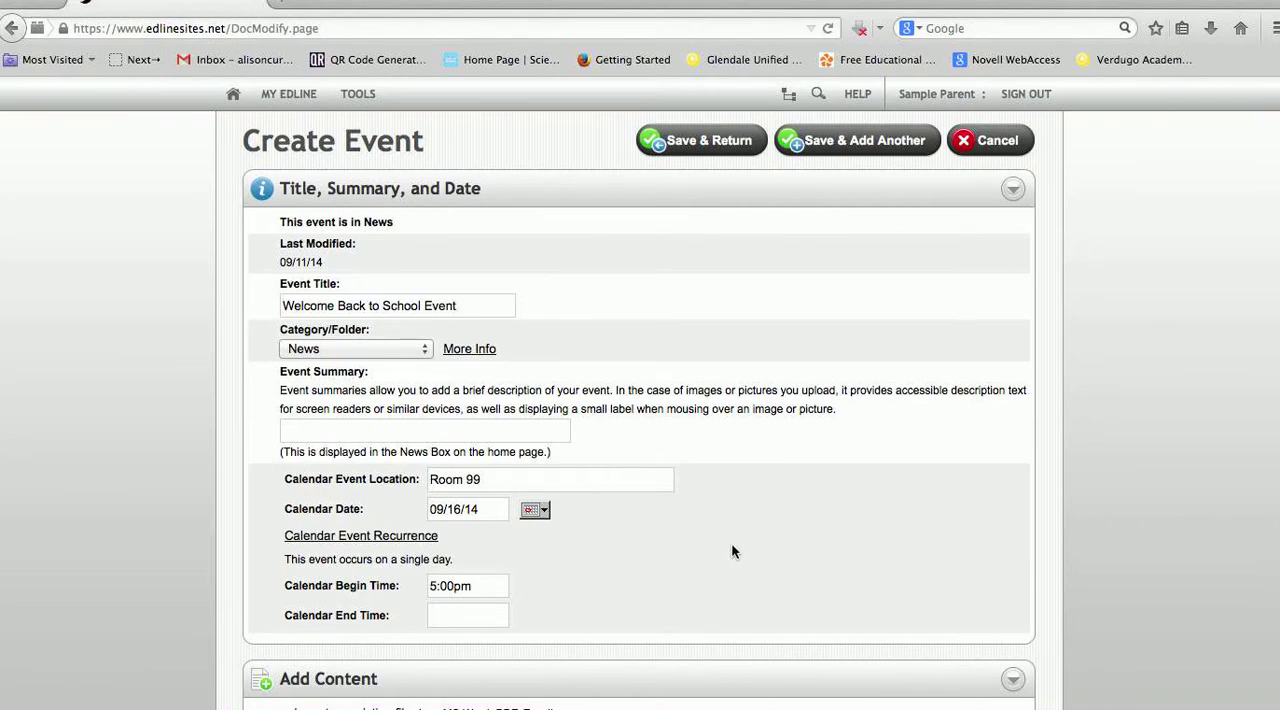
Review the Welcome Back to School Event form and save the event, returning to the News list
scroll(735, 548, "down", 10)
scroll(737, 553, "down", 7)
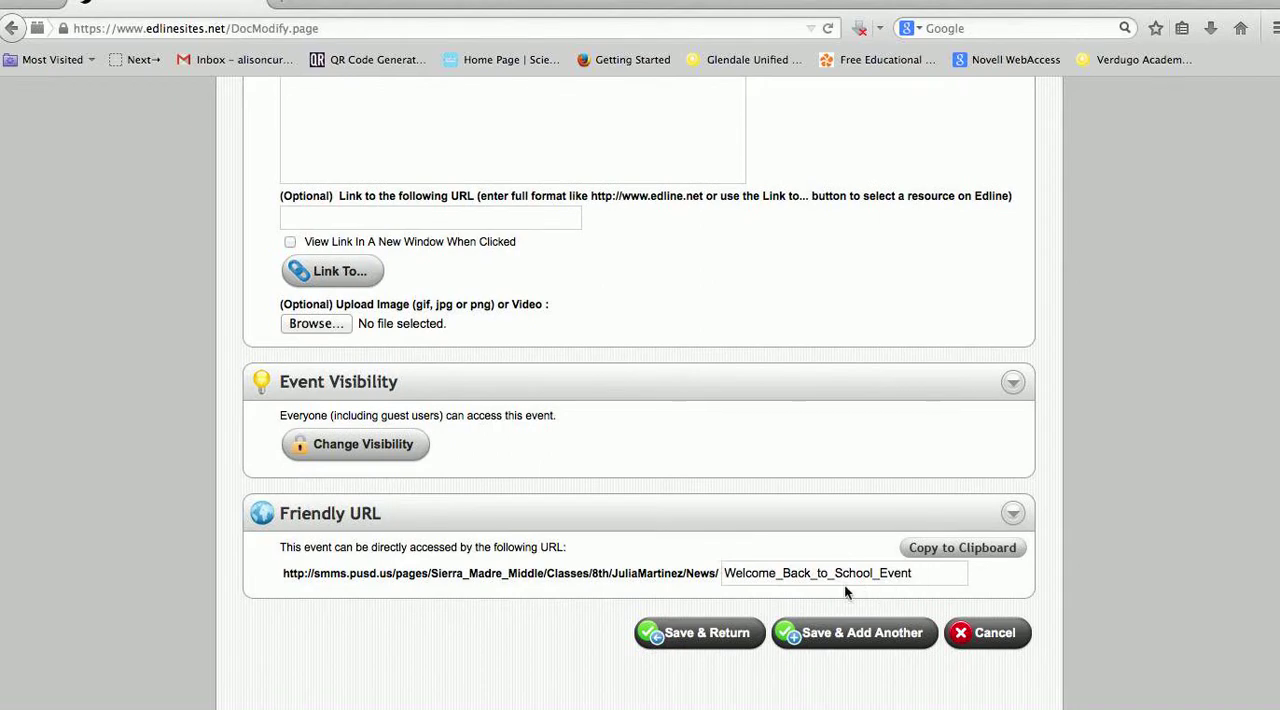
scroll(740, 557, "up", 8)
scroll(739, 557, "up", 8)
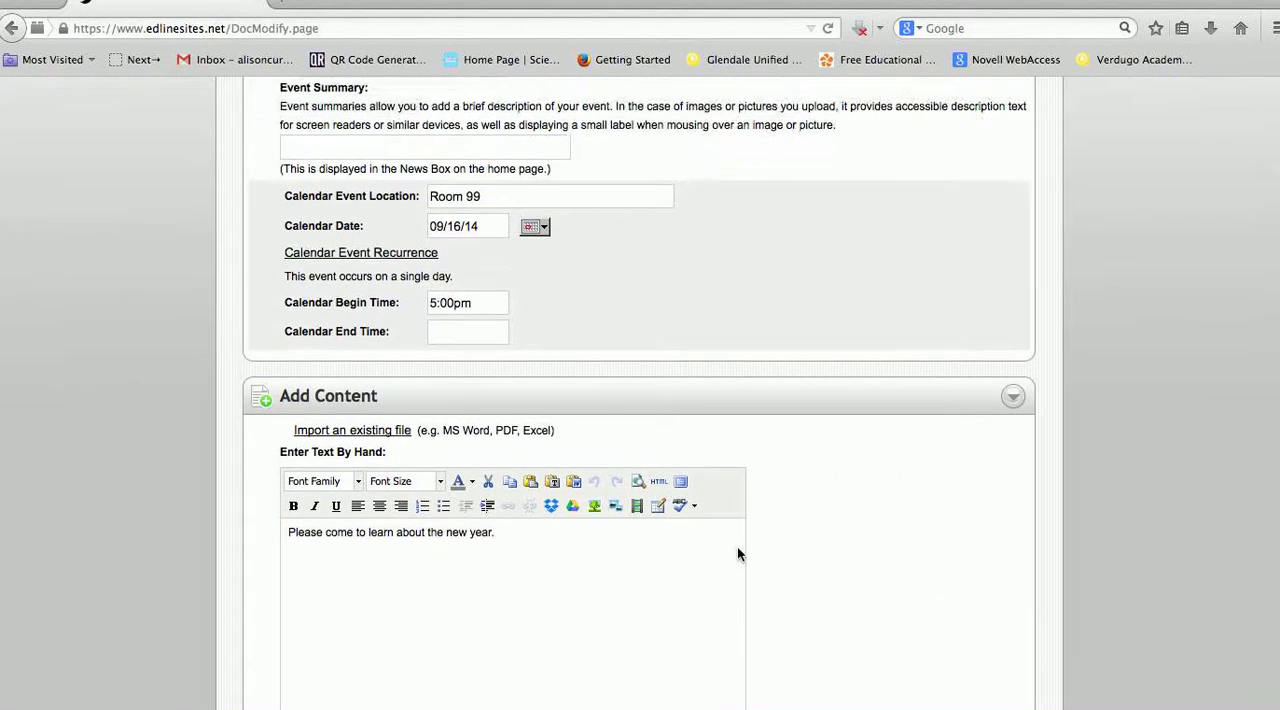
scroll(732, 537, "up", 1)
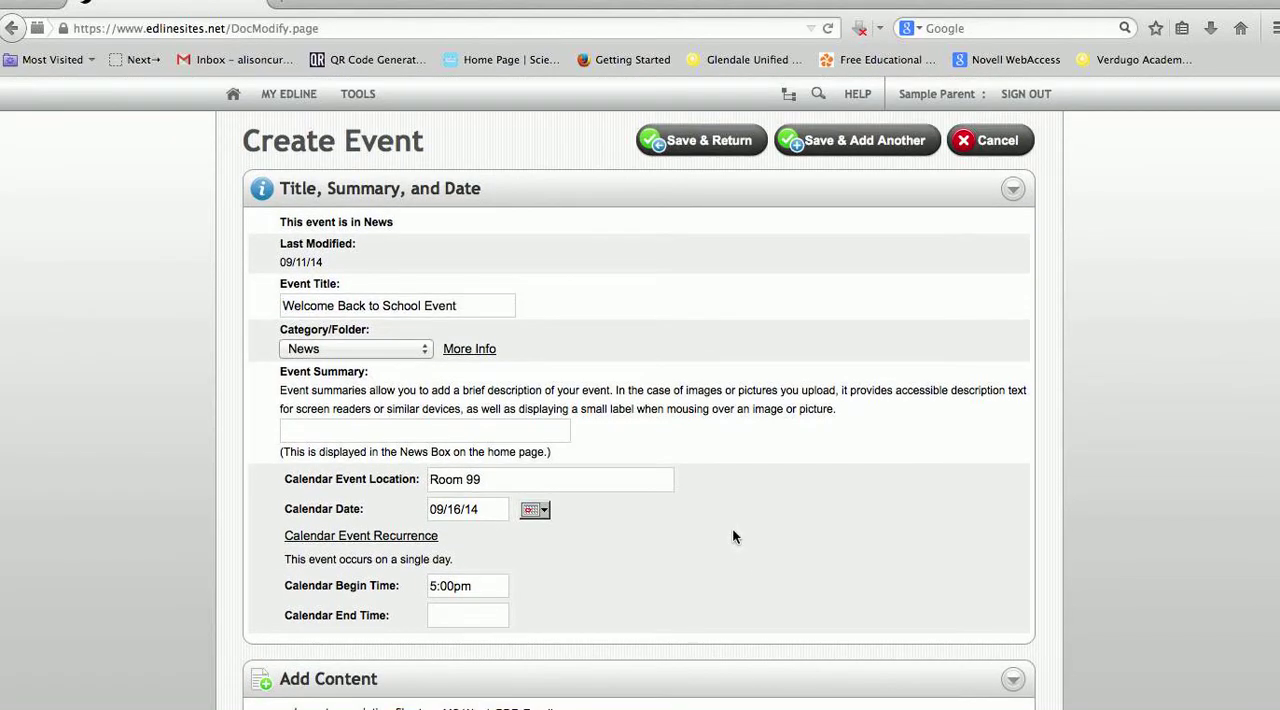
left_click(687, 147)
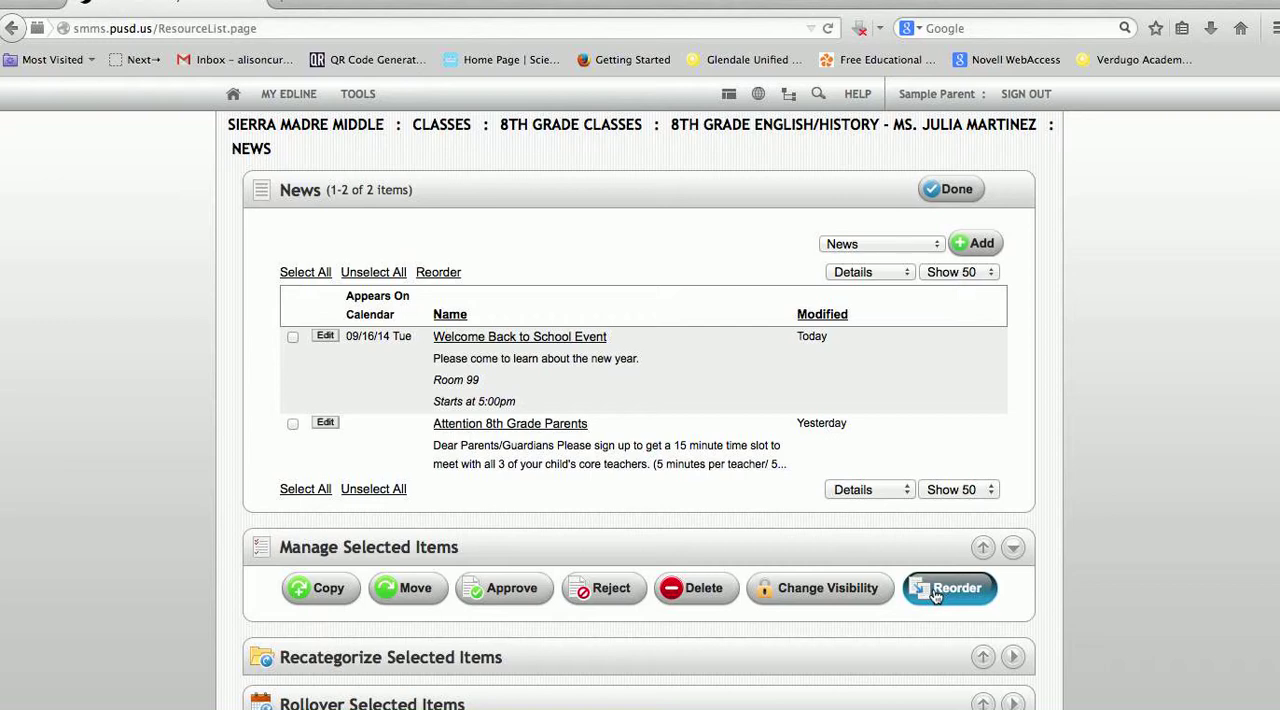
Reorder the news items with Attention 8th Grade Parents as 1 and Welcome Back to School Event as 2, and save the order
left_click(978, 592)
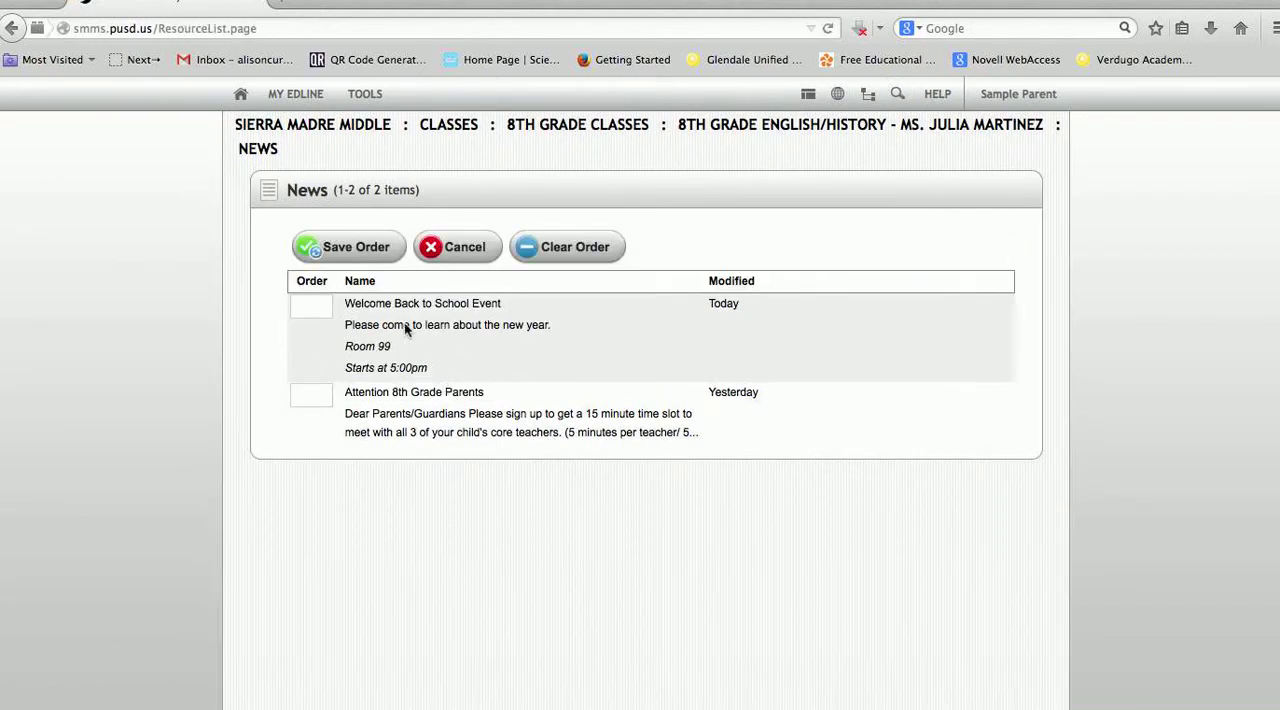
left_click(317, 309)
type("1")
left_click(308, 304)
left_click(352, 258)
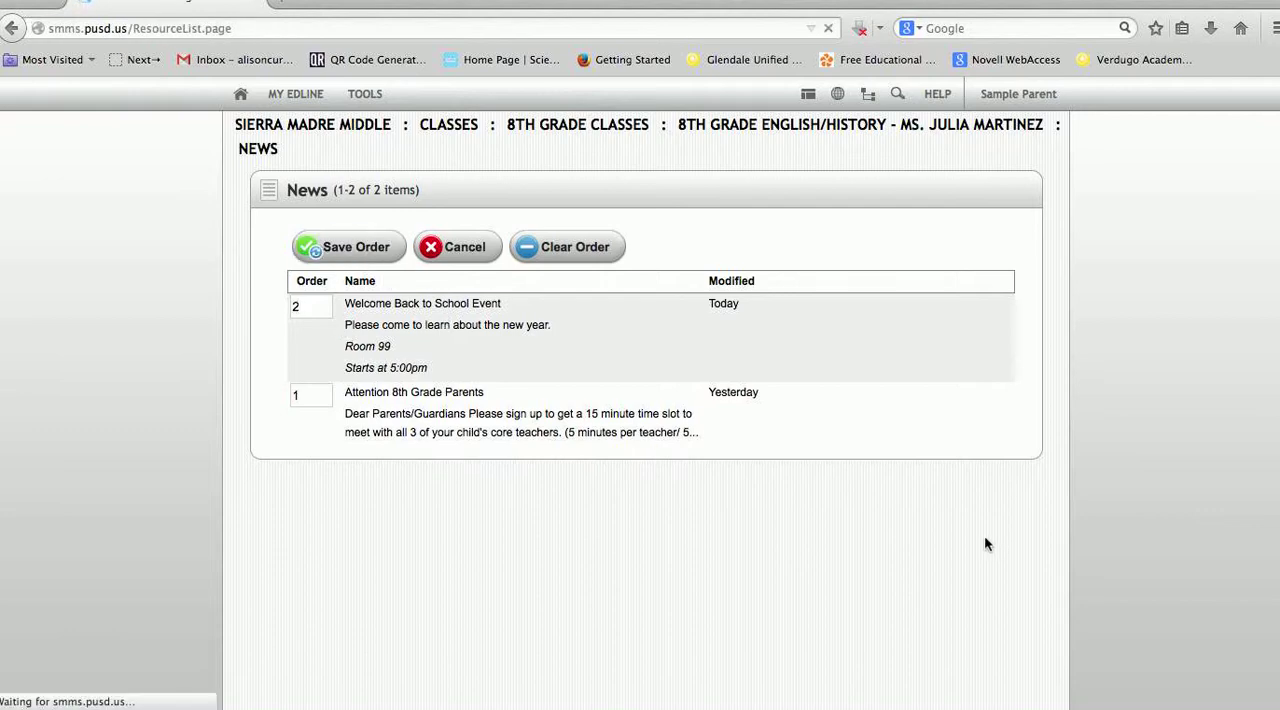
Examine the options for recategorizing selected news items, including the available categories or folders
scroll(874, 515, "down", 3)
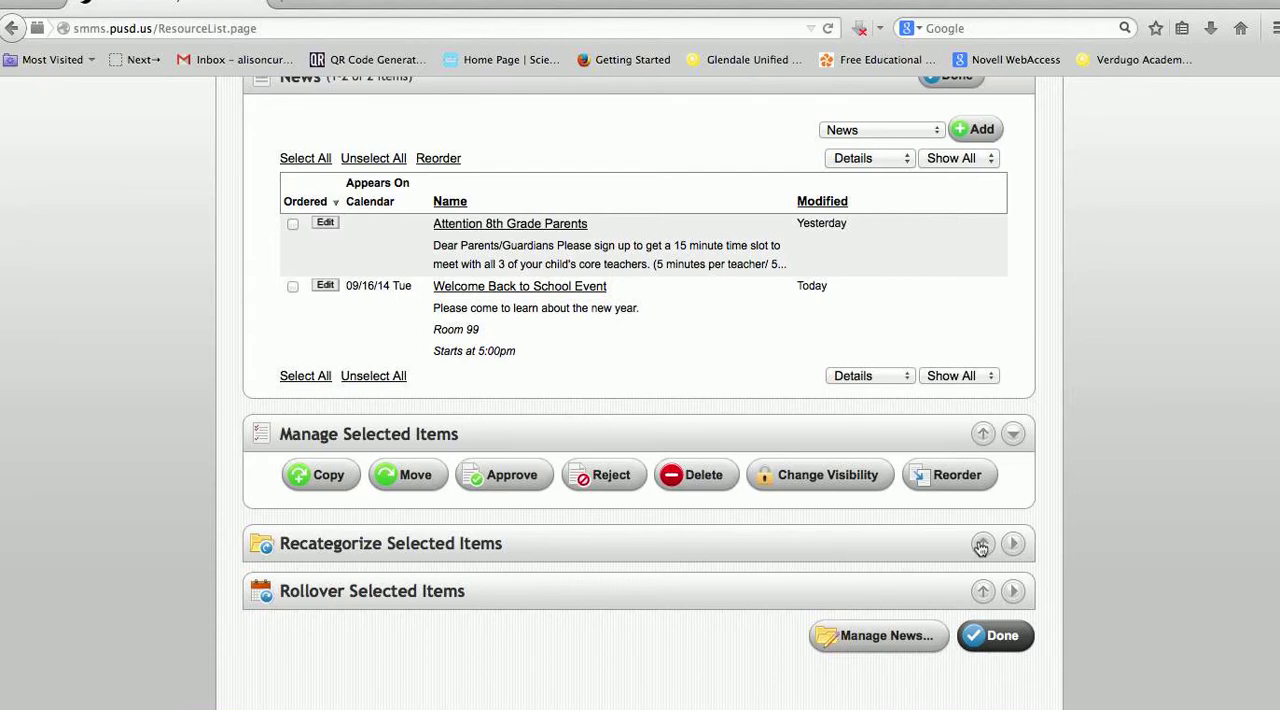
left_click(983, 544)
scroll(1015, 555, "down", 2)
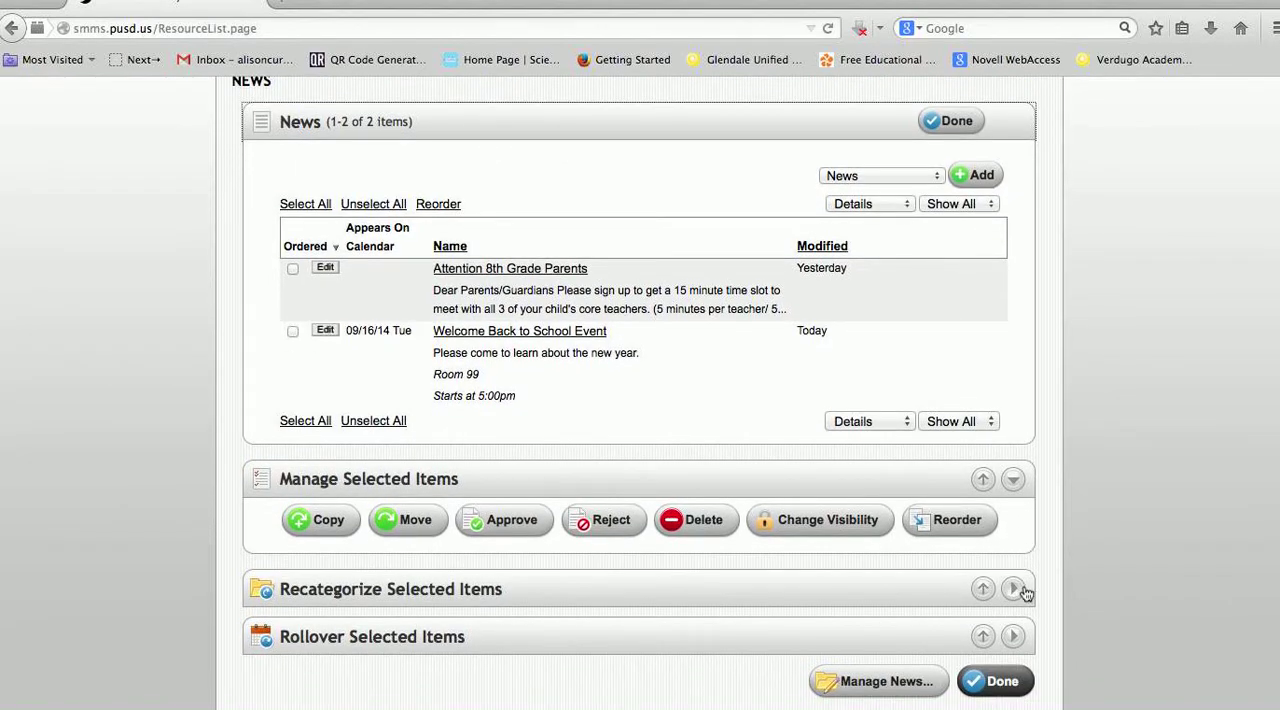
left_click(1013, 589)
scroll(1014, 590, "down", 2)
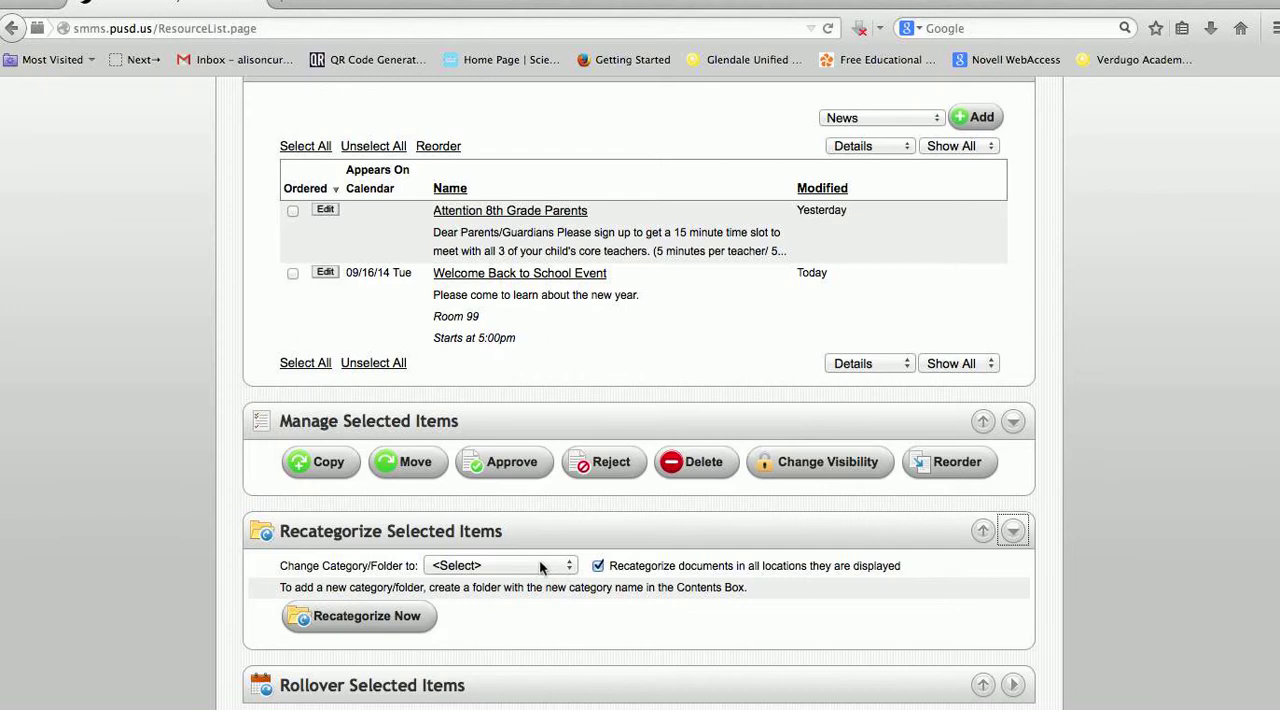
left_click(563, 566)
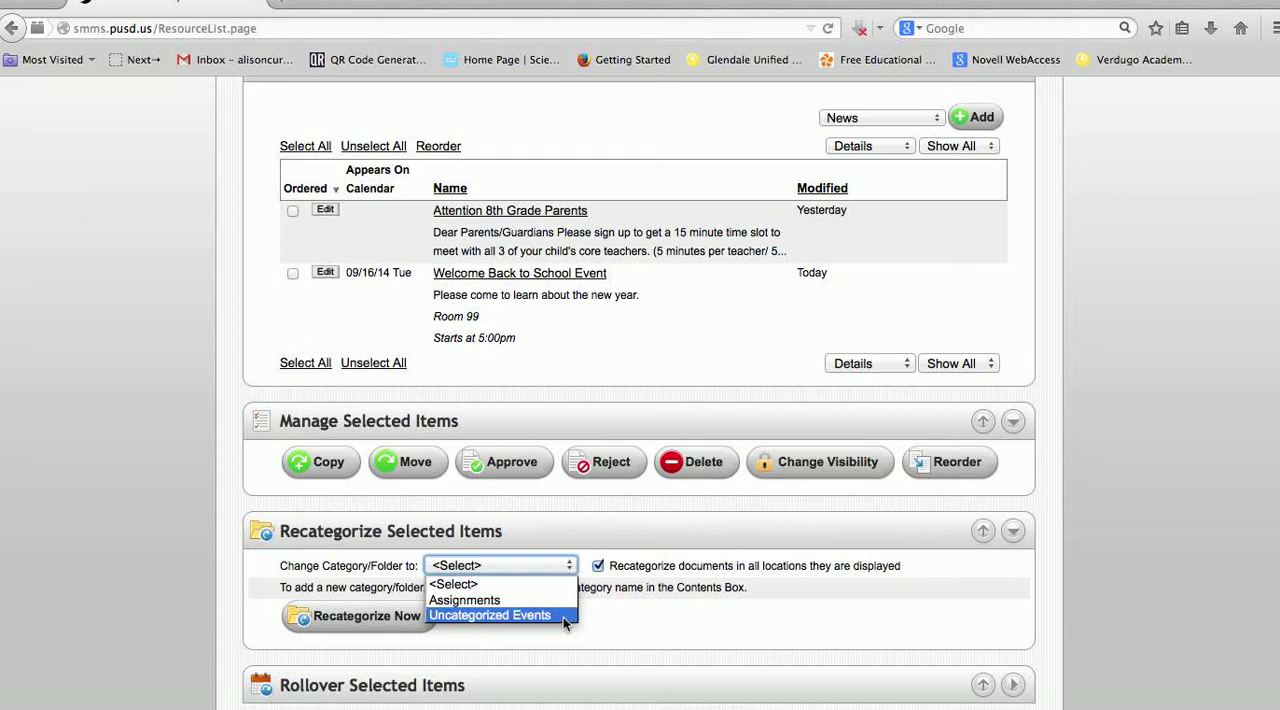
left_click(651, 628)
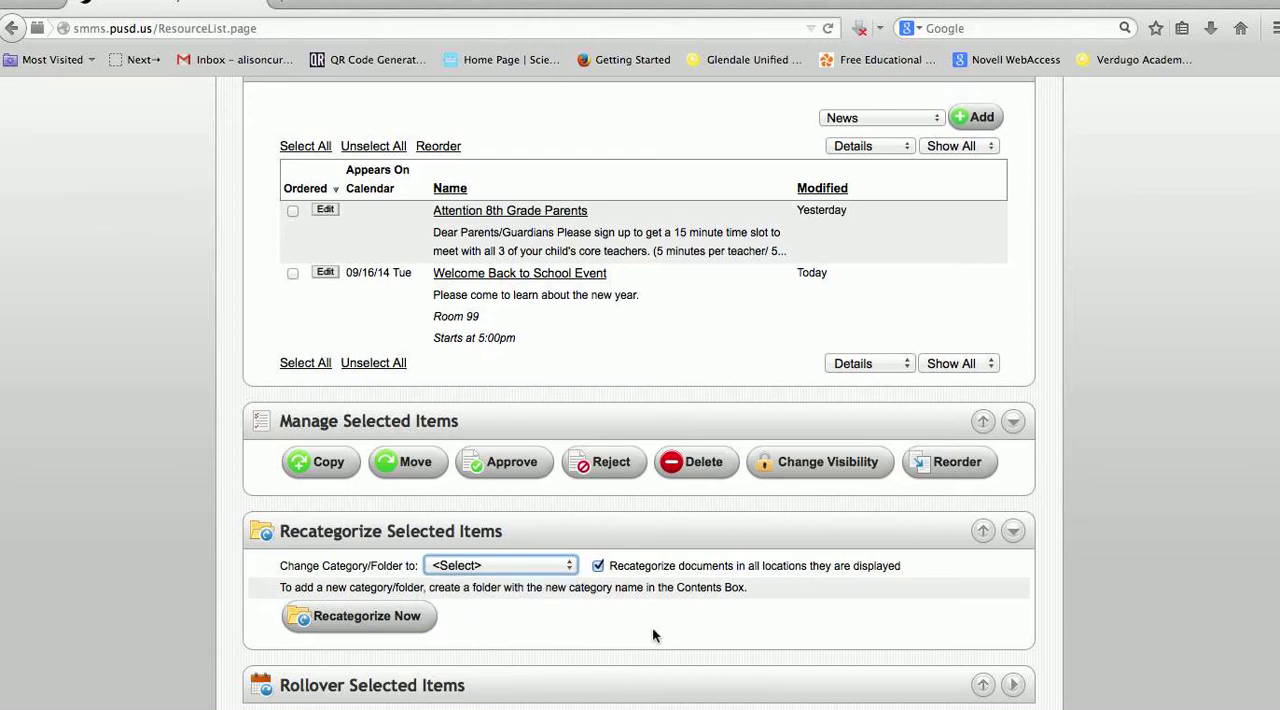
Examine the options for rolling over the dates of selected news items
scroll(655, 620, "down", 3)
left_click(1013, 591)
scroll(765, 599, "down", 2)
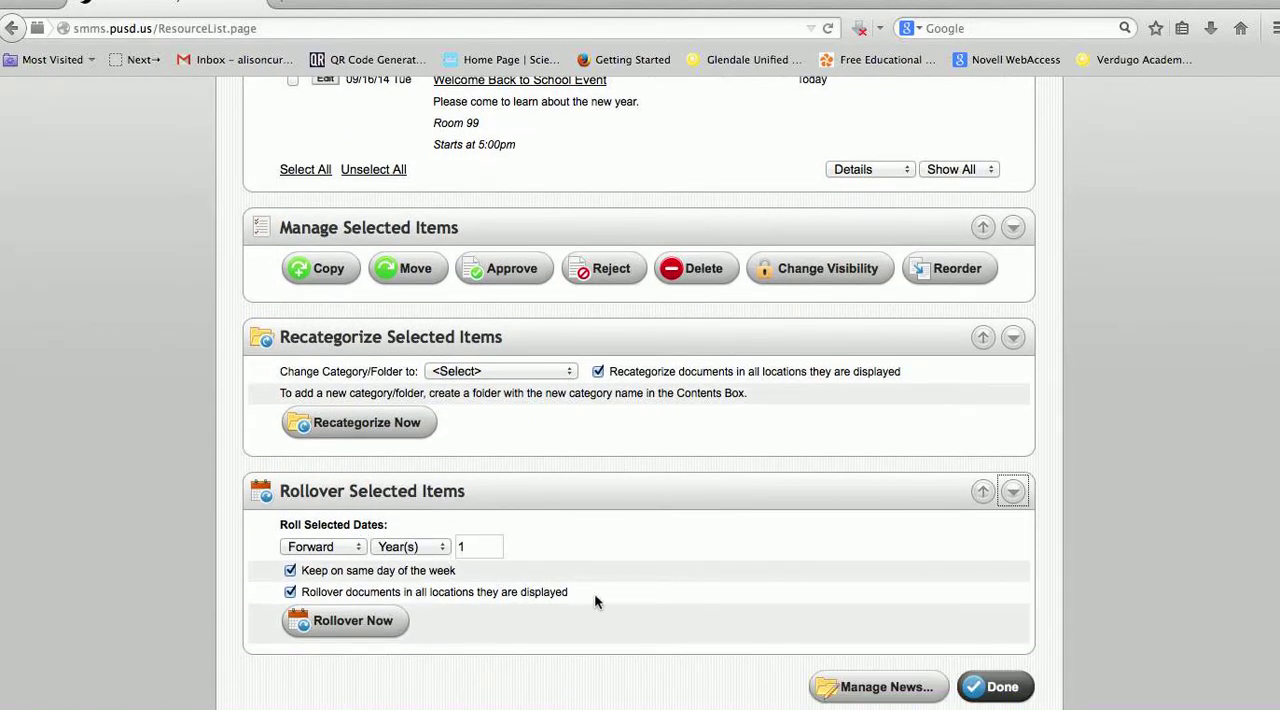
scroll(845, 620, "up", 1)
scroll(845, 619, "down", 2)
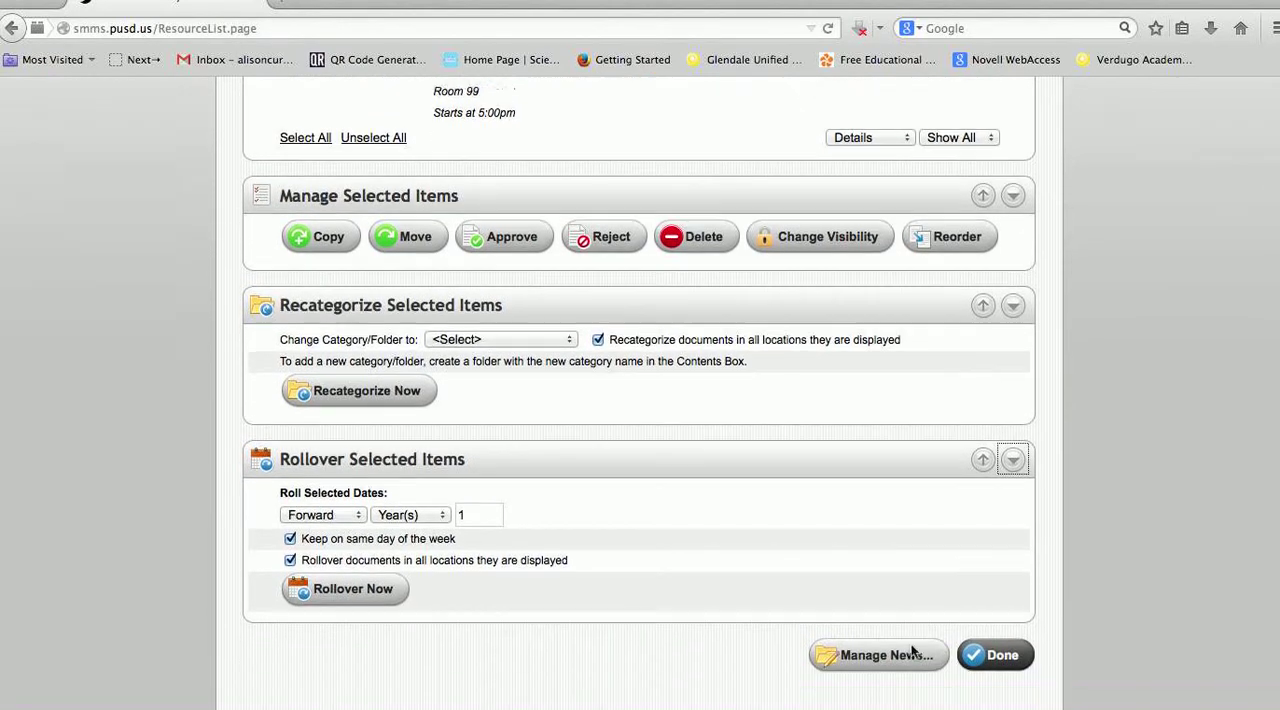
Open the News folder's management settings, view its member permissions, and return to the folder settings
left_click(905, 645)
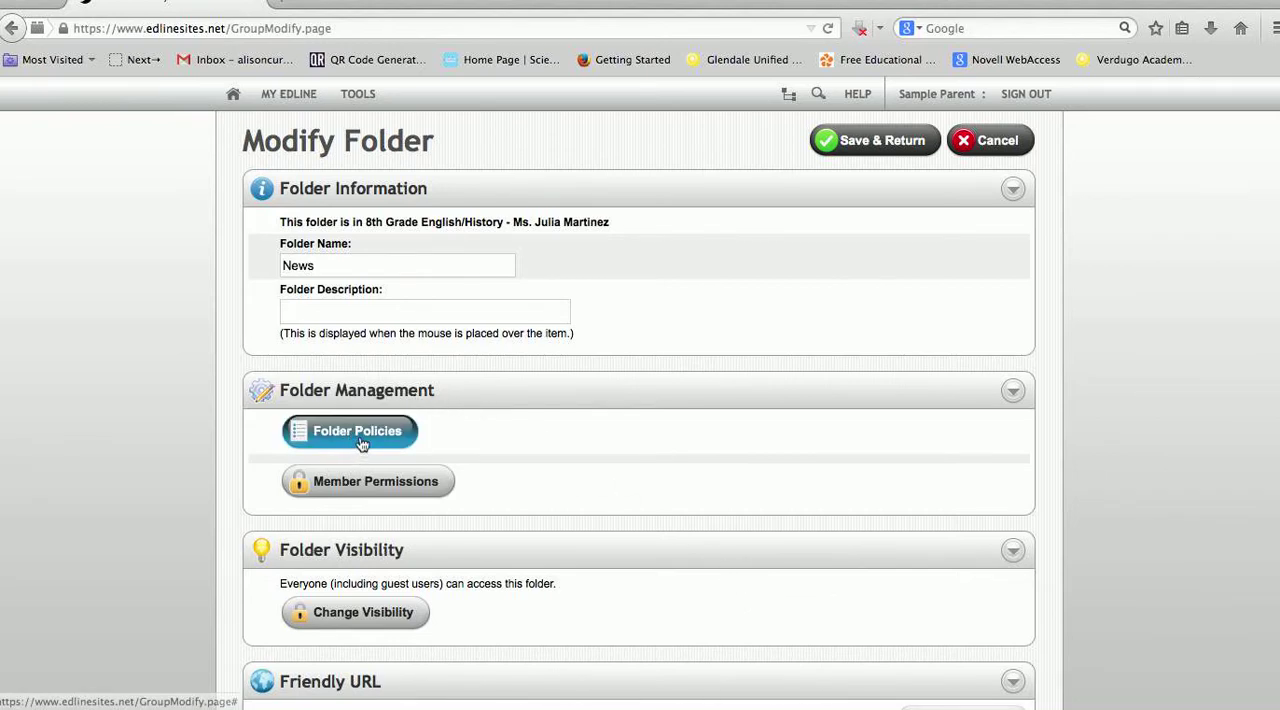
left_click(378, 485)
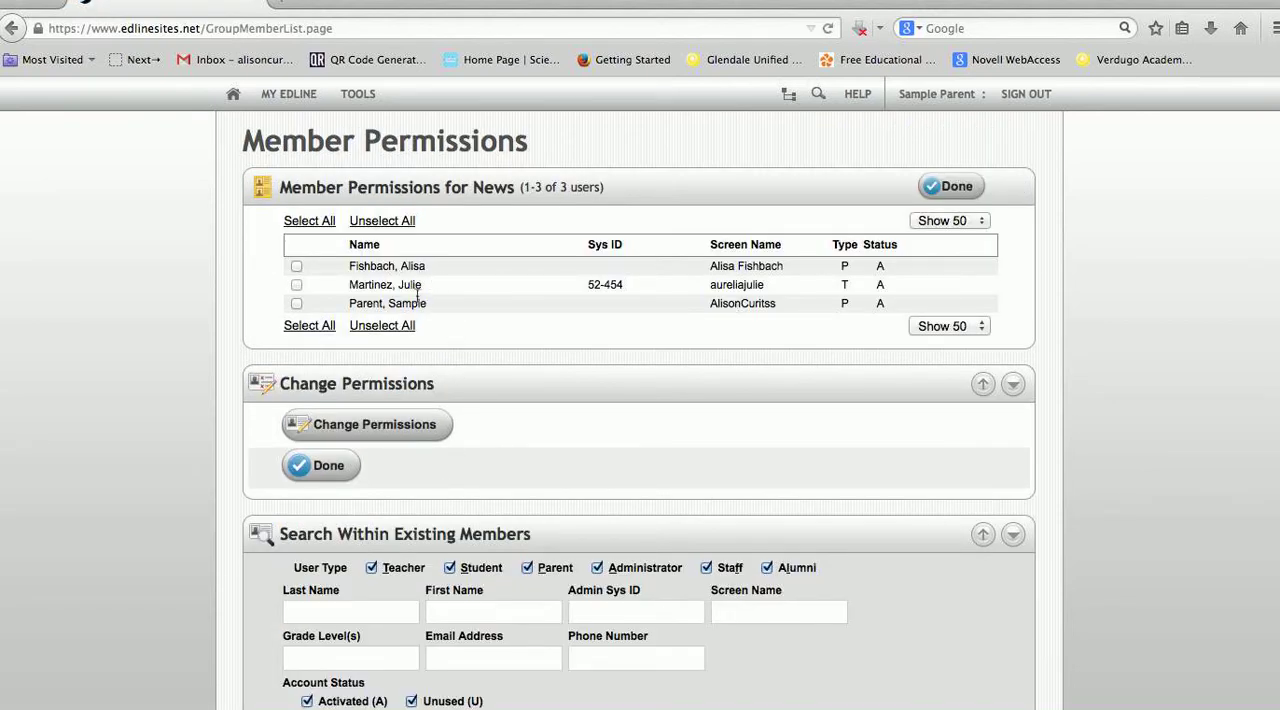
left_click(322, 465)
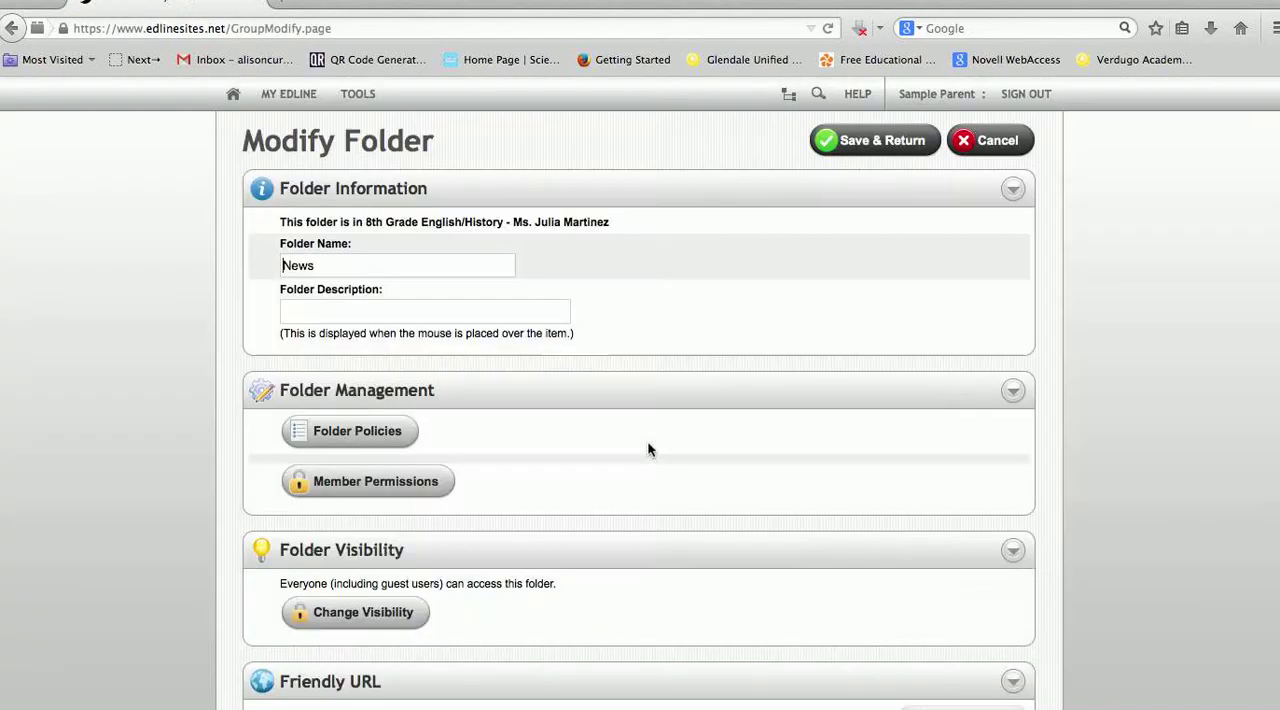
Review the News folder's visibility and friendly URL settings, save the folder, and finish editing to return to the class page
scroll(647, 449, "down", 3)
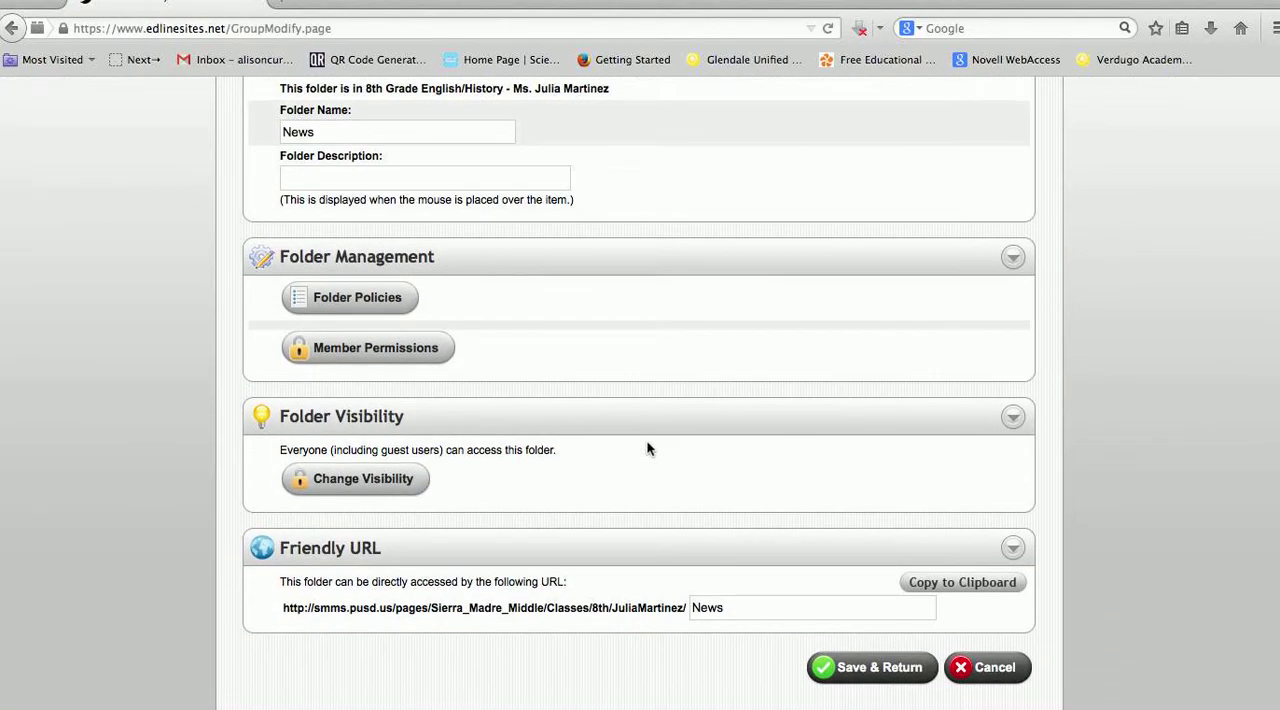
scroll(646, 449, "up", 3)
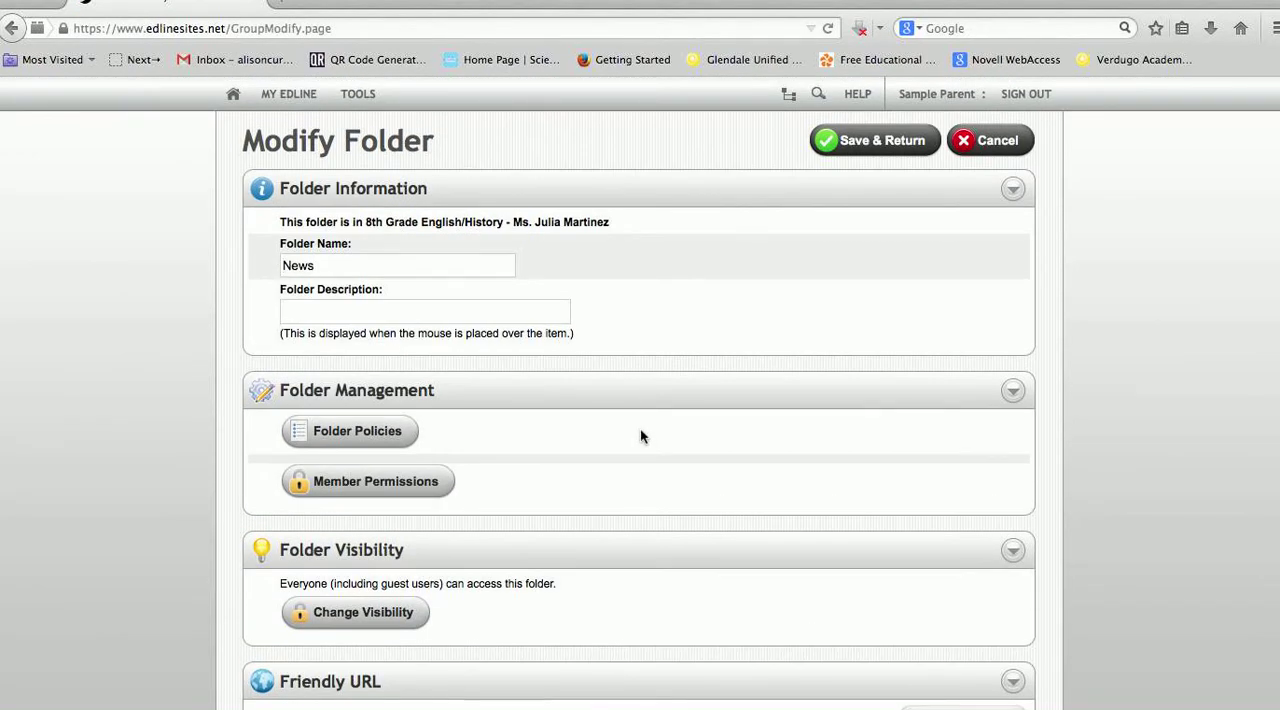
scroll(662, 446, "down", 3)
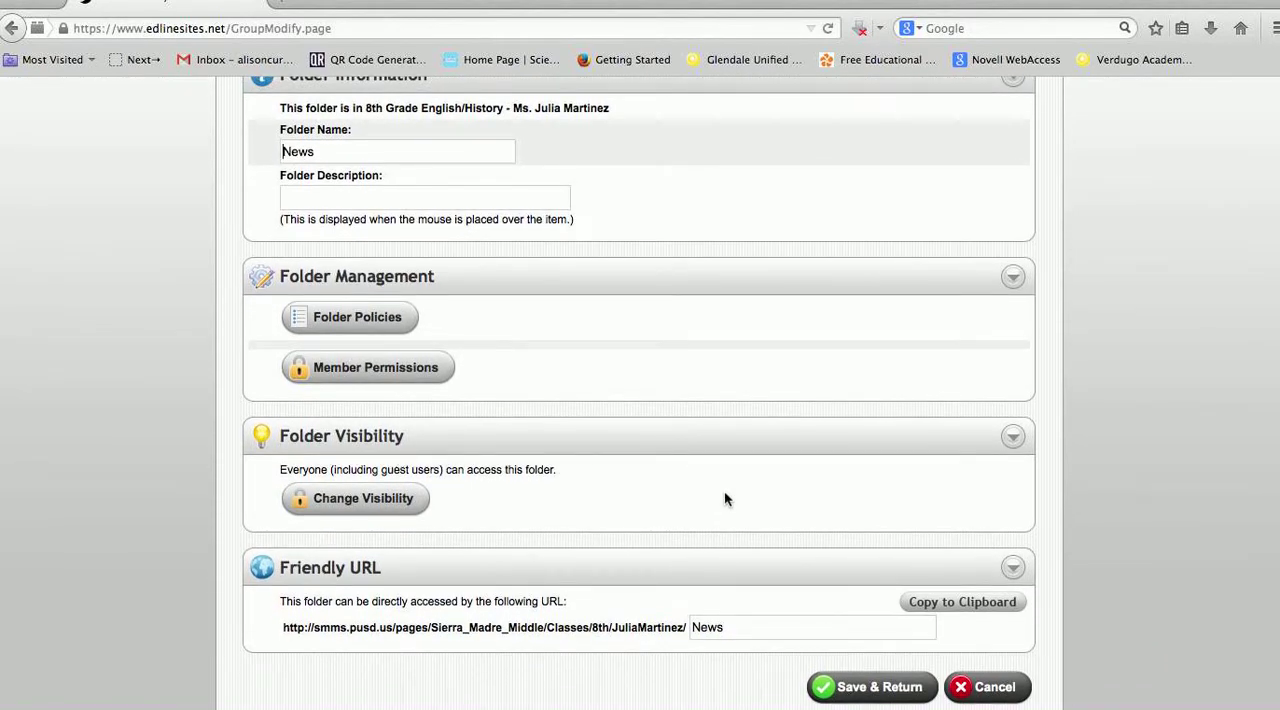
scroll(722, 492, "up", 2)
scroll(721, 450, "up", 1)
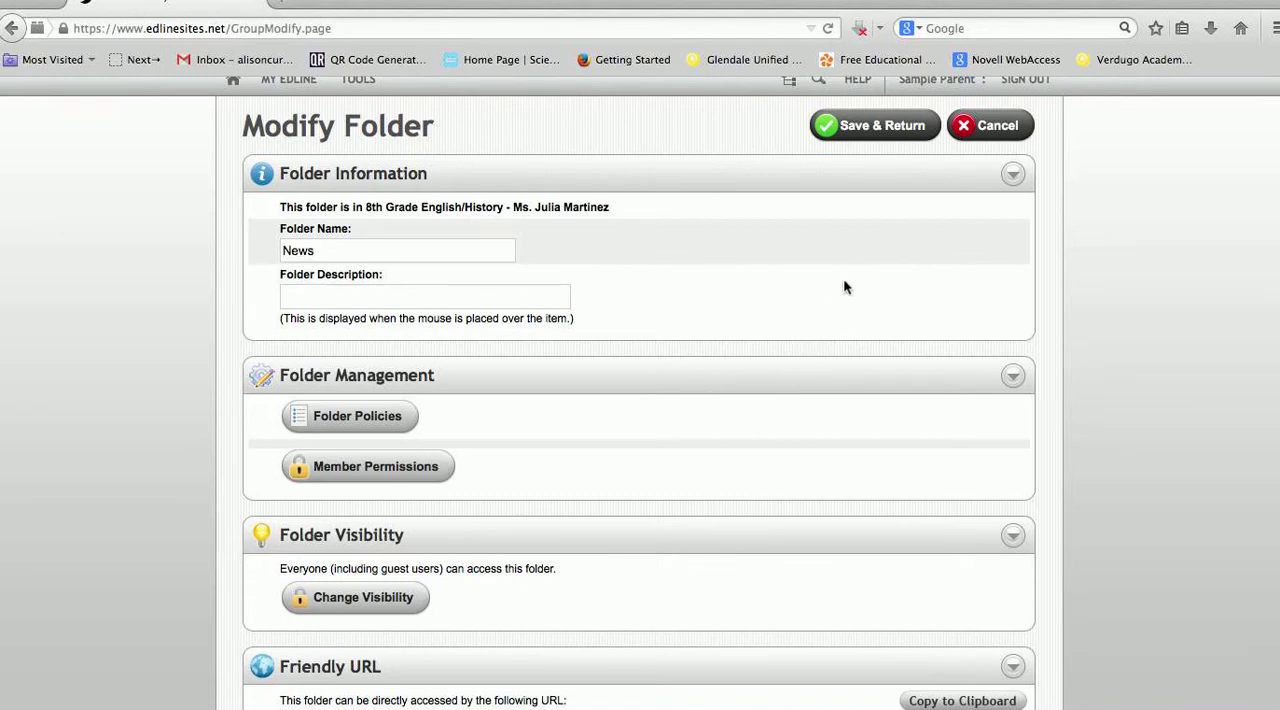
left_click(886, 131)
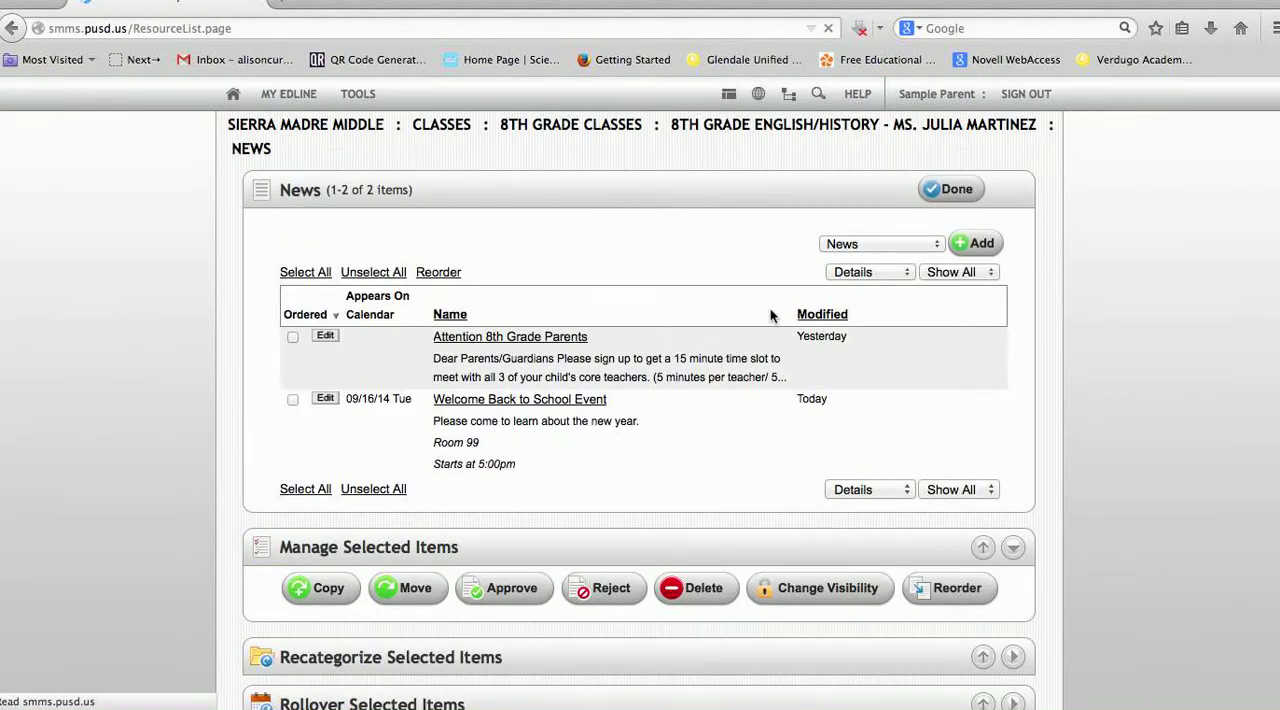
left_click(965, 190)
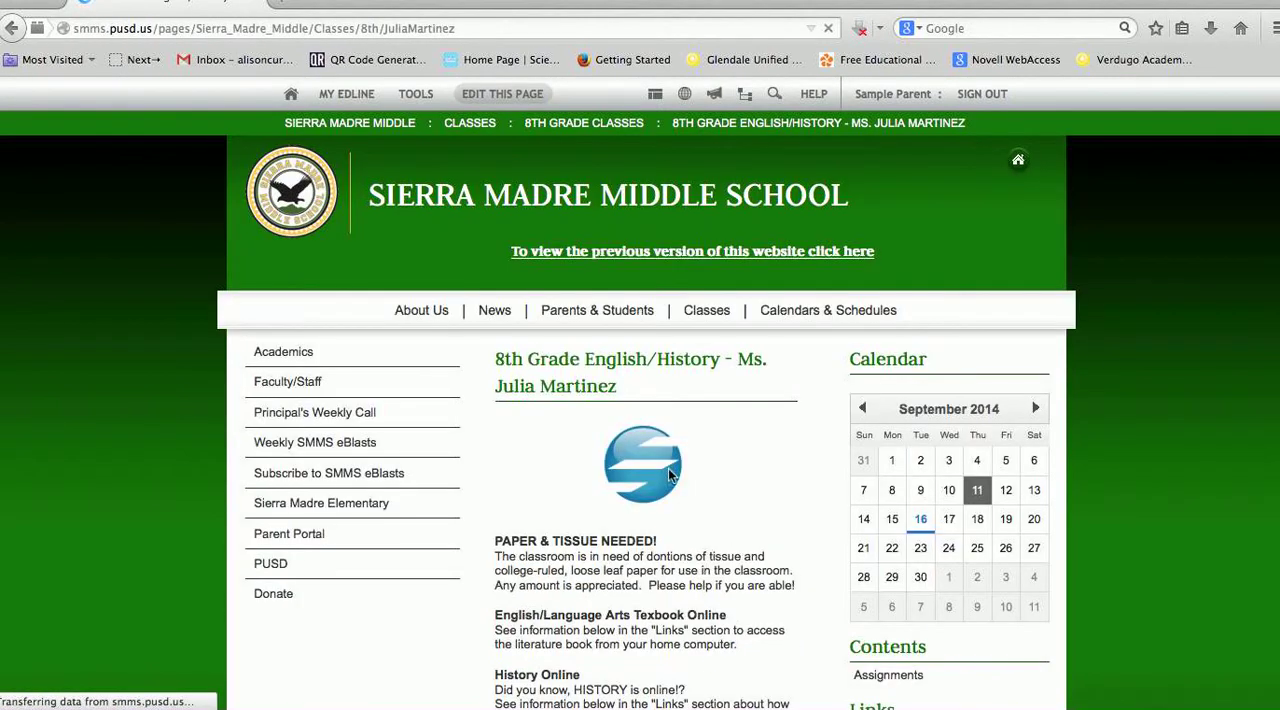
Review the class page's News section, open its Contents section in list view, and examine the item types that can be added
scroll(710, 500, "down", 5)
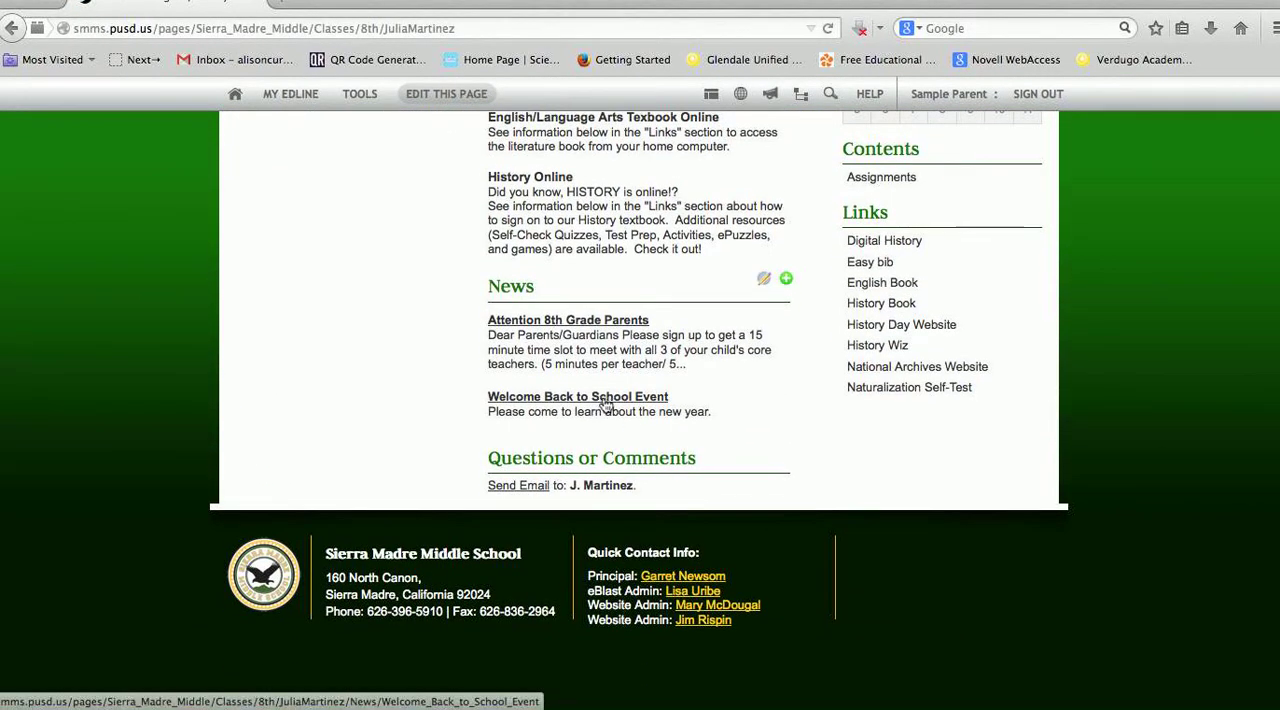
scroll(718, 363, "up", 2)
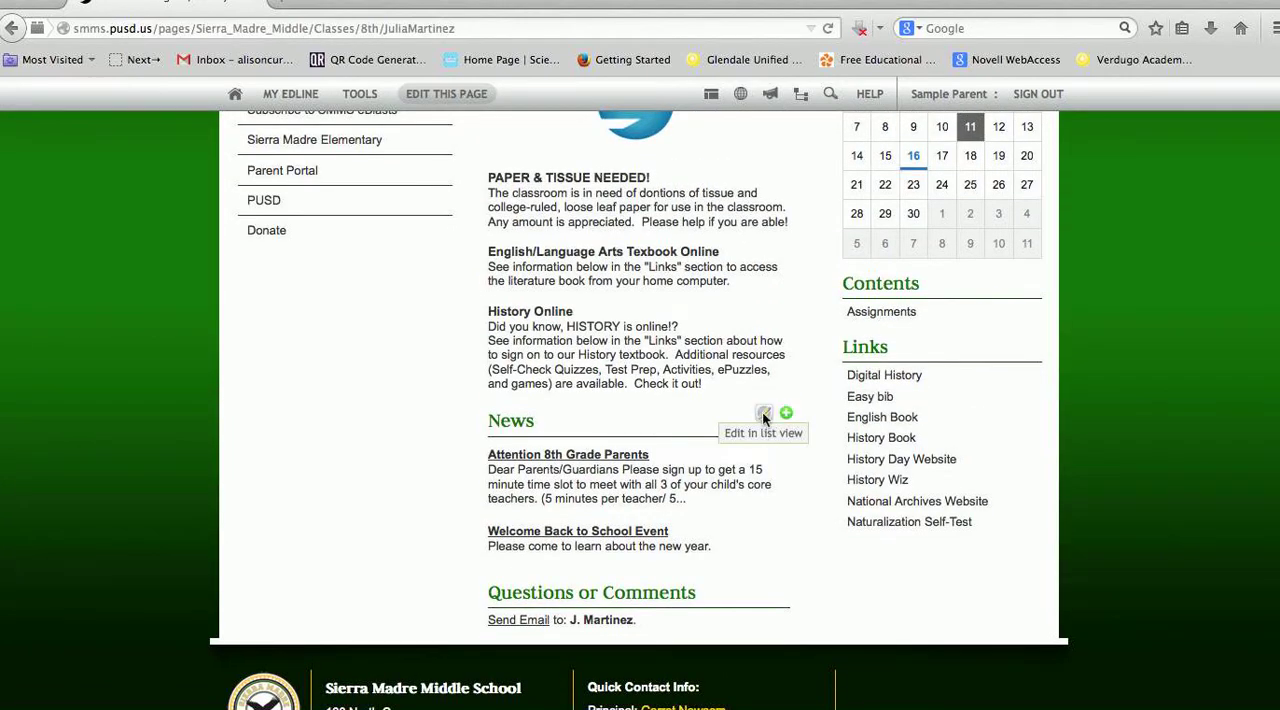
scroll(765, 415, "up", 2)
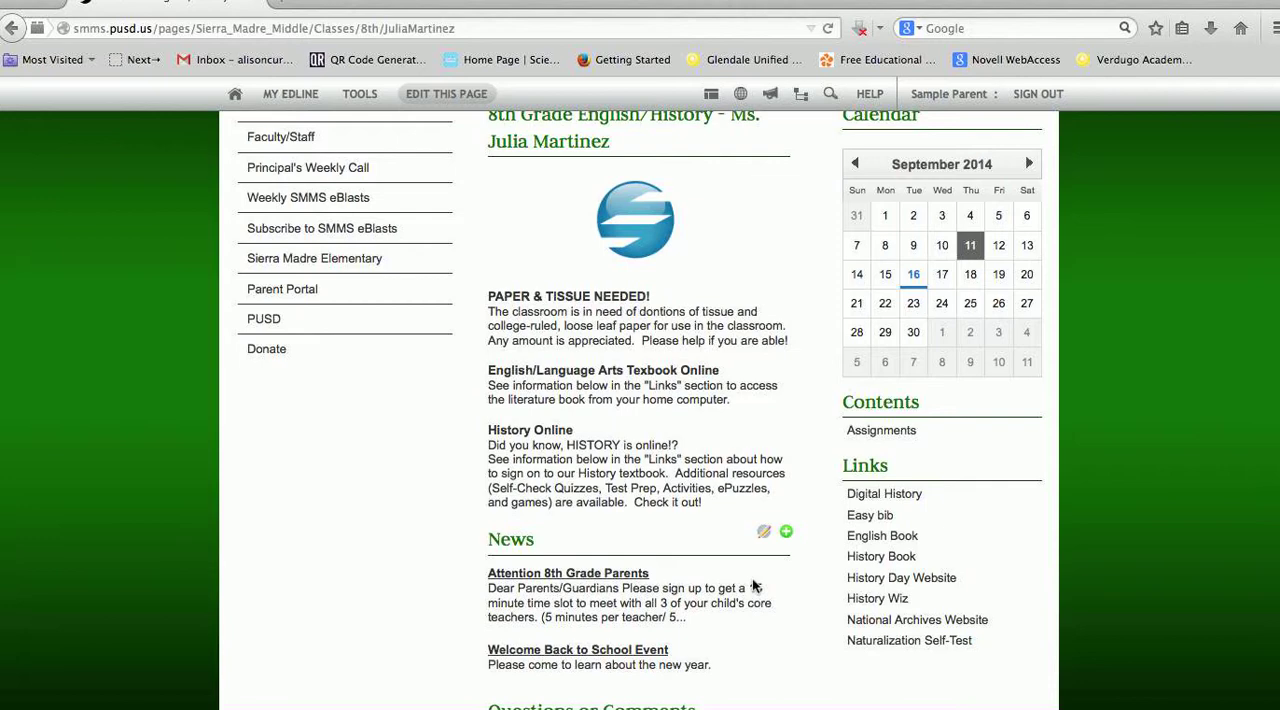
left_click(1015, 394)
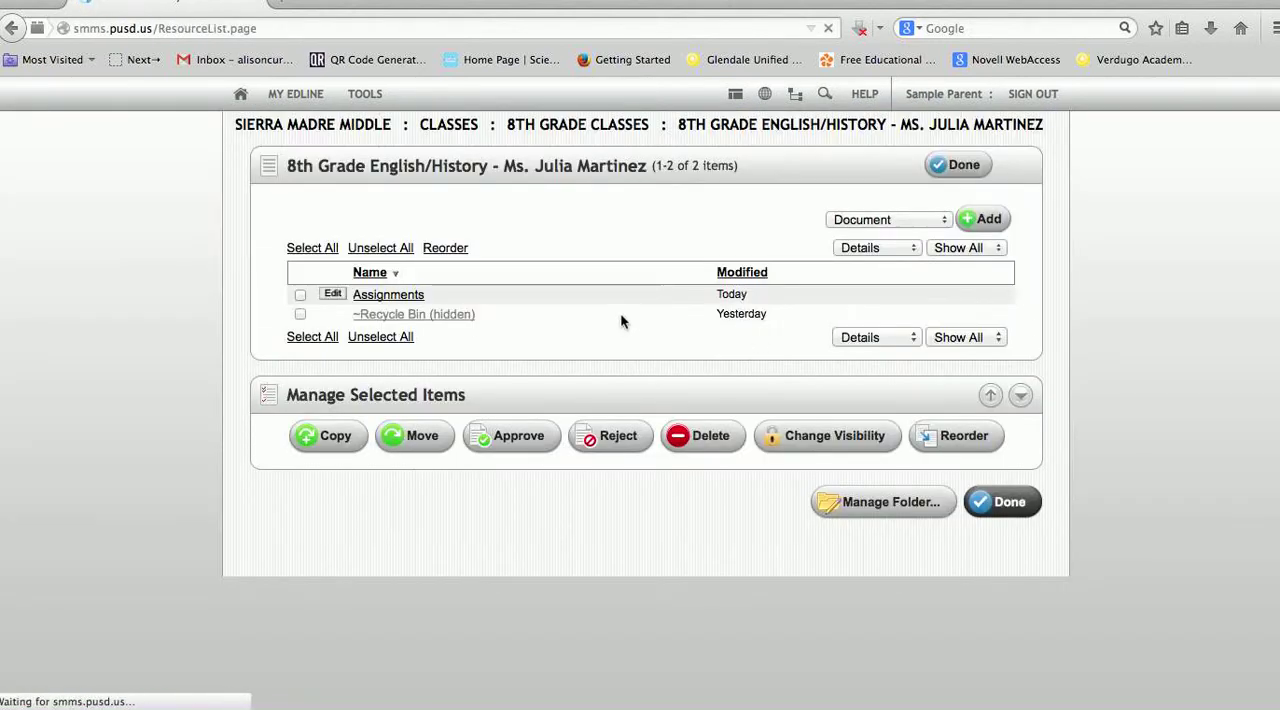
left_click(943, 221)
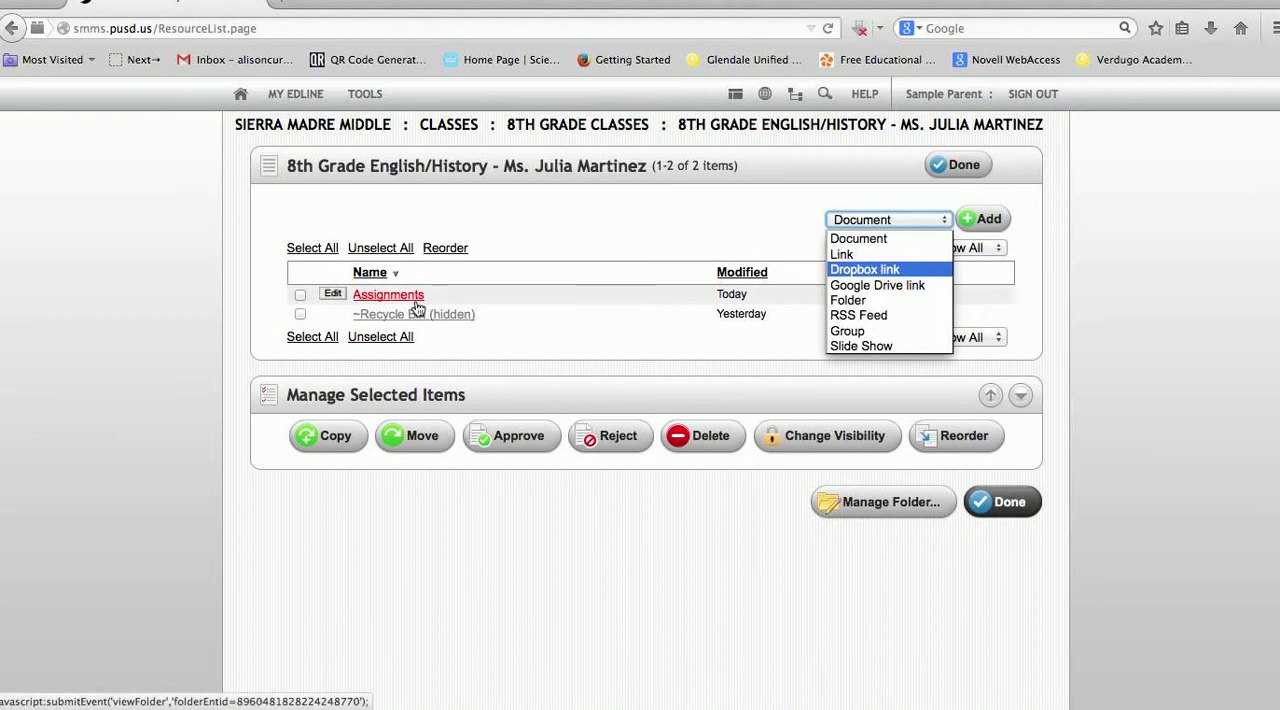
left_click(905, 199)
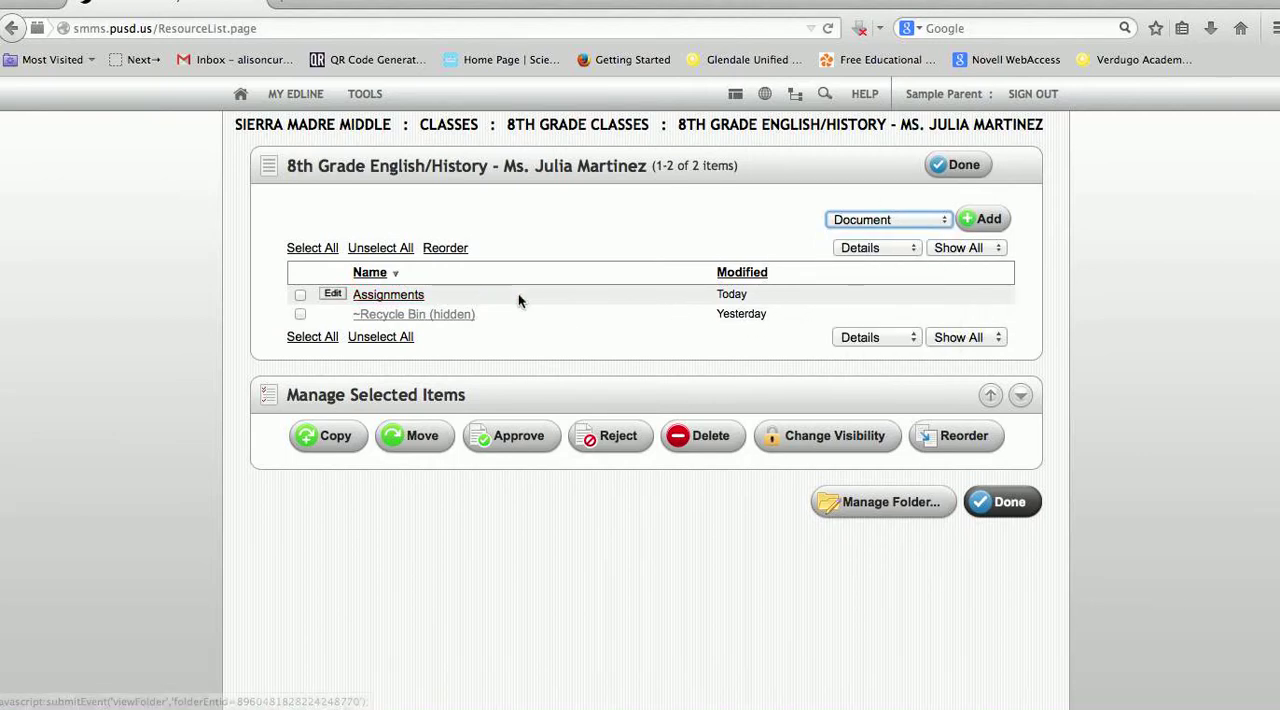
View the Assignments folder, close its list view, and return to the 8th Grade English/History class page
left_click(380, 296)
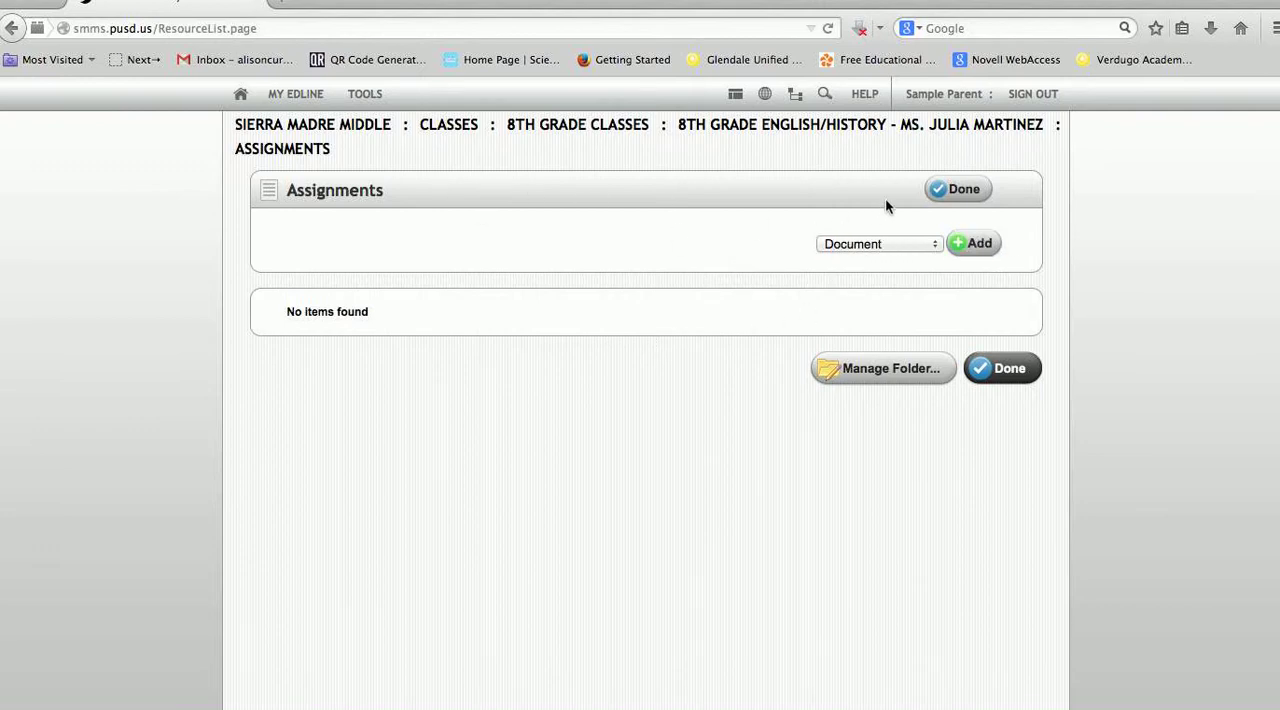
left_click(960, 191)
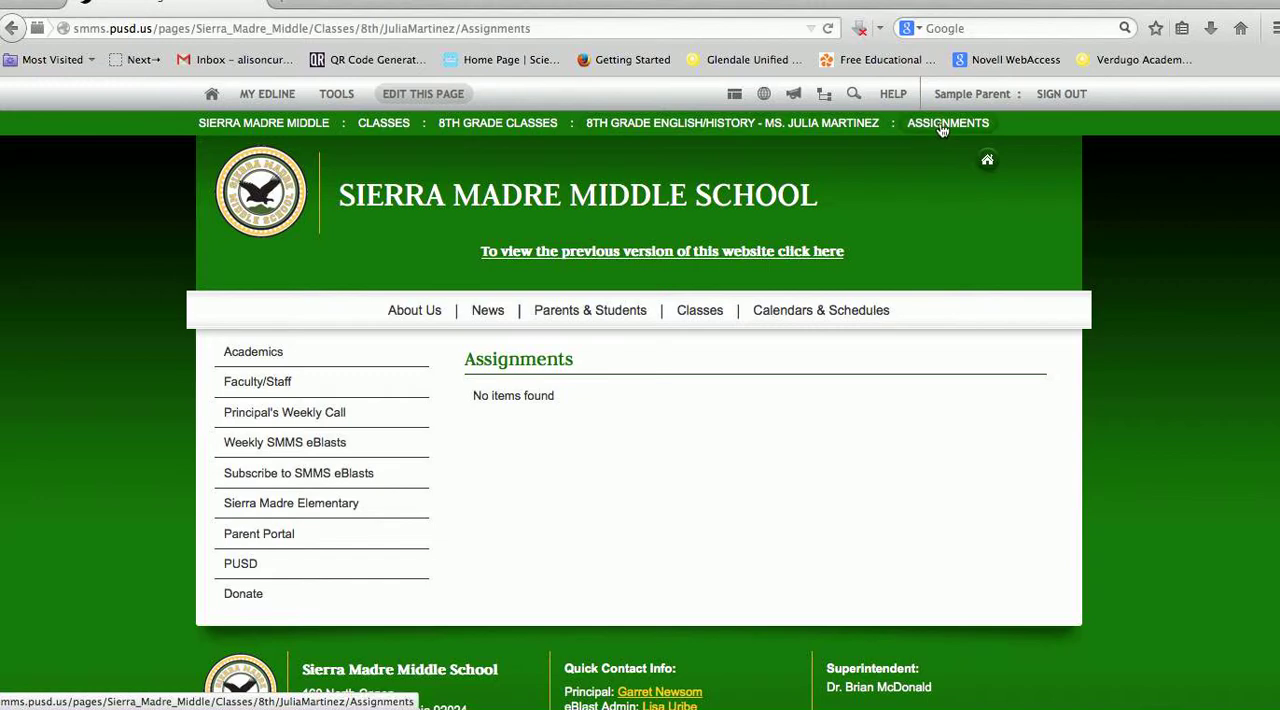
left_click(830, 133)
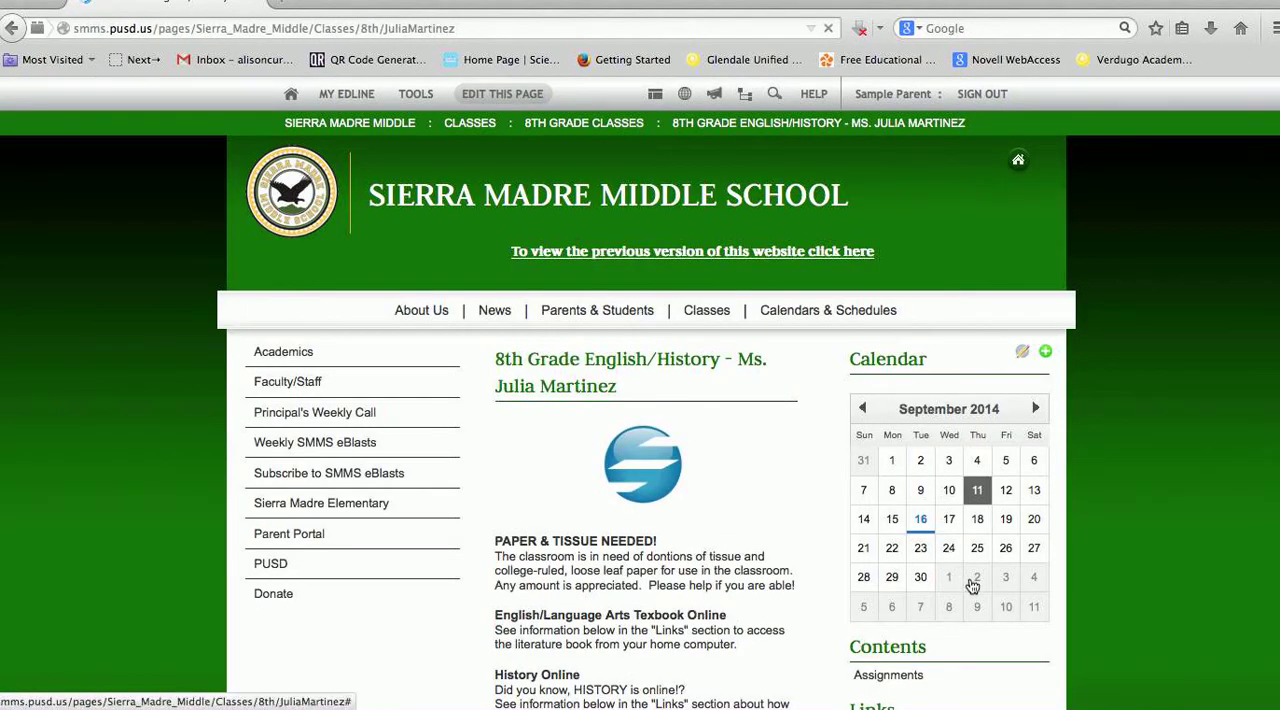
Start a new folder in the class page's Contents section and name it Classroom Projects
scroll(986, 570, "down", 2)
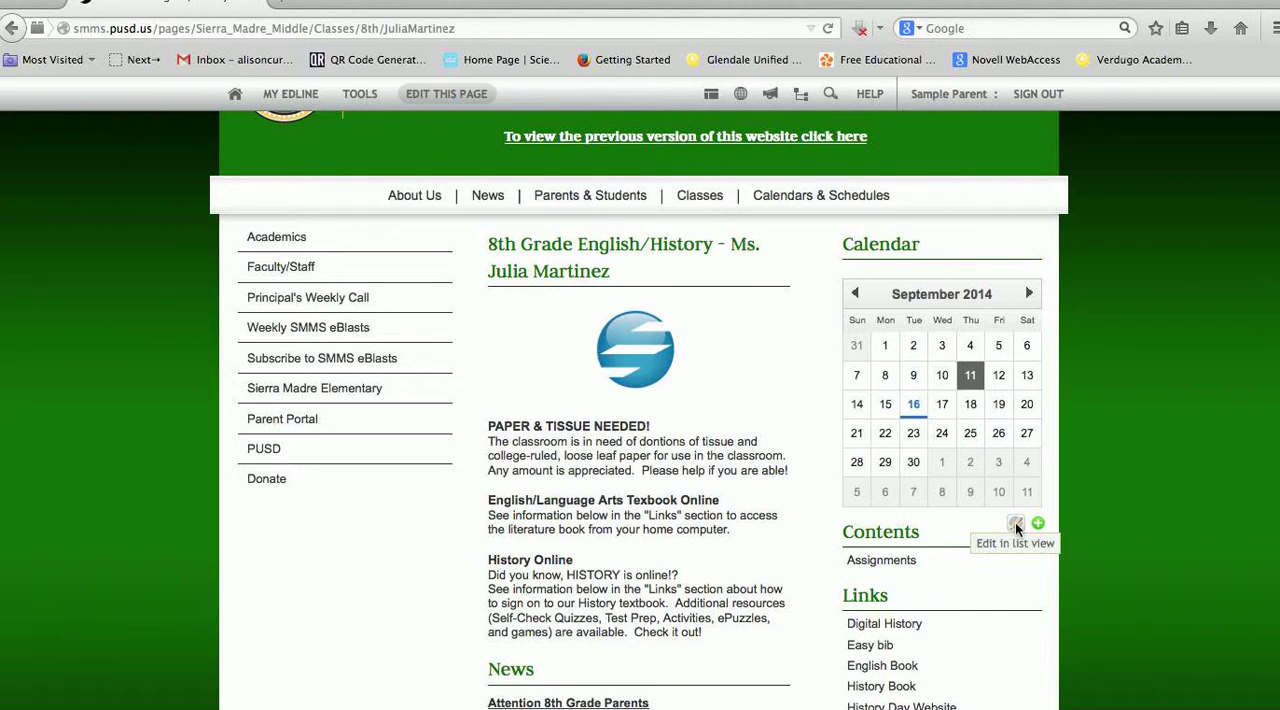
left_click(1015, 522)
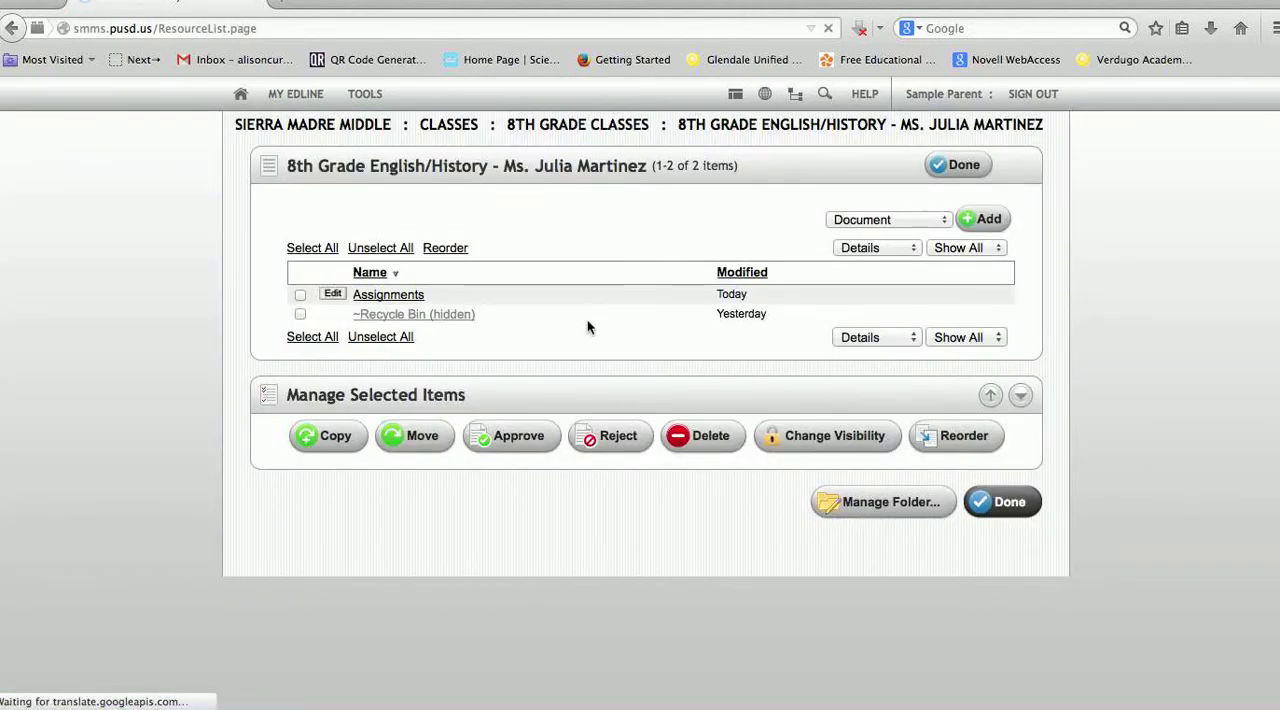
left_click(904, 219)
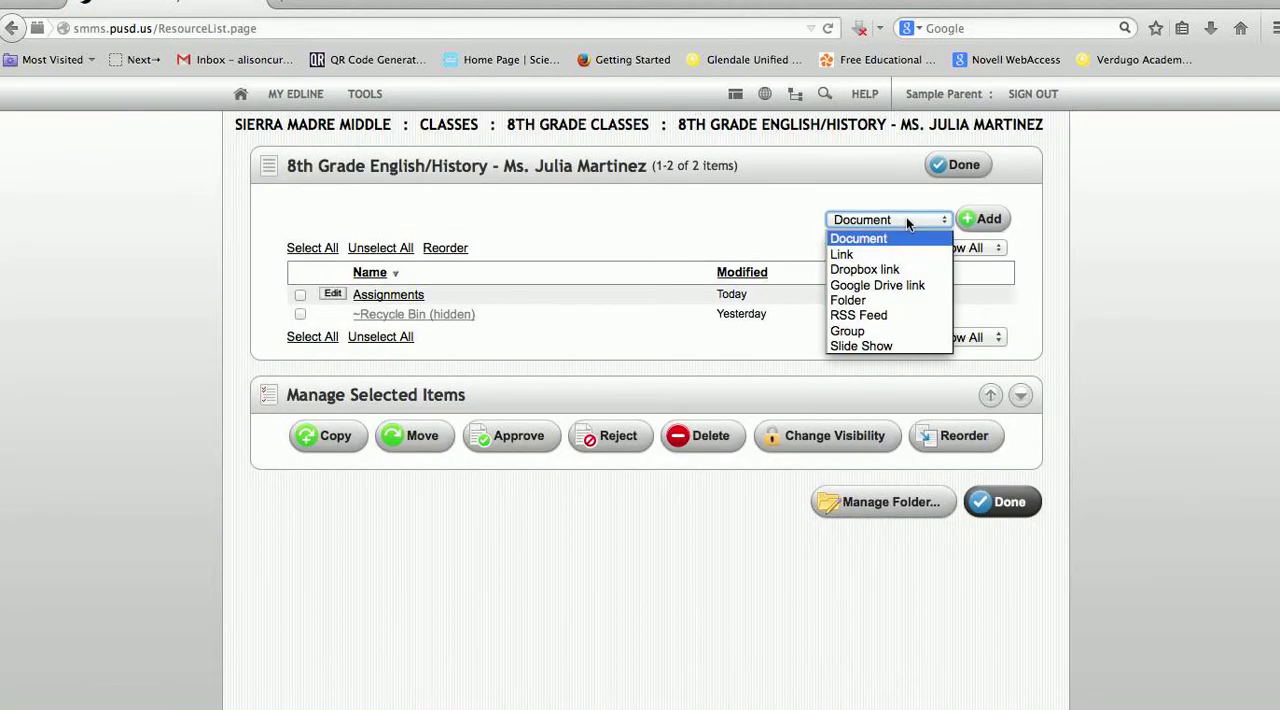
left_click(920, 301)
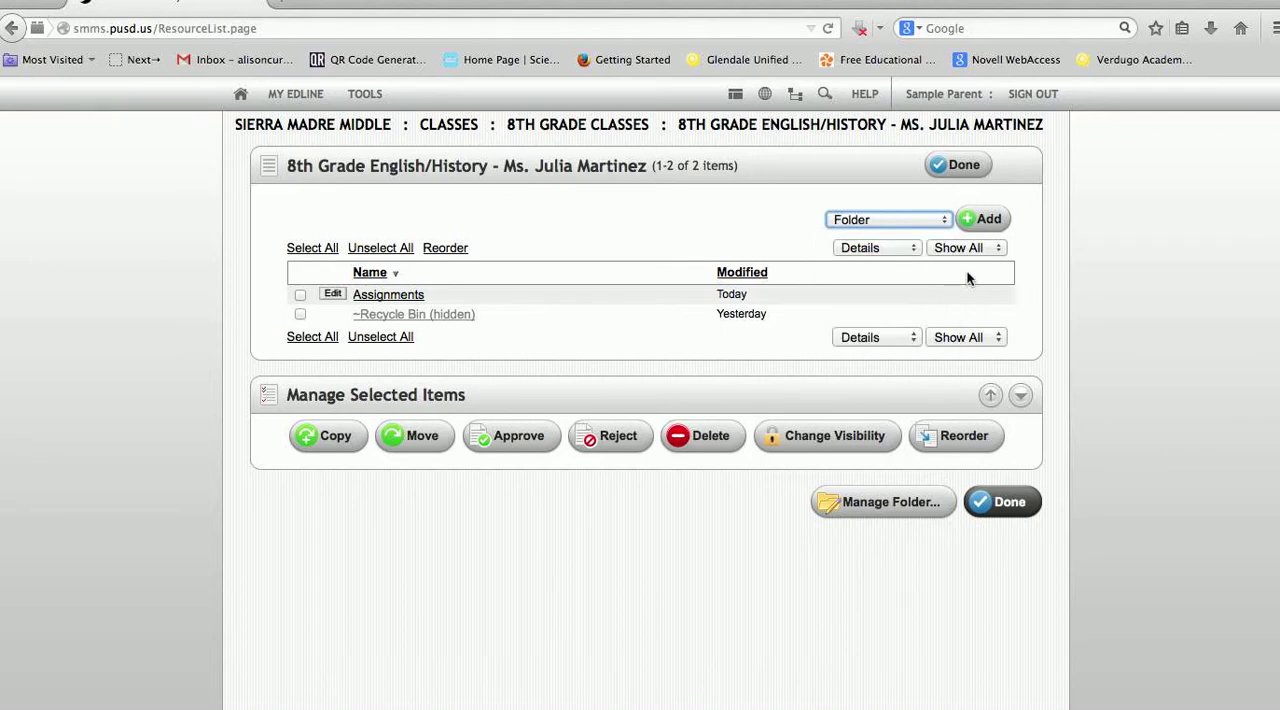
left_click(985, 220)
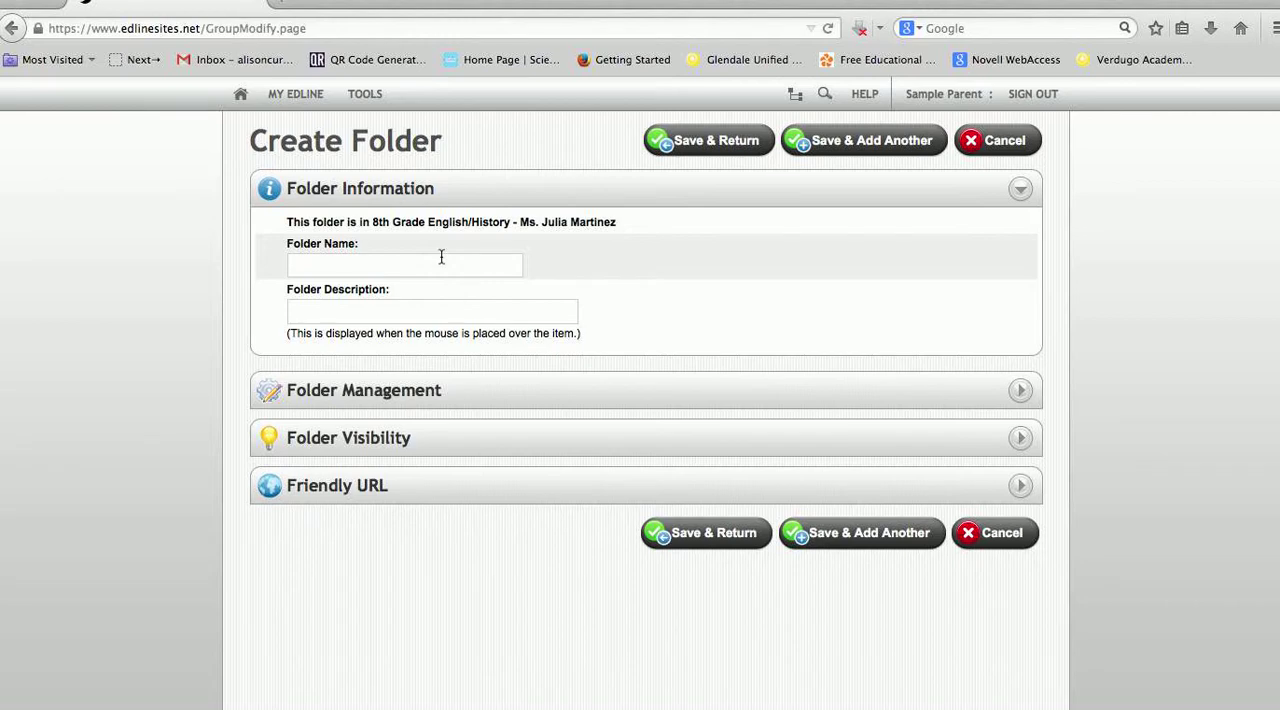
left_click(441, 258)
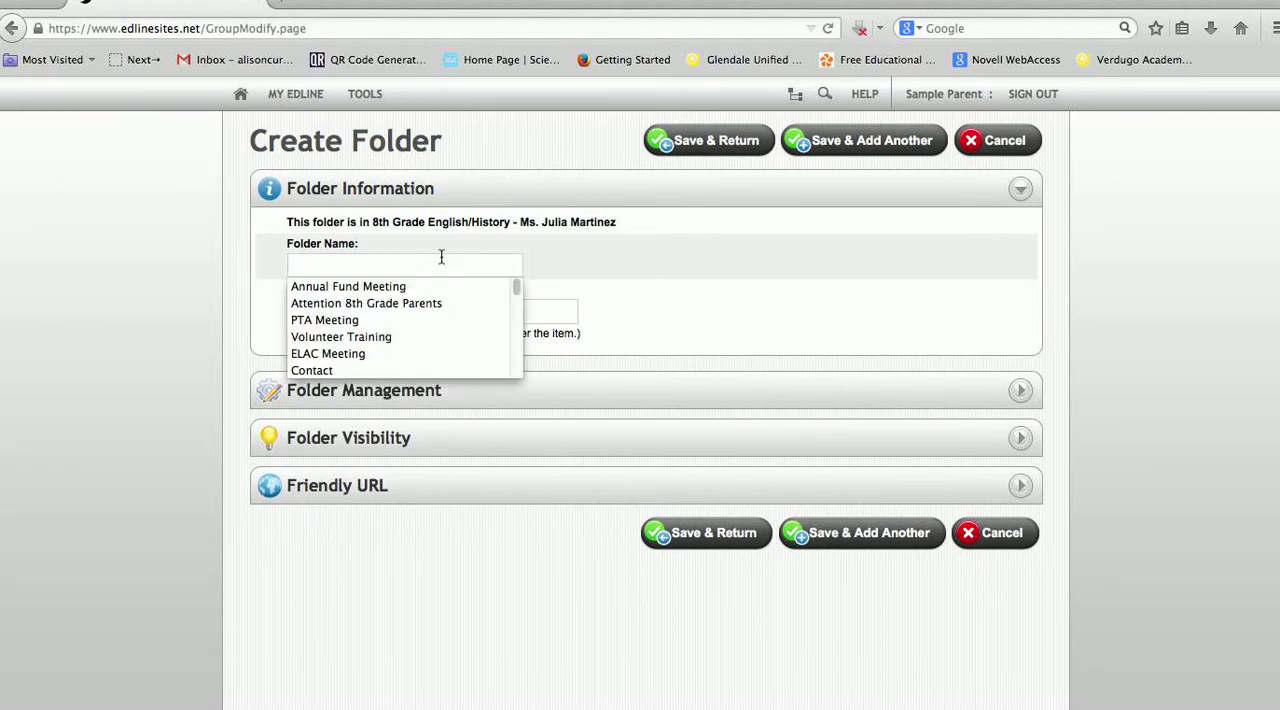
left_click(658, 248)
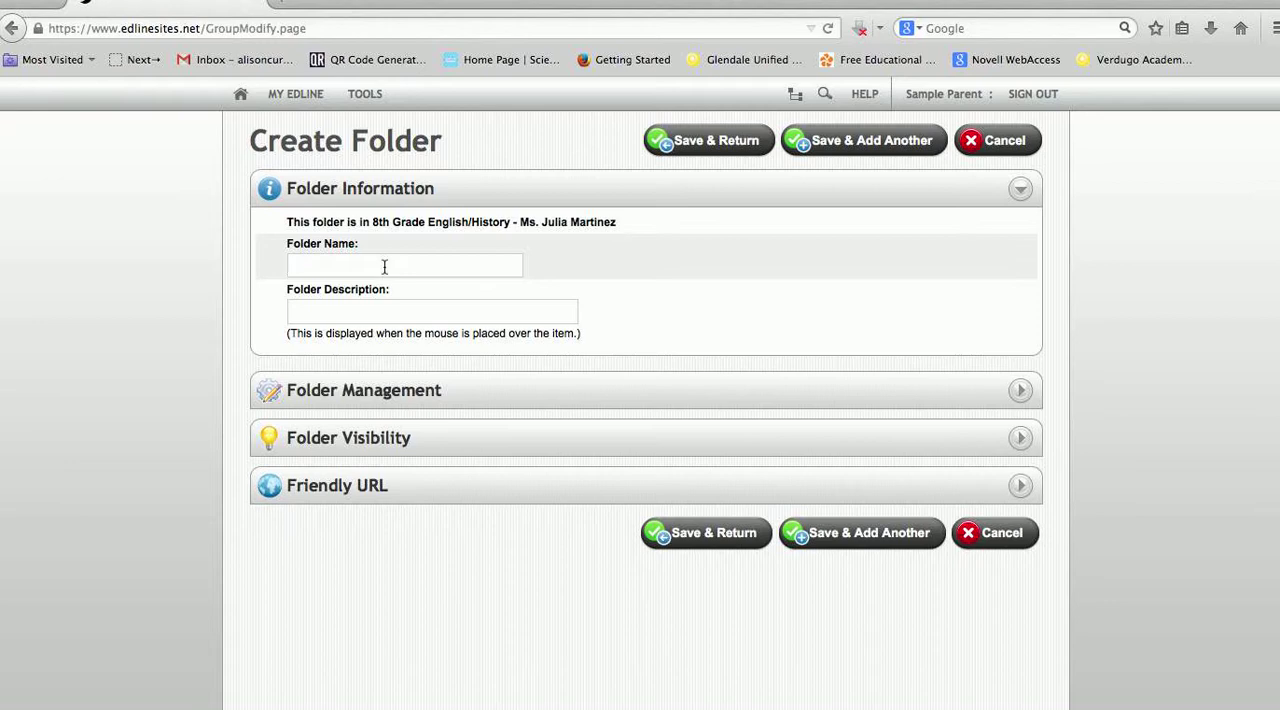
type("C")
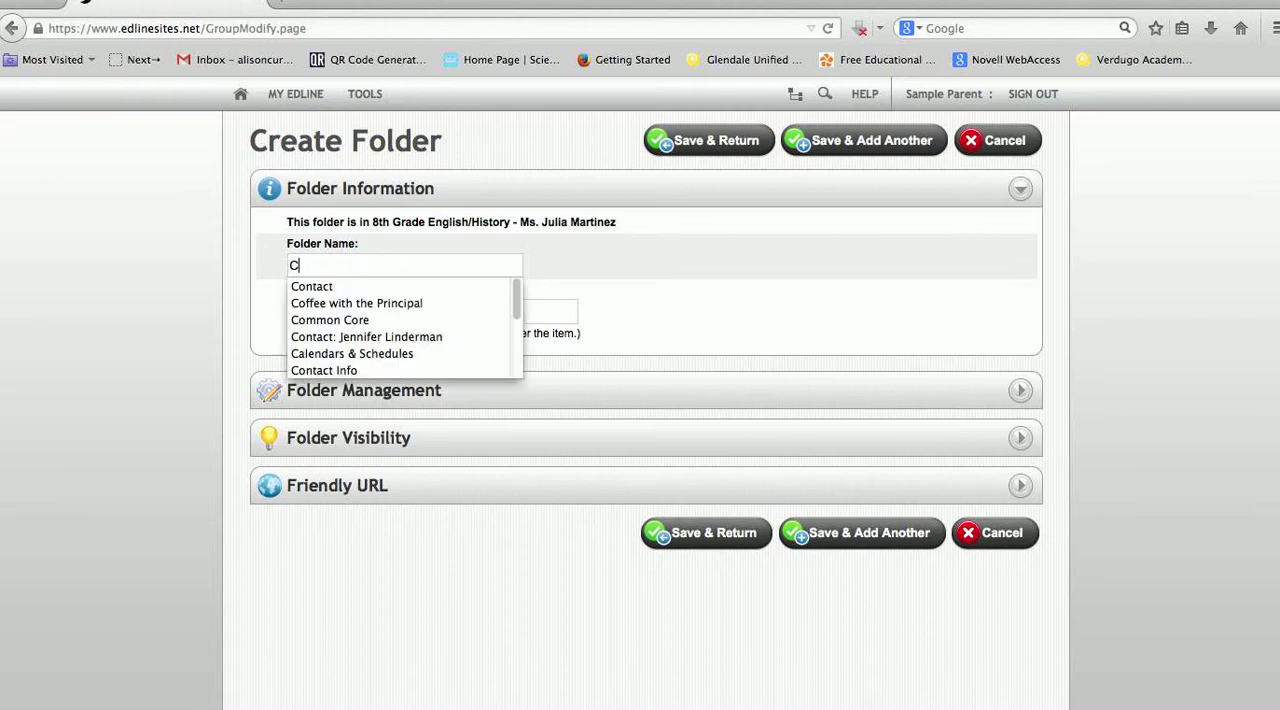
type("lassroom")
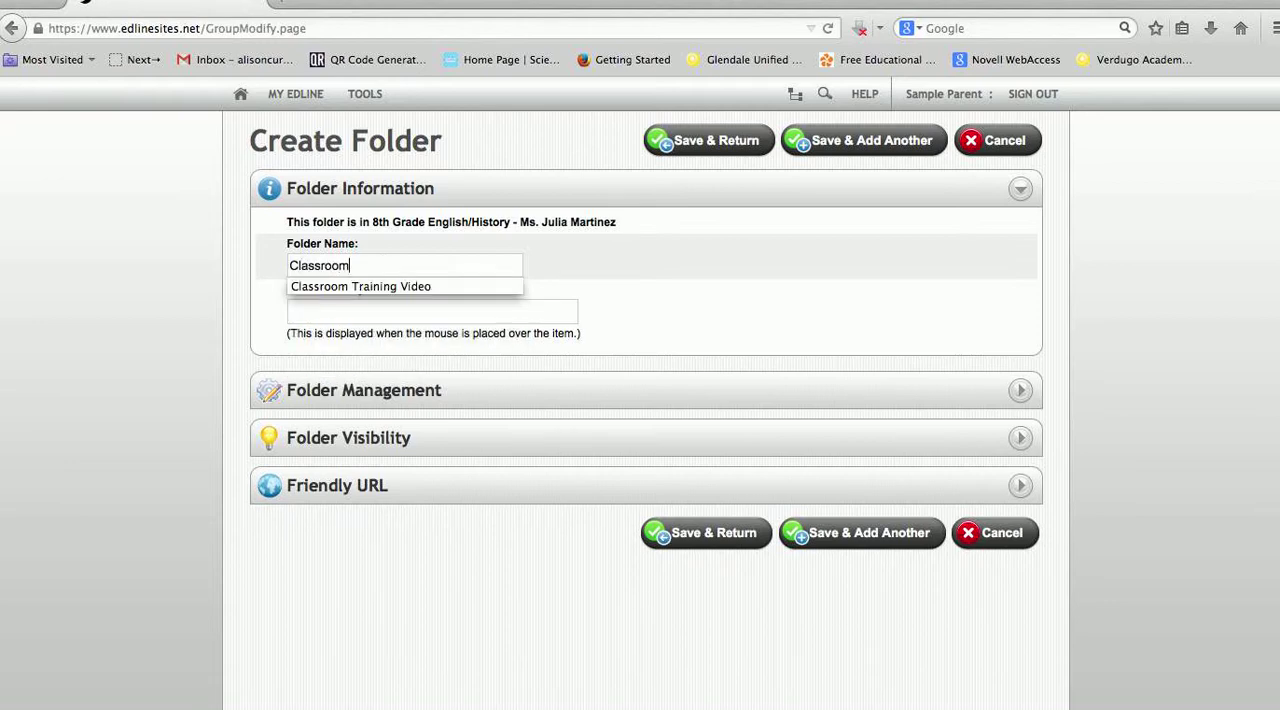
type(" Projects")
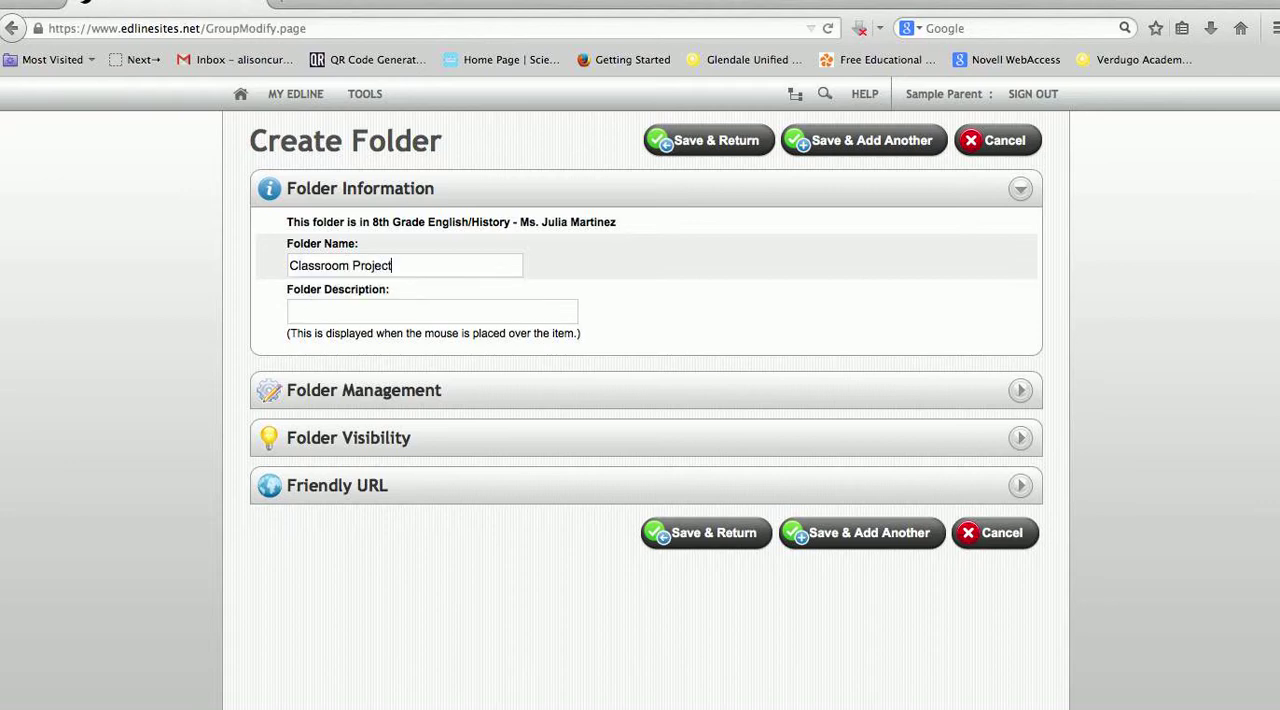
Examine the new folder's management and visibility options, and leave the visibility settings without changing them
left_click(512, 393)
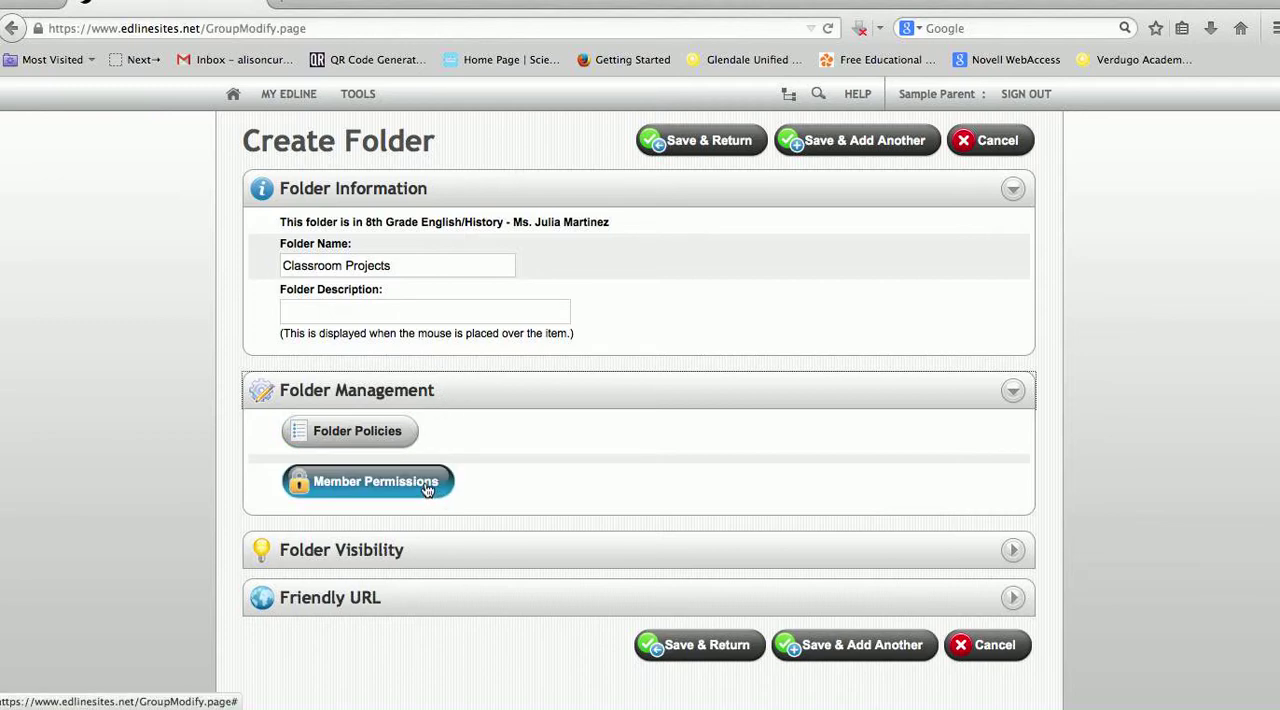
left_click(434, 550)
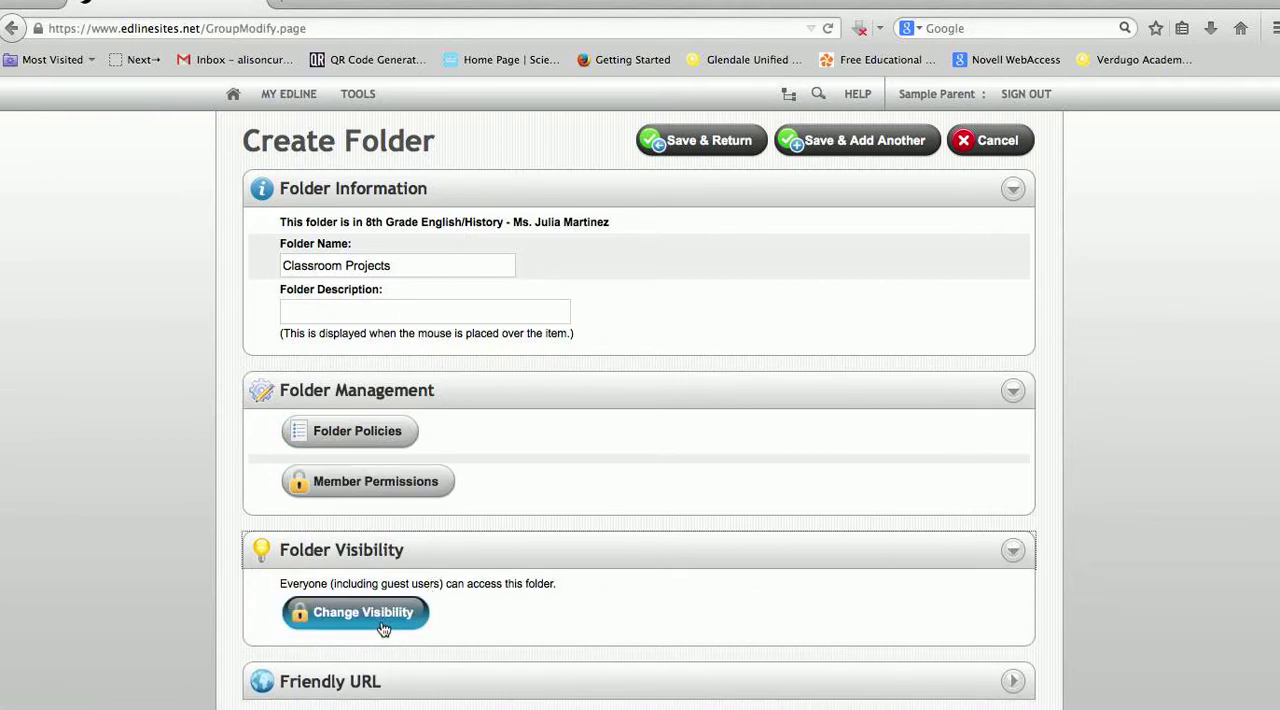
left_click(383, 628)
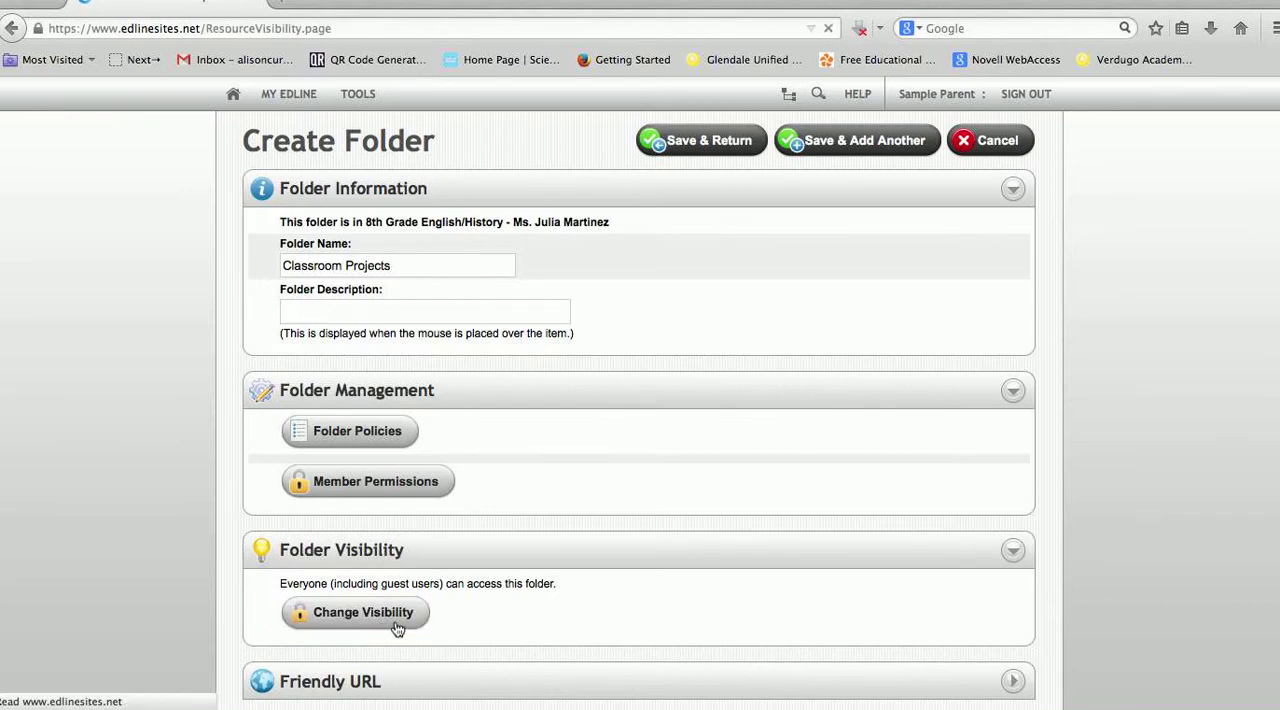
scroll(350, 620, "down", 2)
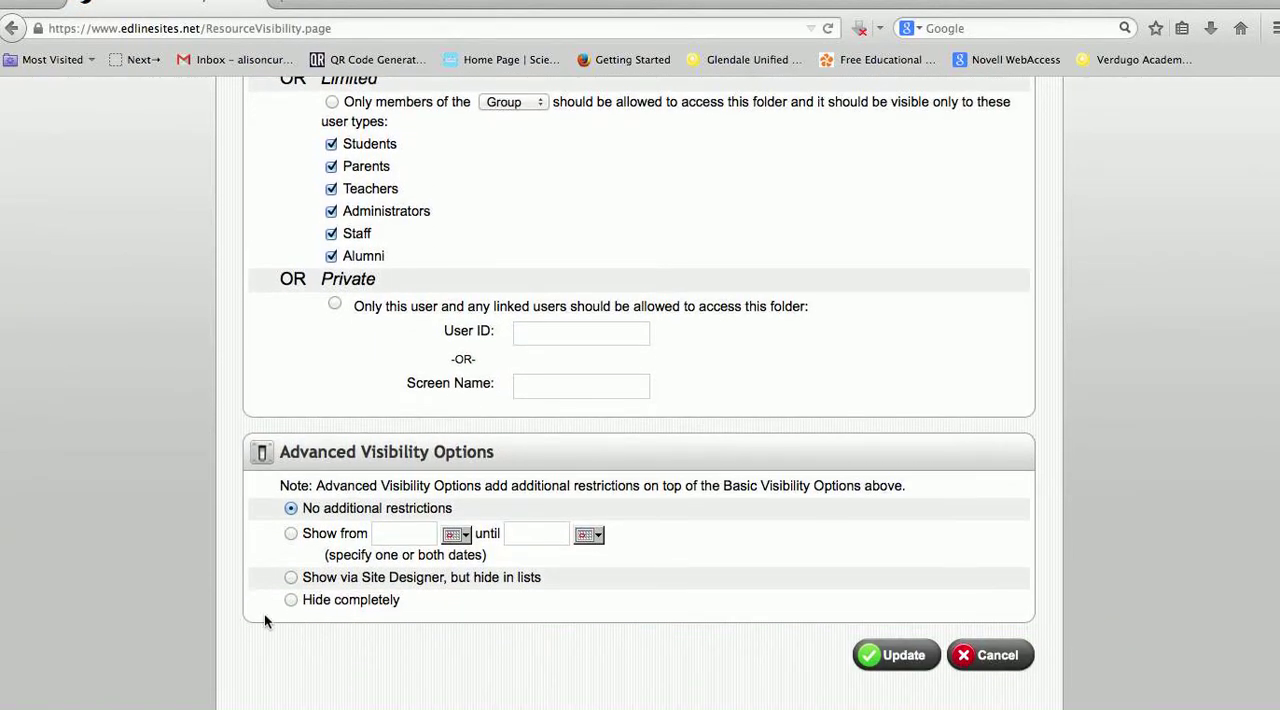
scroll(403, 607, "up", 3)
scroll(409, 573, "down", 3)
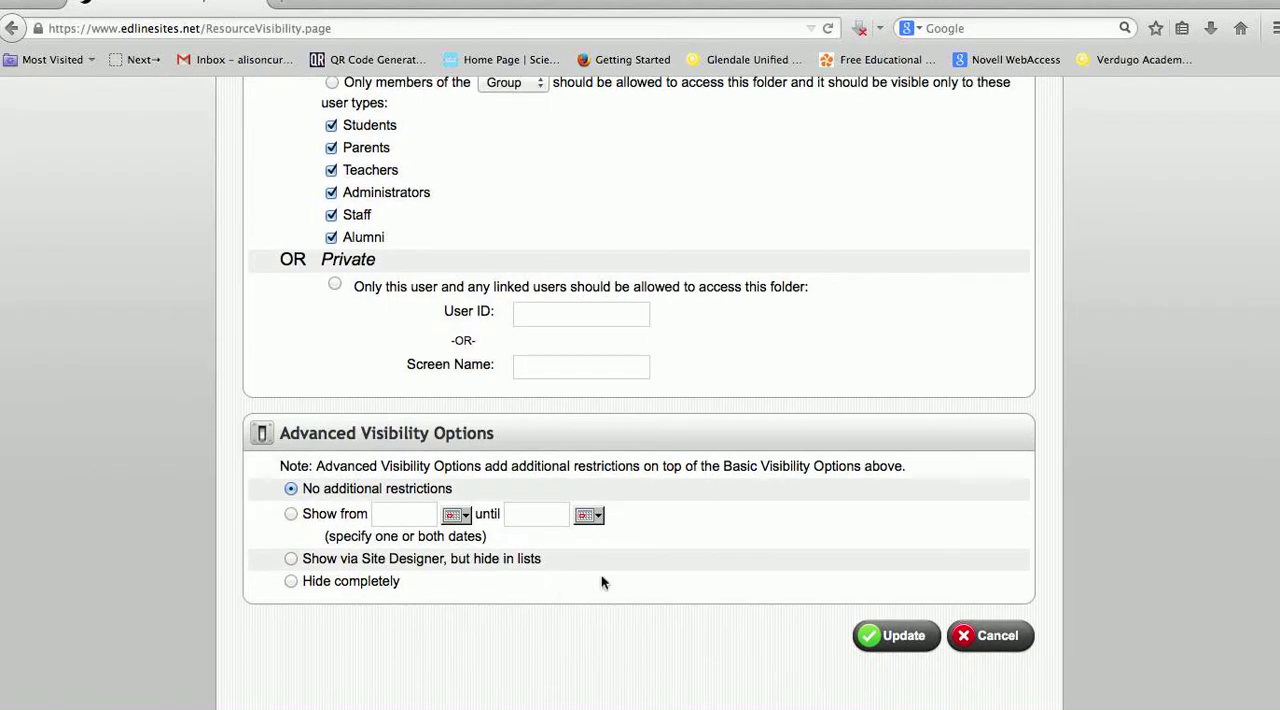
left_click(1020, 642)
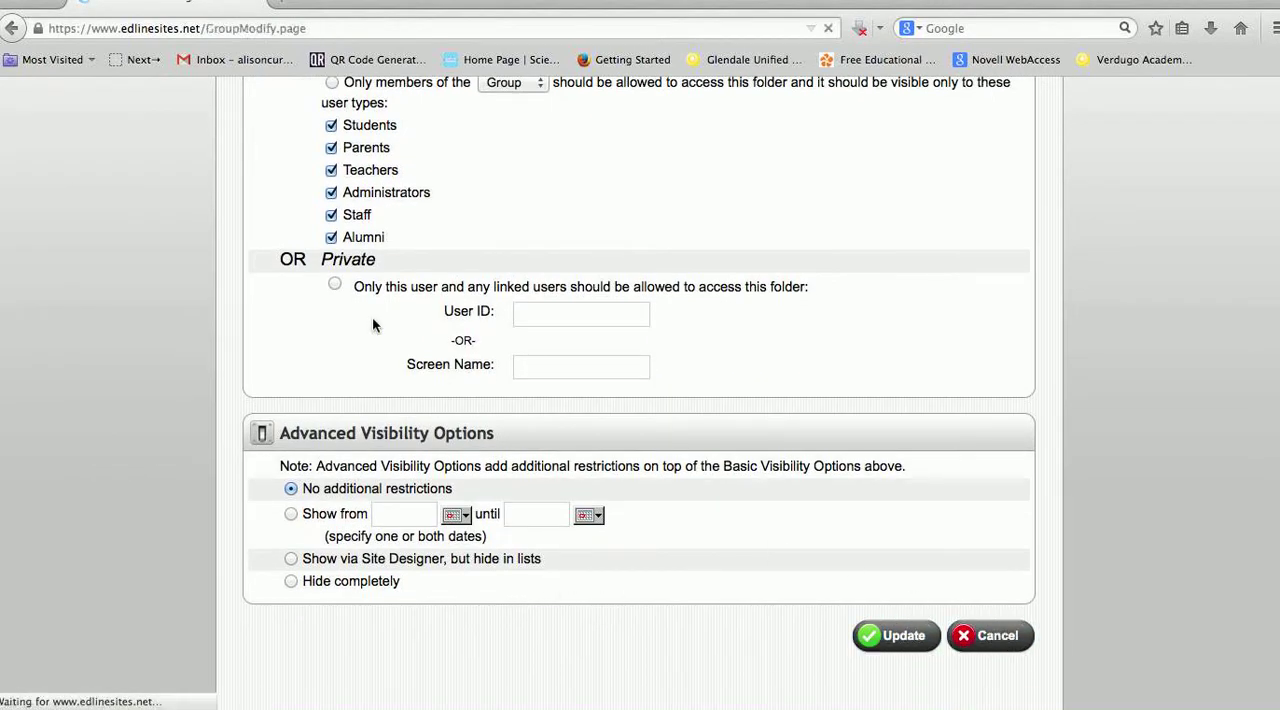
scroll(400, 370, "down", 1)
scroll(410, 387, "down", 2)
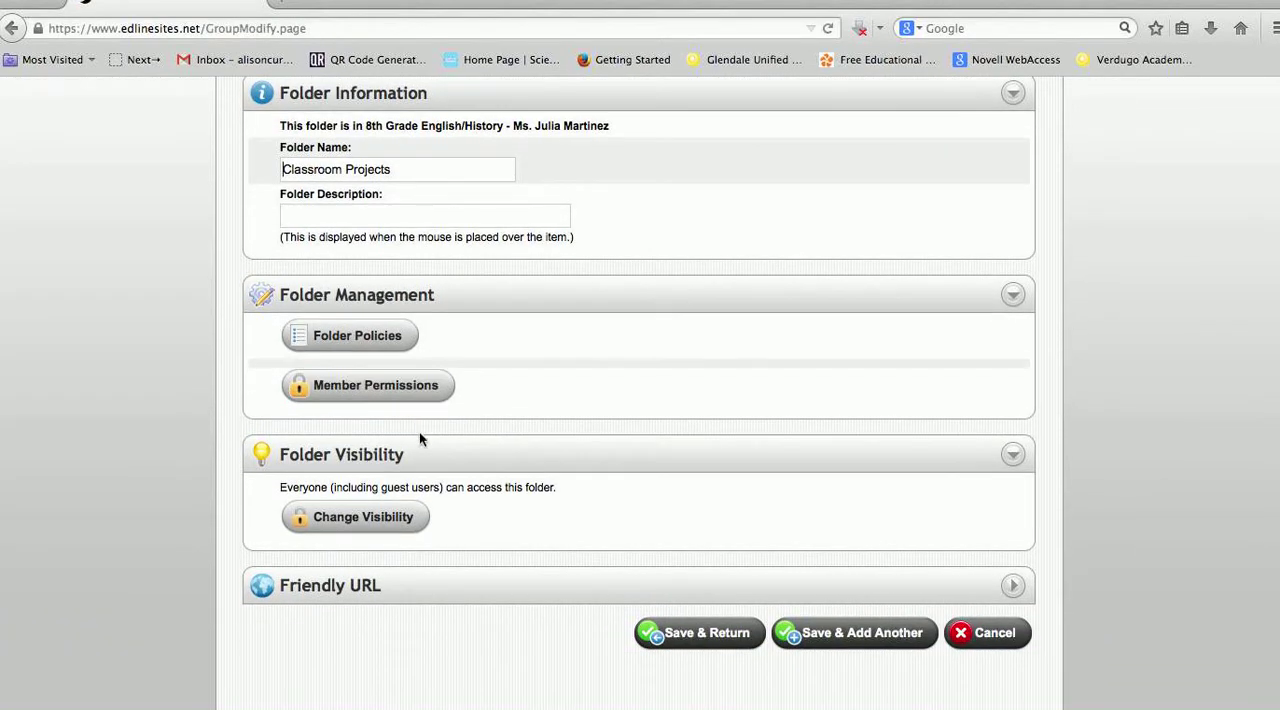
Show the Classroom Projects folder's friendly URL, save the folder, and return to the Contents list
left_click(300, 588)
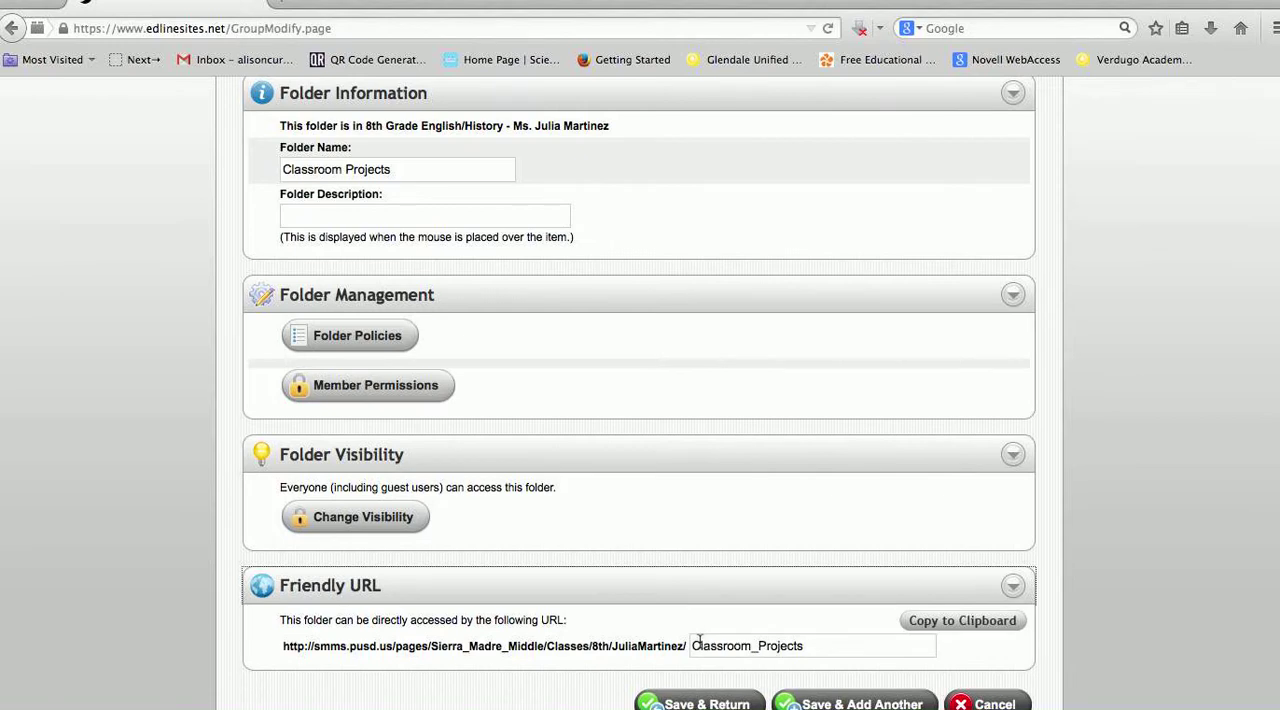
scroll(870, 625, "down", 1)
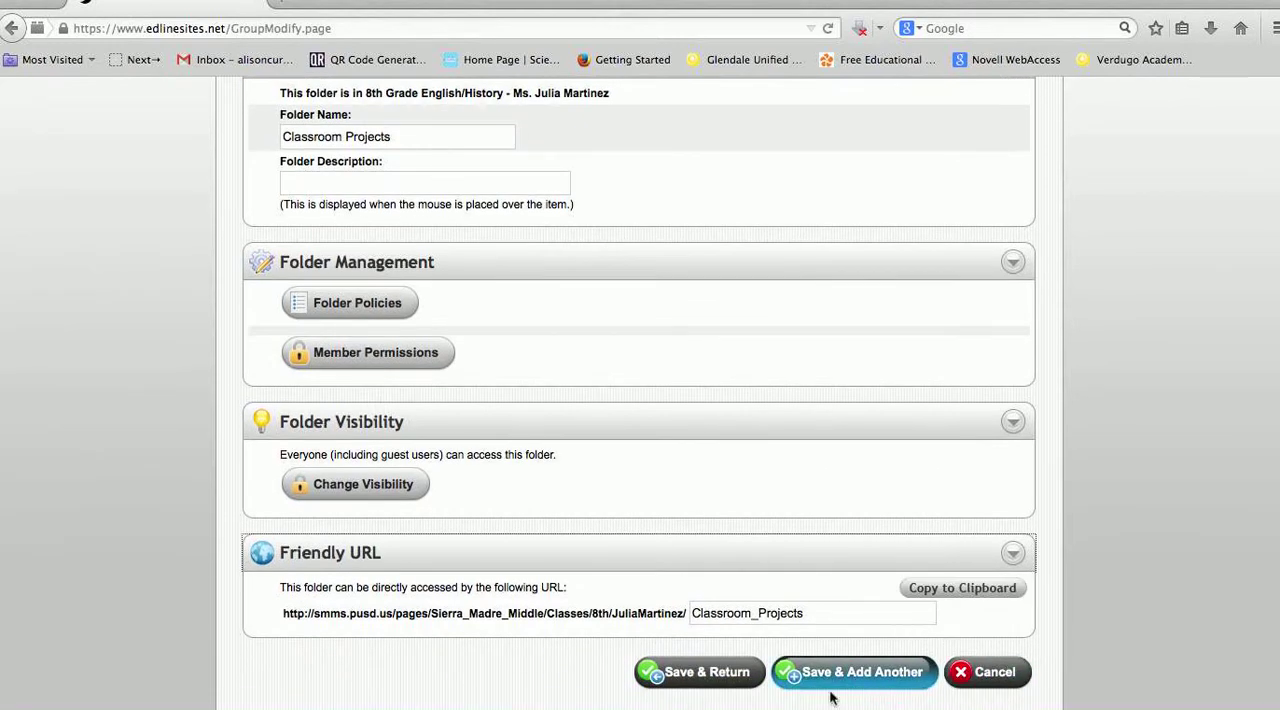
left_click(703, 678)
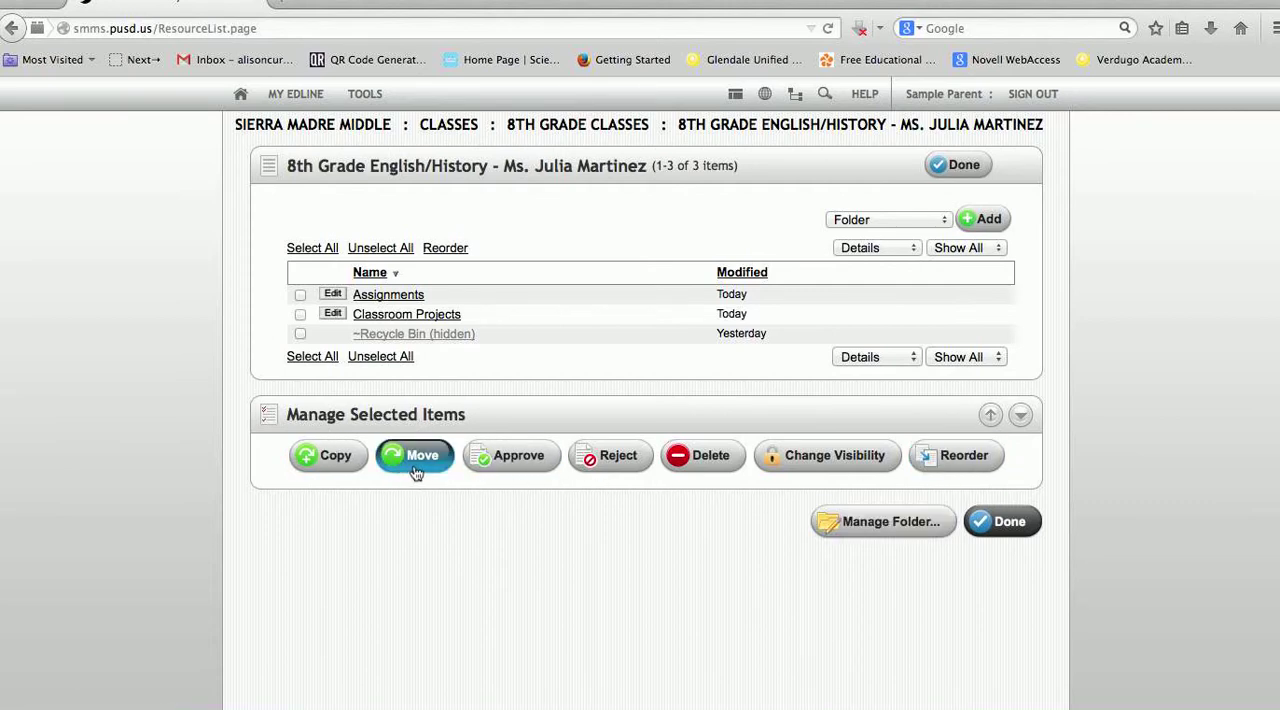
Examine the class group's management settings, leave them without changes, and return to the class page
left_click(883, 538)
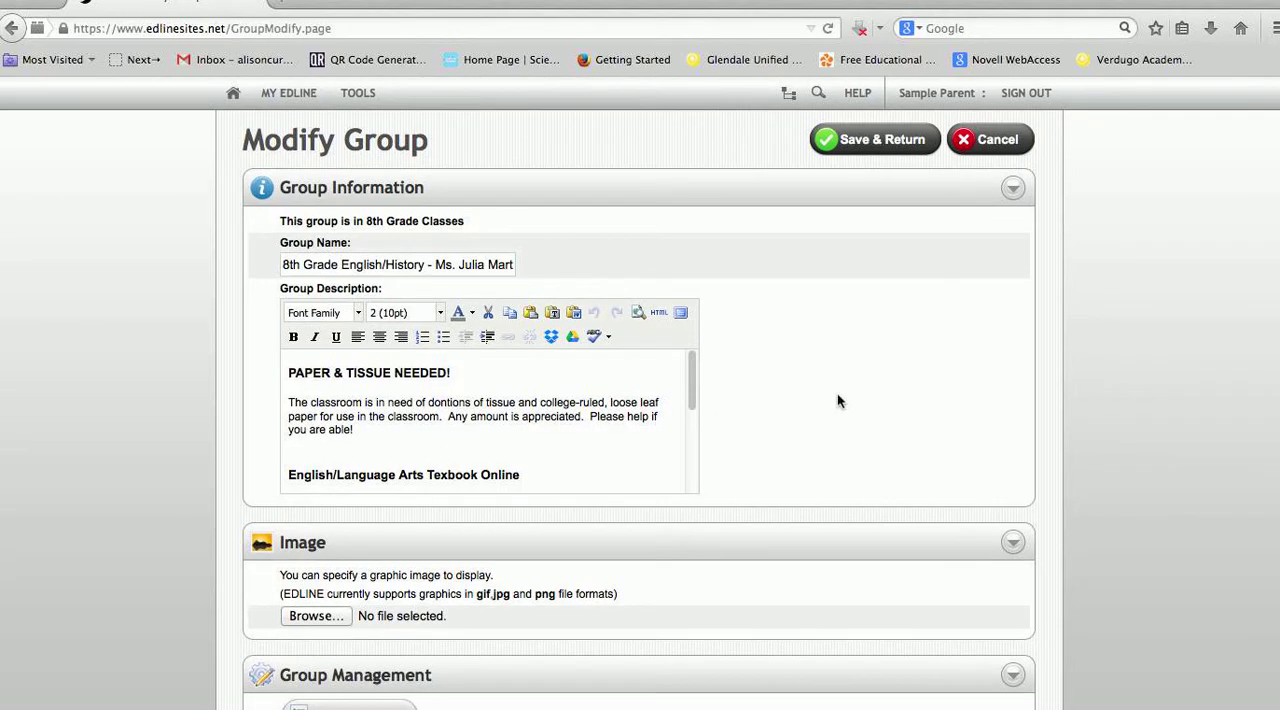
scroll(838, 400, "down", 1)
left_click(985, 114)
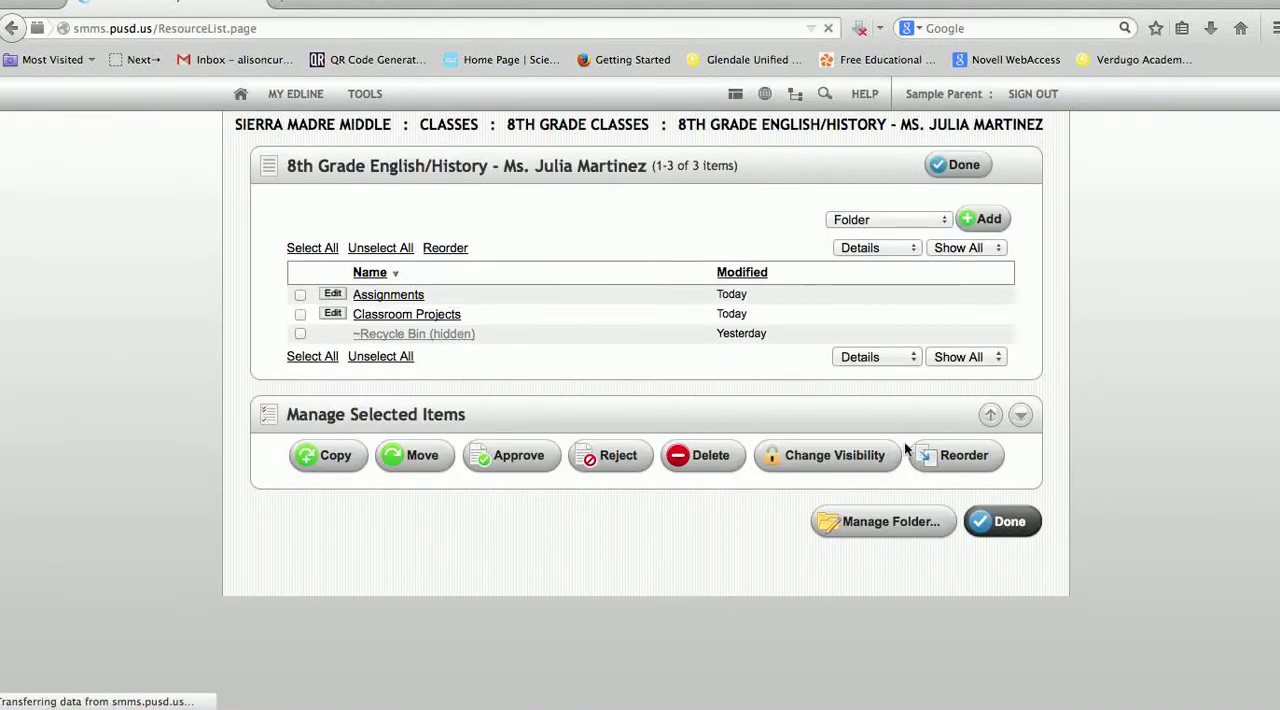
left_click(1001, 521)
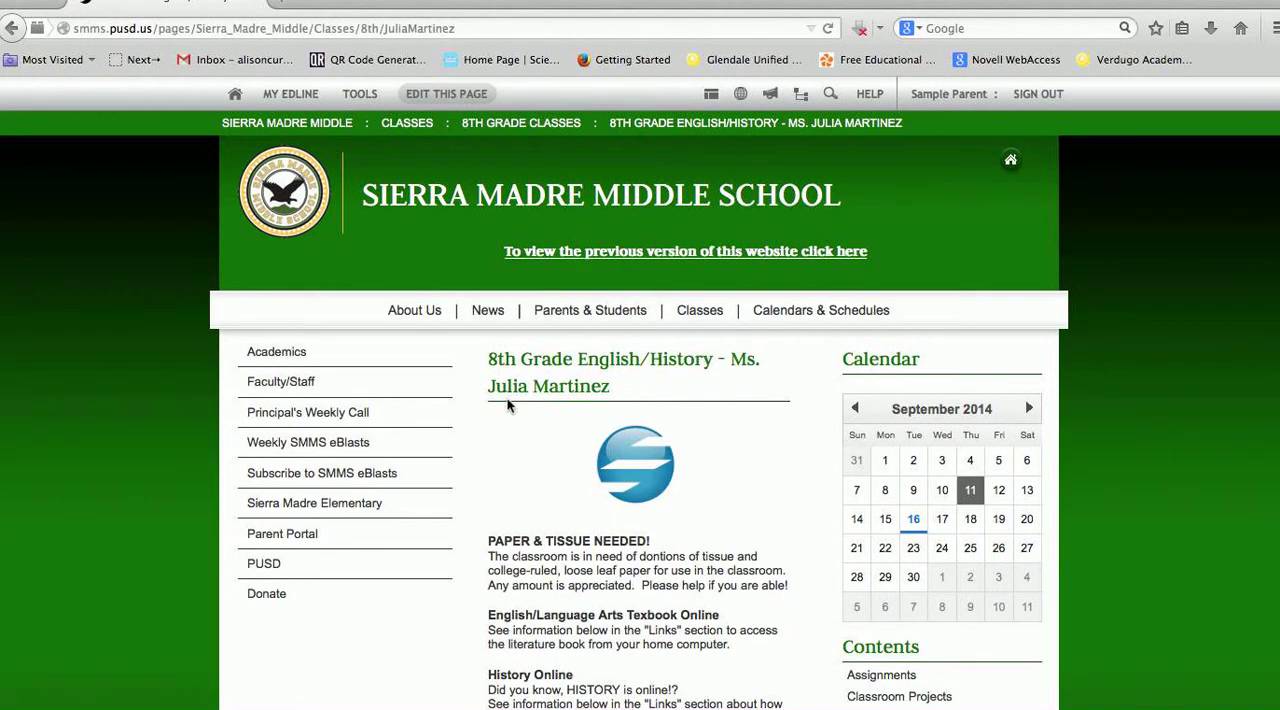
Edit the class page directly, select its whole description text, save the description as it is, and finish editing
scroll(508, 403, "down", 3)
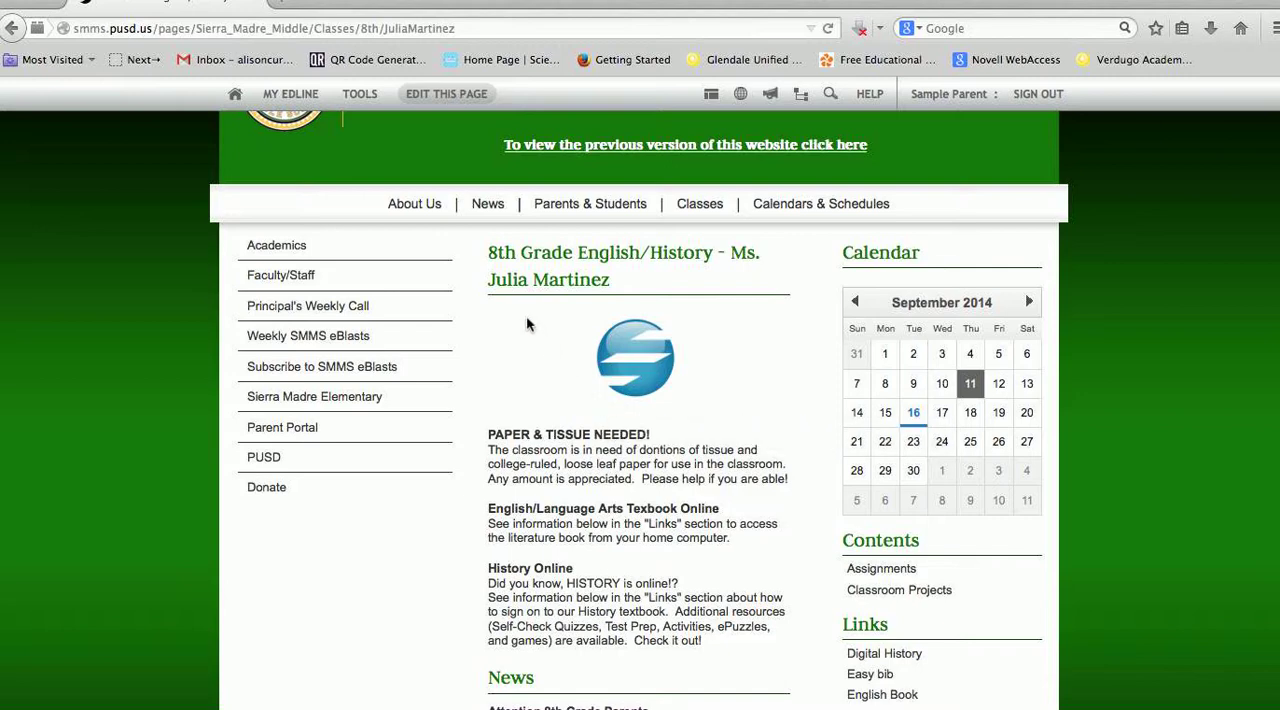
left_click(432, 100)
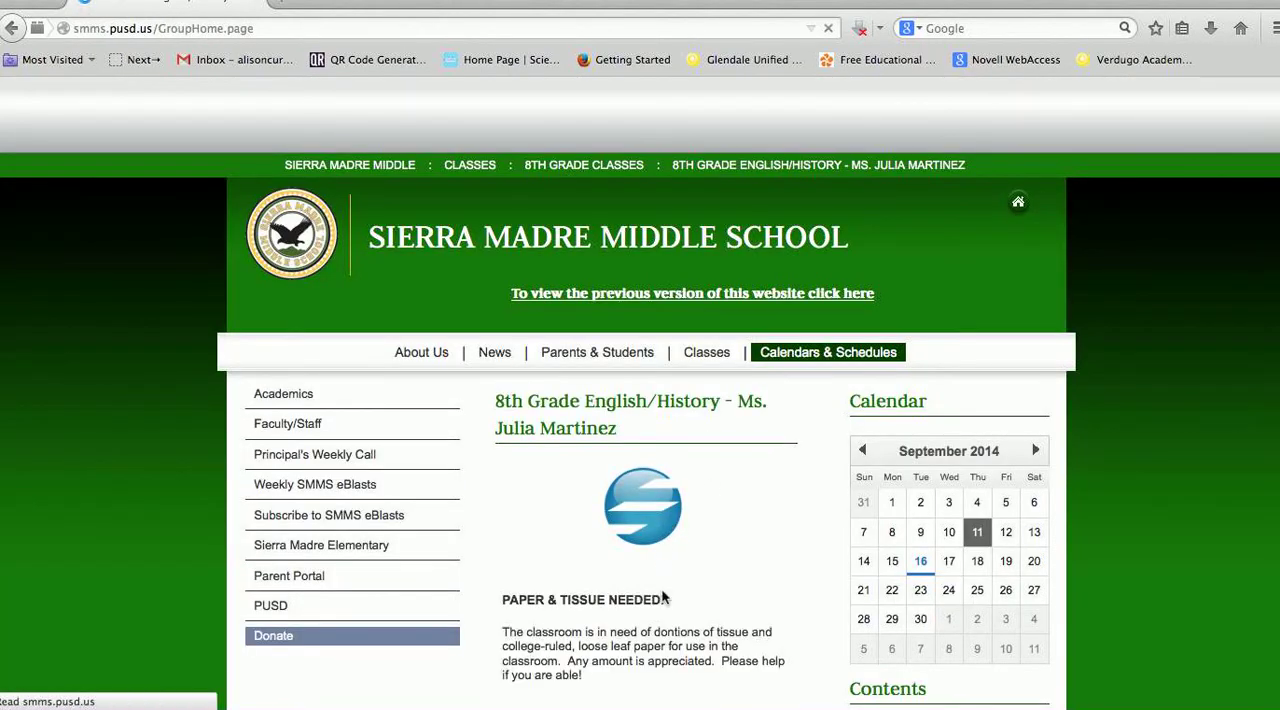
scroll(592, 630, "down", 4)
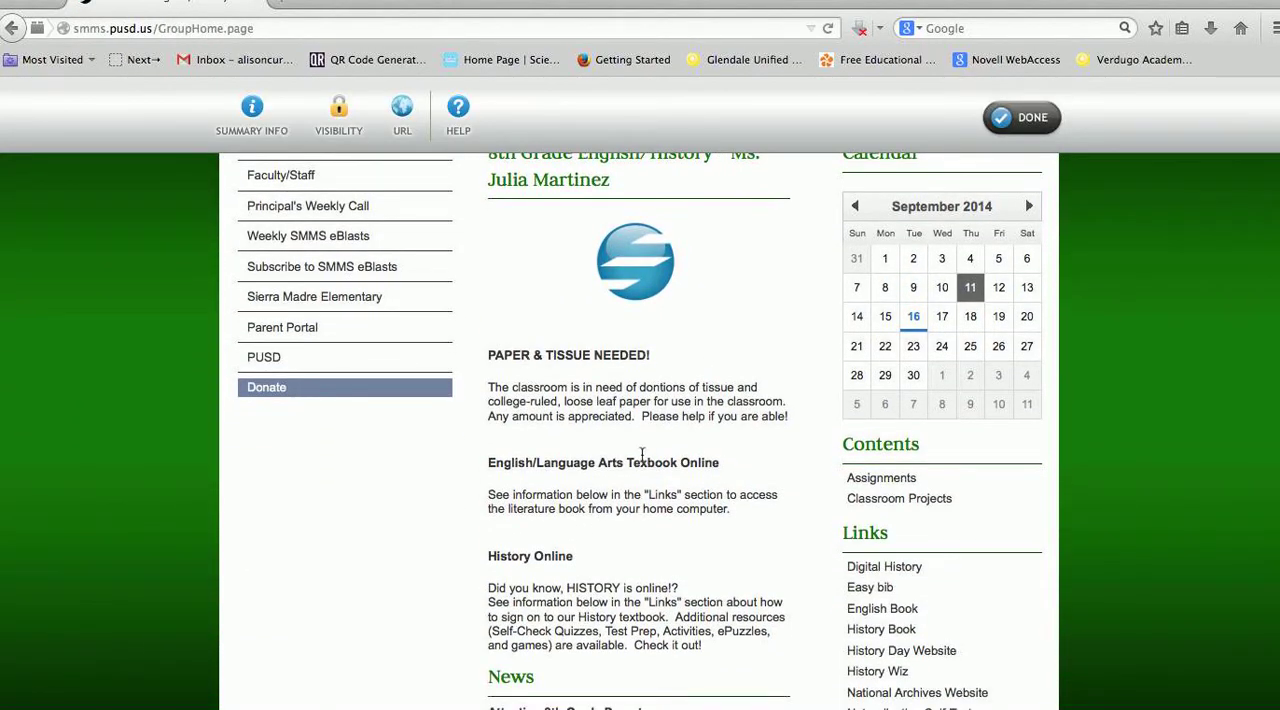
left_click(491, 355)
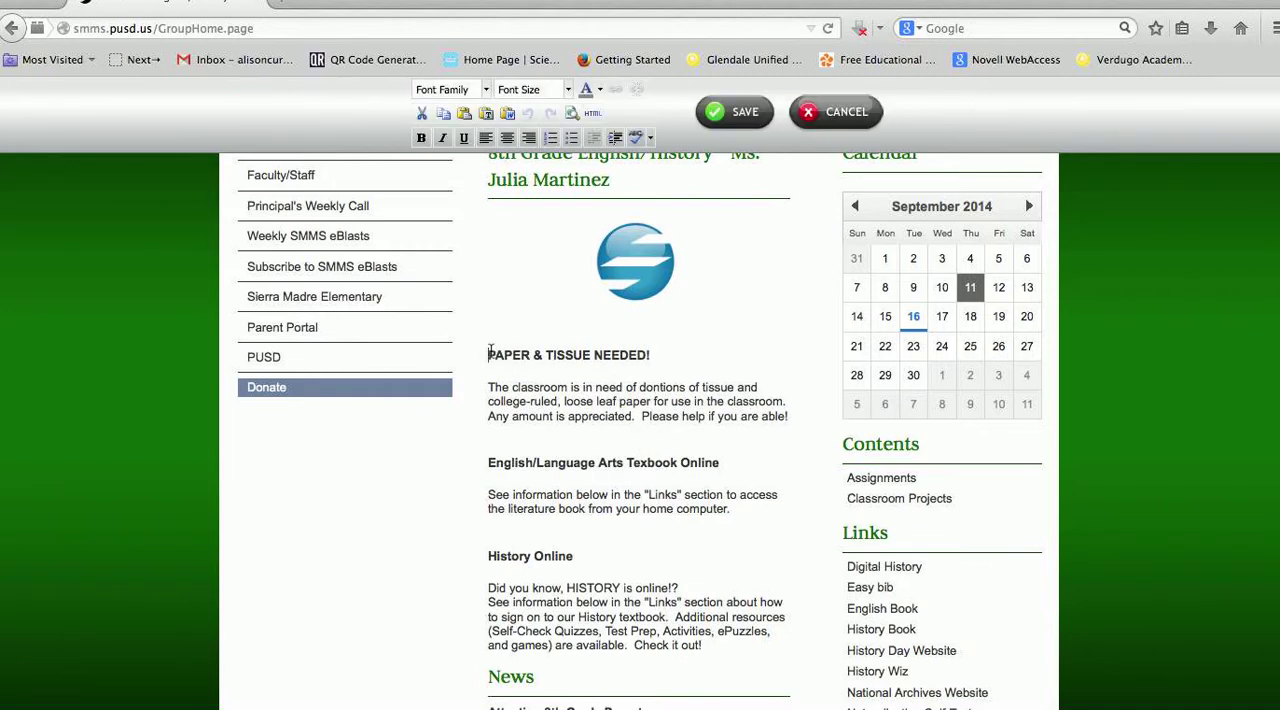
left_click_drag(490, 353, 779, 672)
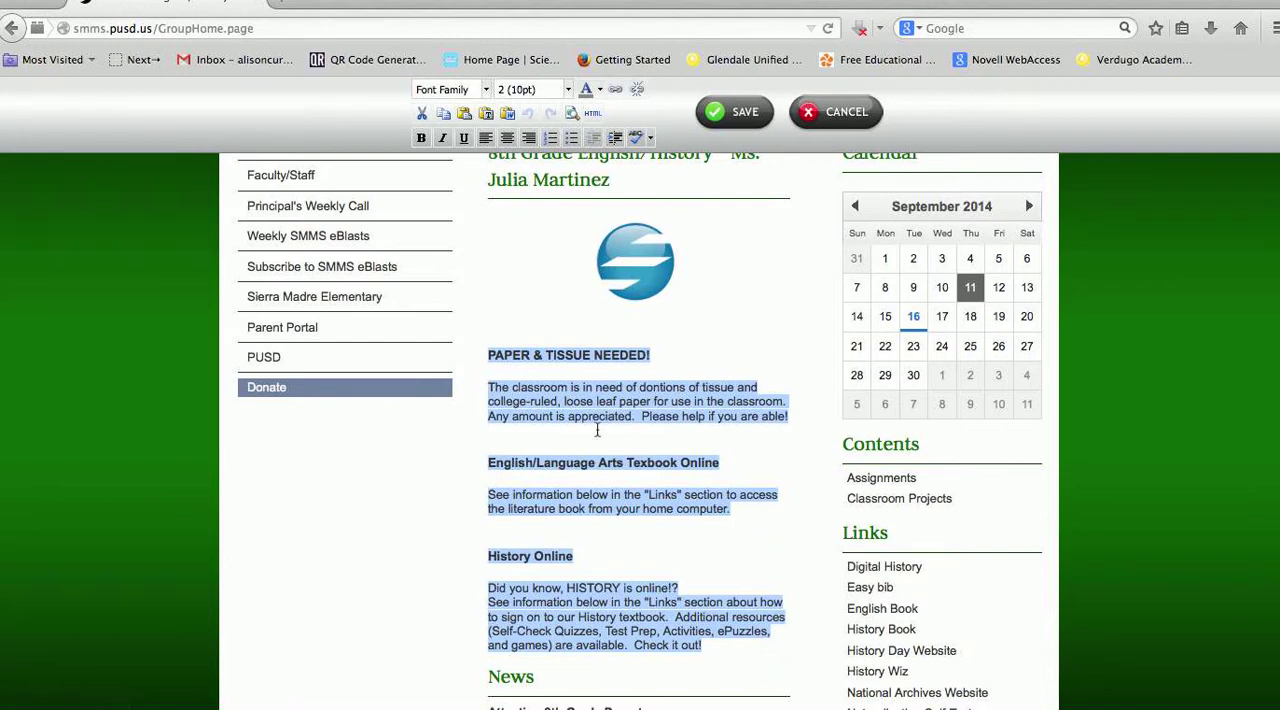
left_click(597, 430)
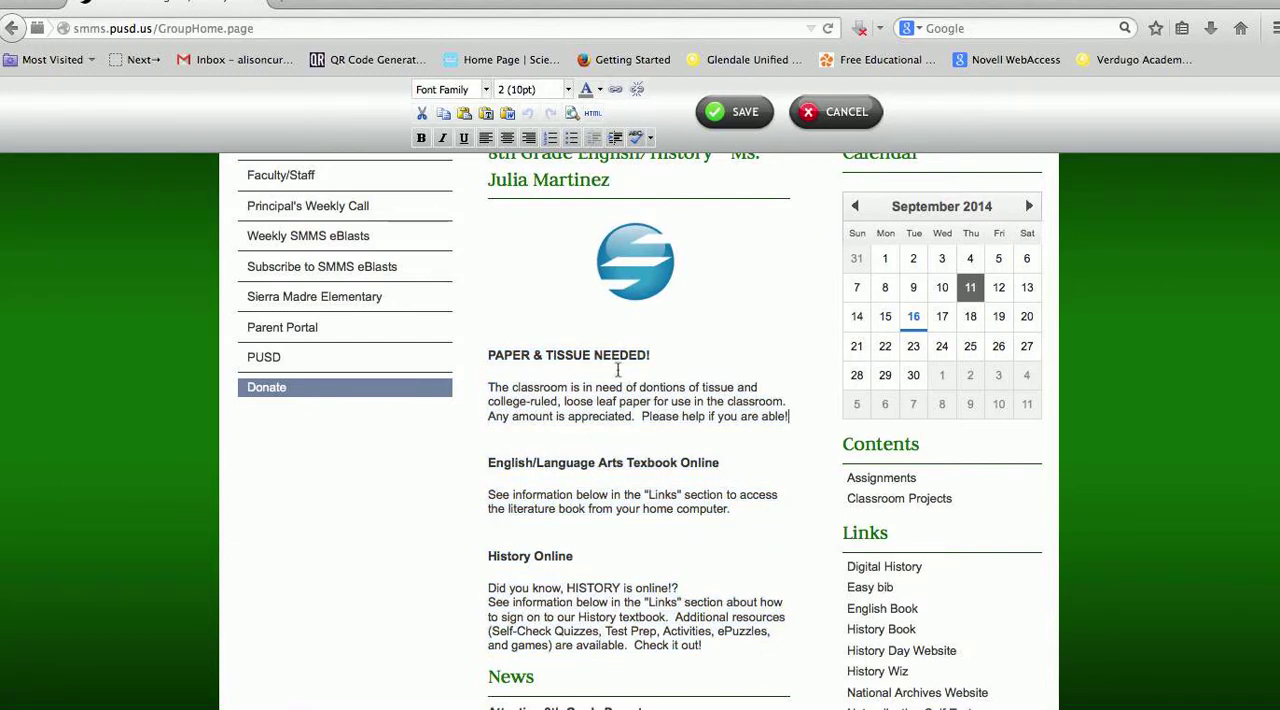
left_click(721, 117)
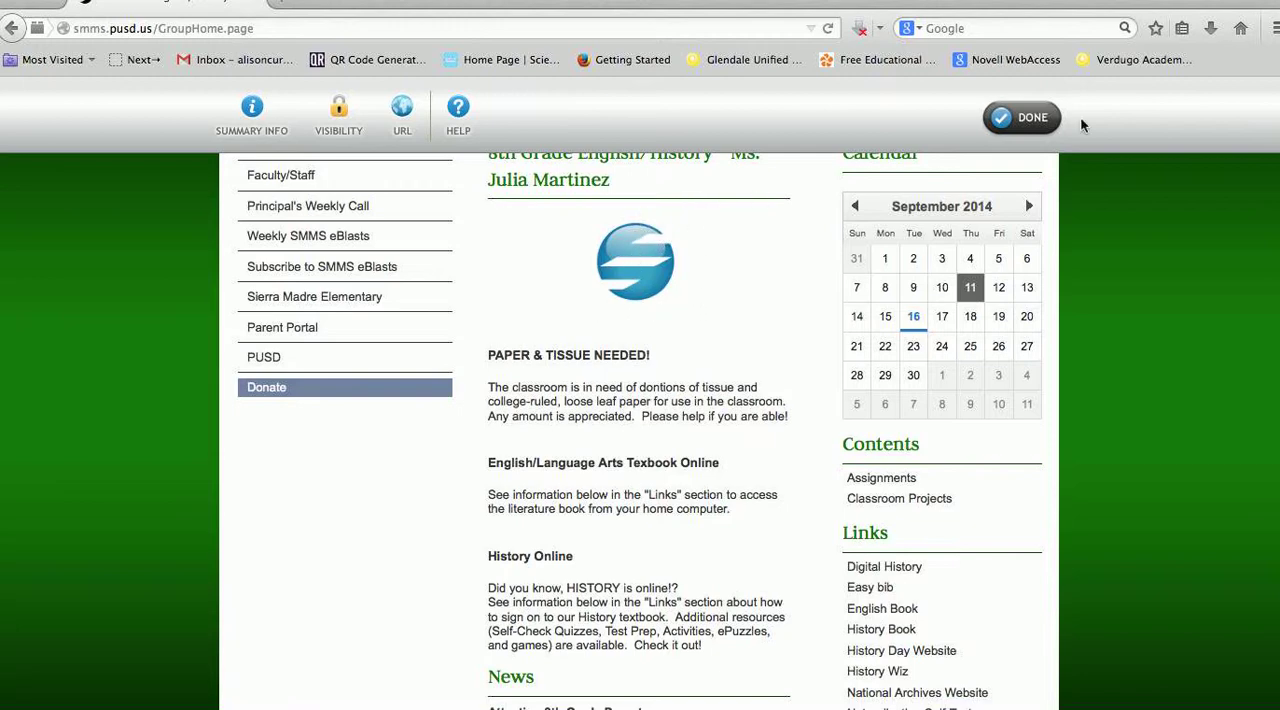
left_click(1025, 117)
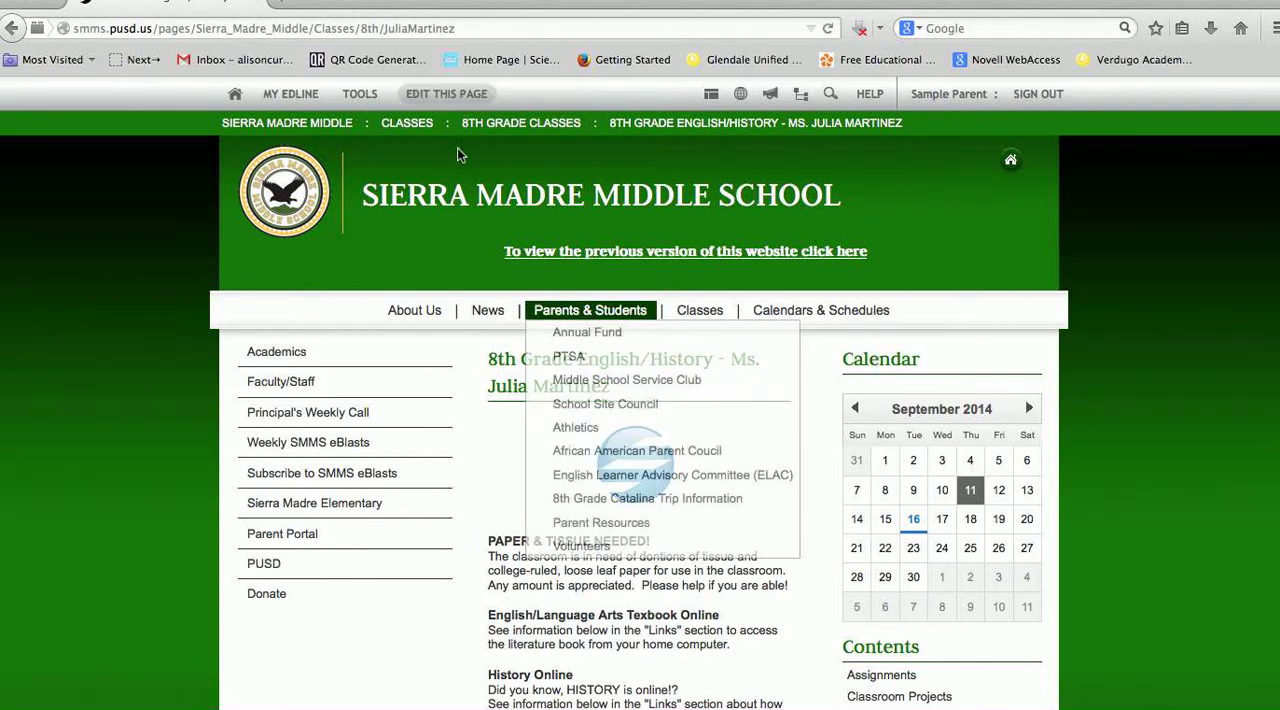
Reopen the class page for editing and replace the image above its description with Science Olympiad.jpg from the Desktop
left_click(455, 101)
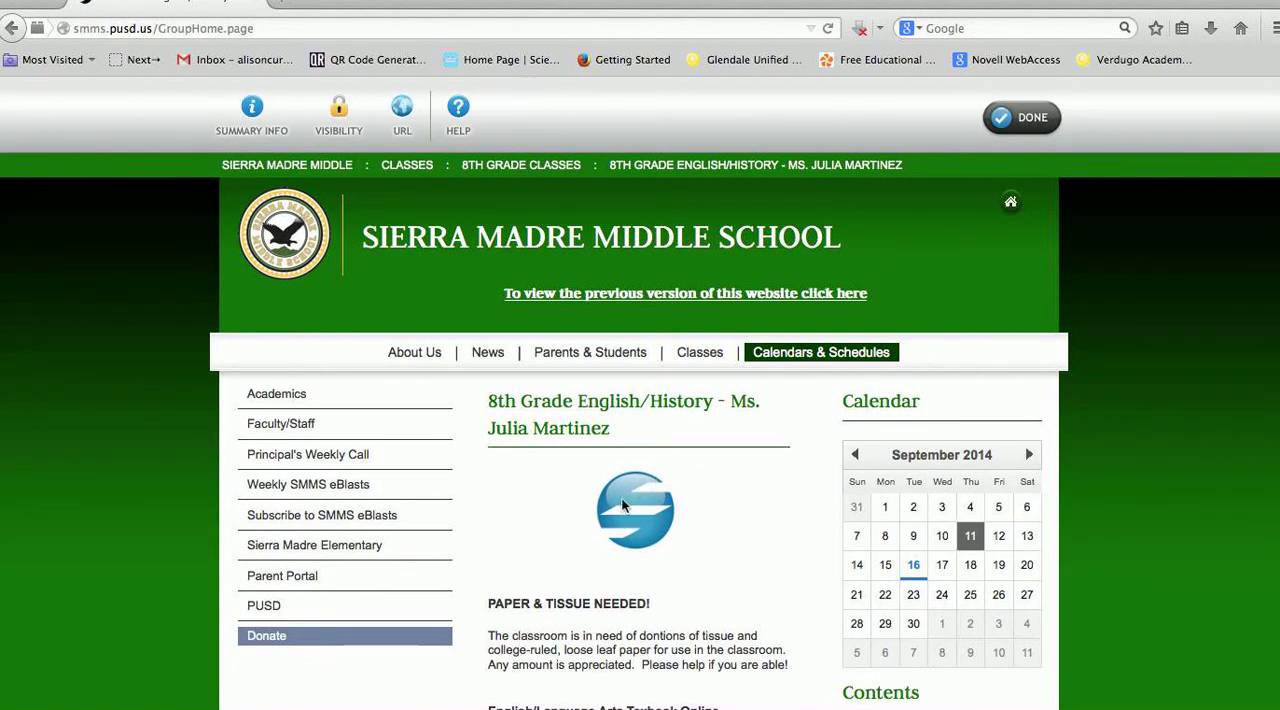
left_click_drag(636, 609, 636, 613)
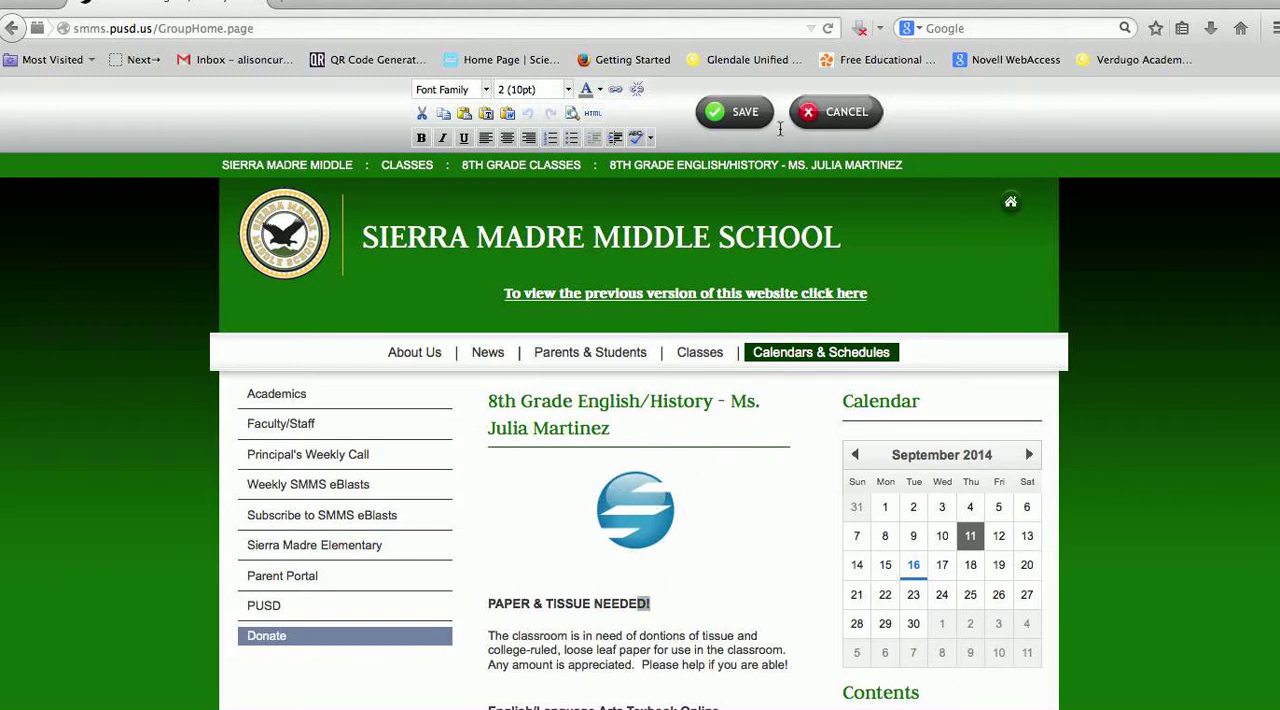
left_click(834, 113)
mouse_move(667, 536)
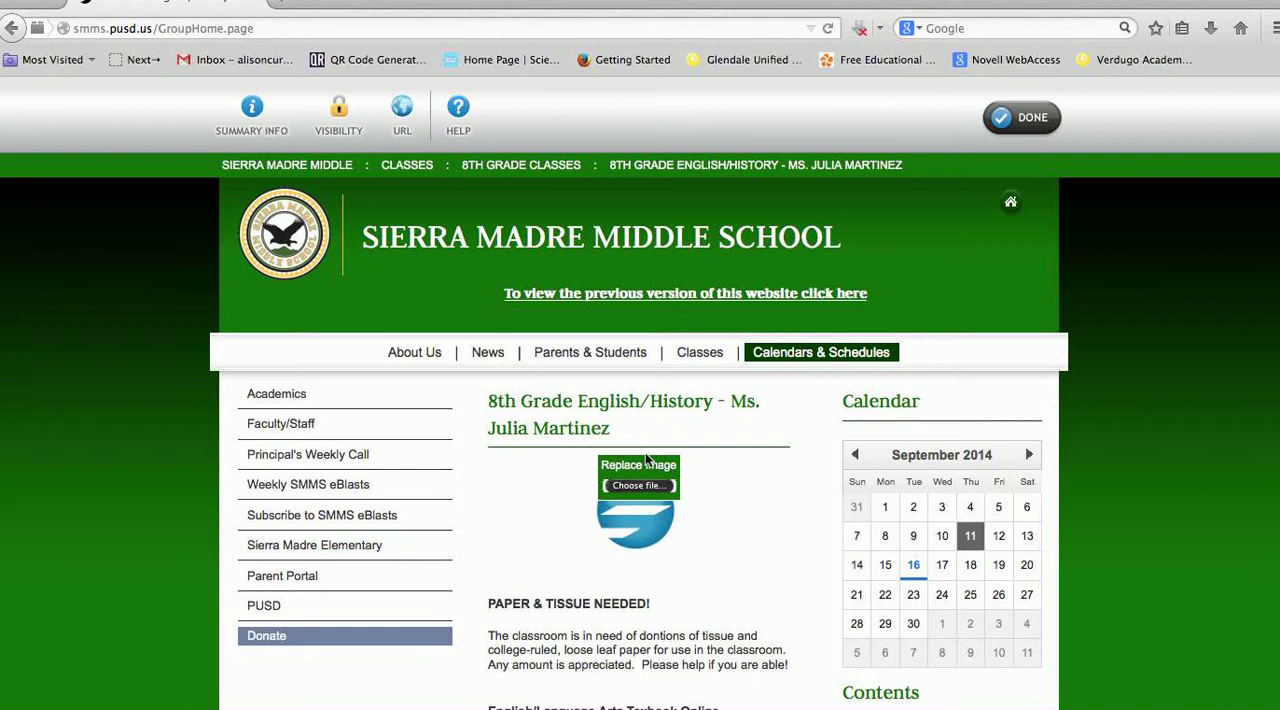
left_click(634, 487)
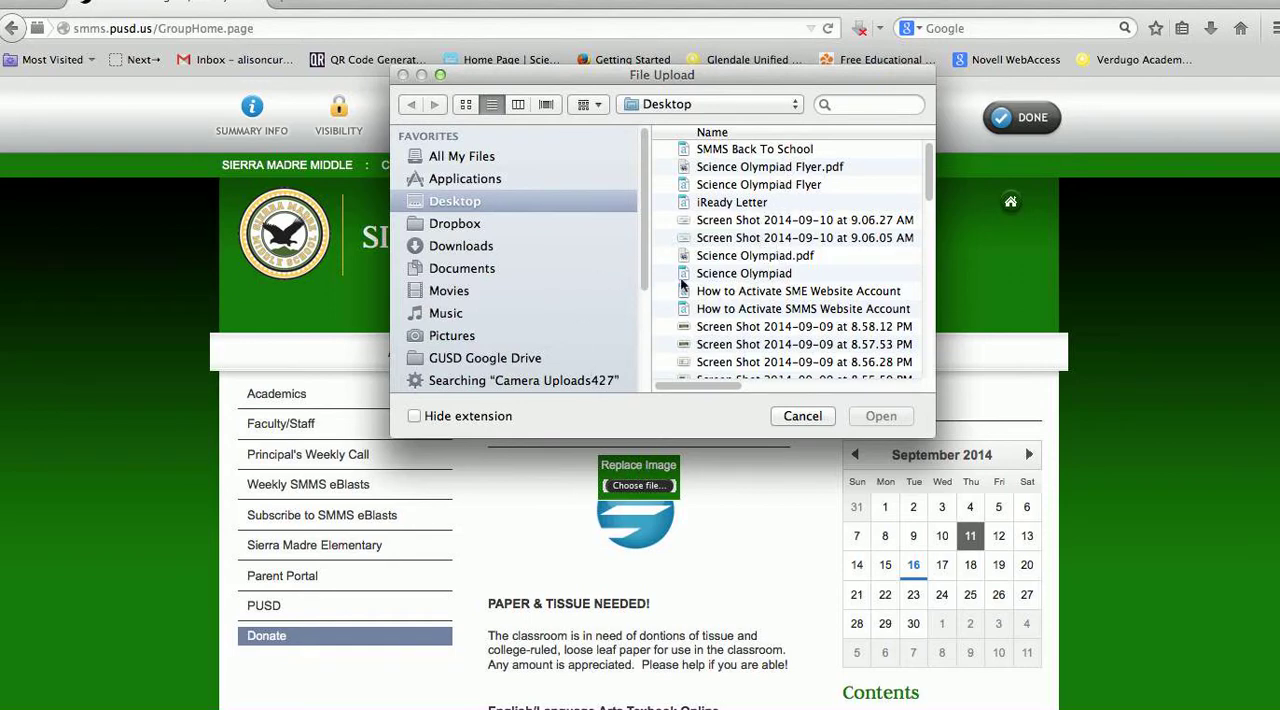
scroll(760, 275, "down", 5)
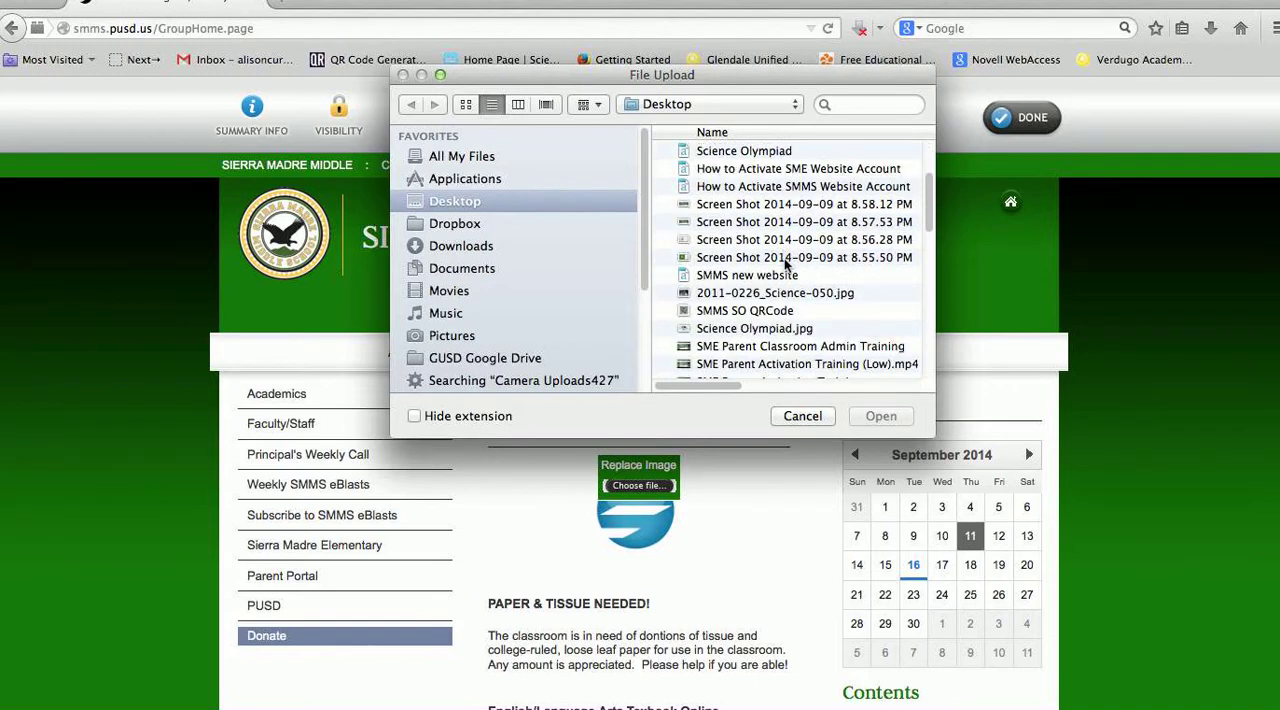
left_click(760, 330)
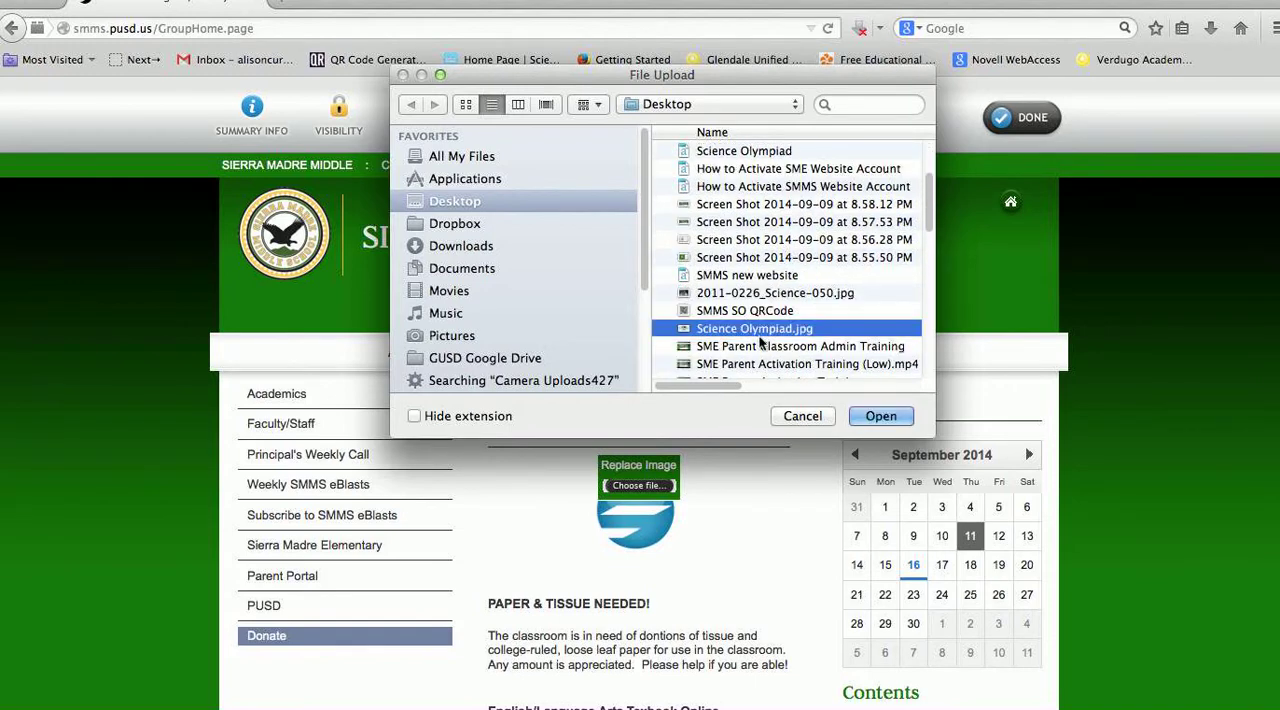
left_click(876, 416)
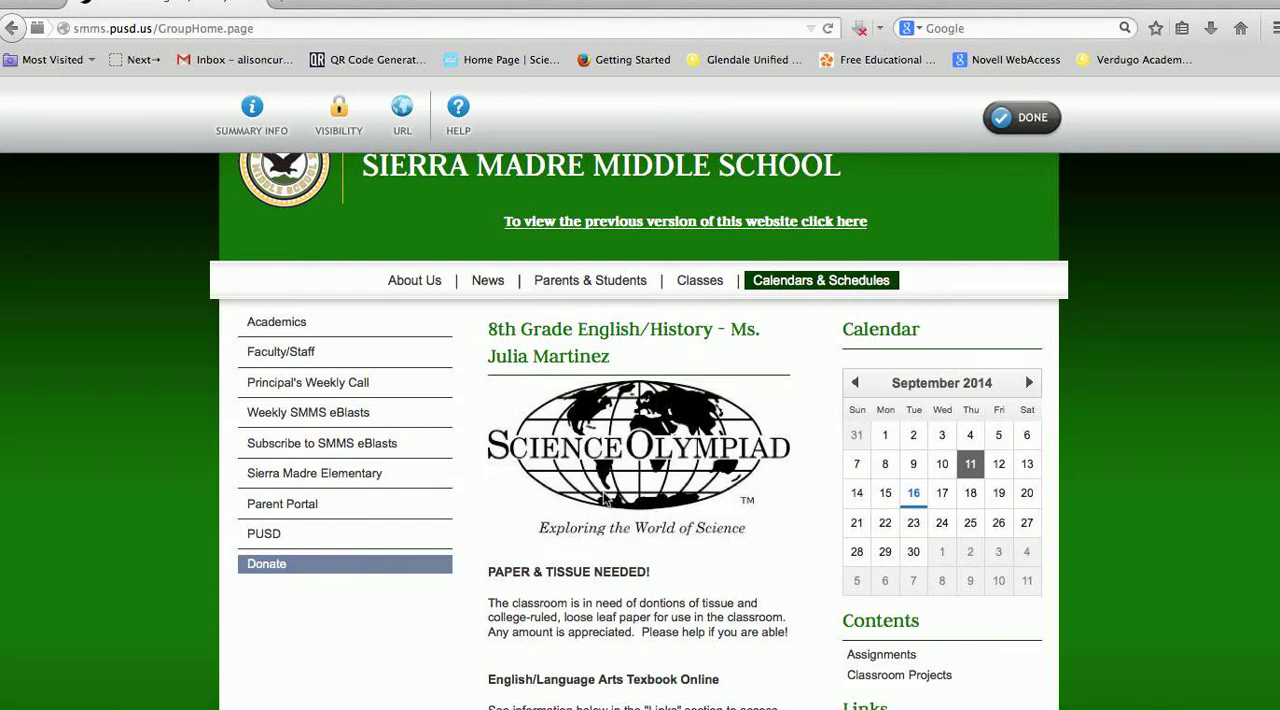
Reopen the image replacement chooser, leave it without picking a file, and finish editing the class page
mouse_move(559, 514)
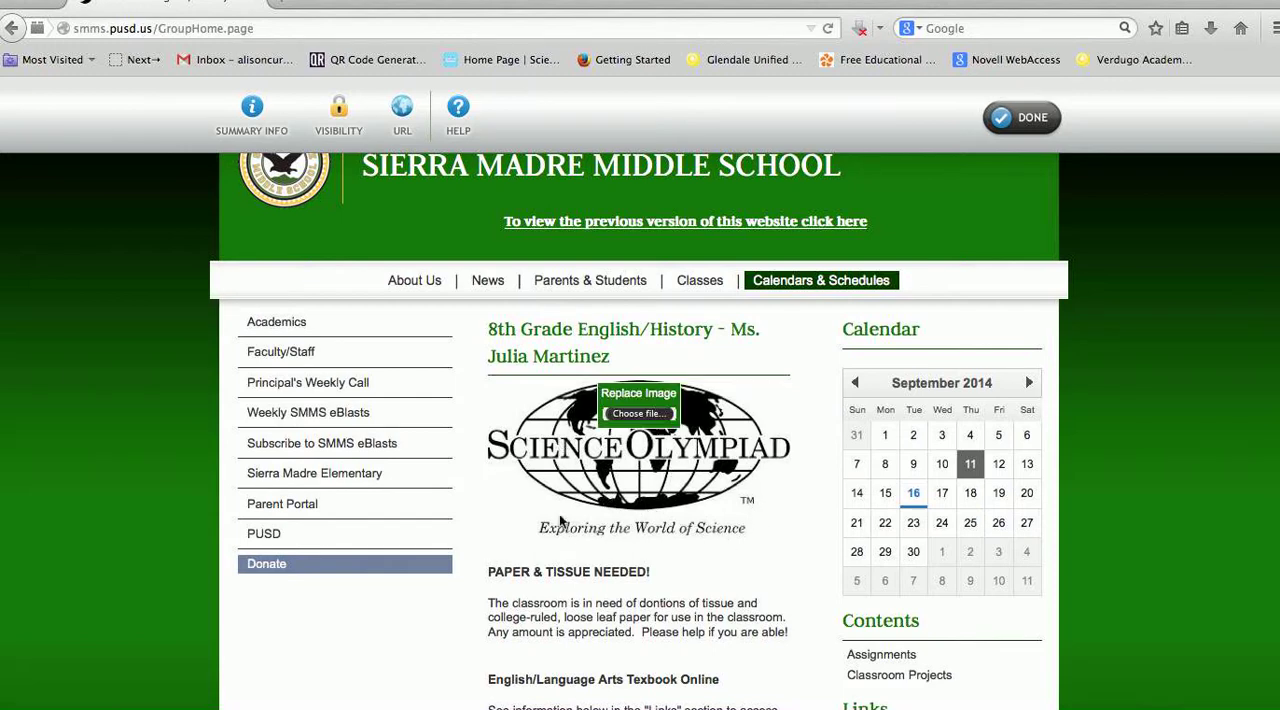
left_click(636, 420)
left_click(800, 424)
left_click(1028, 120)
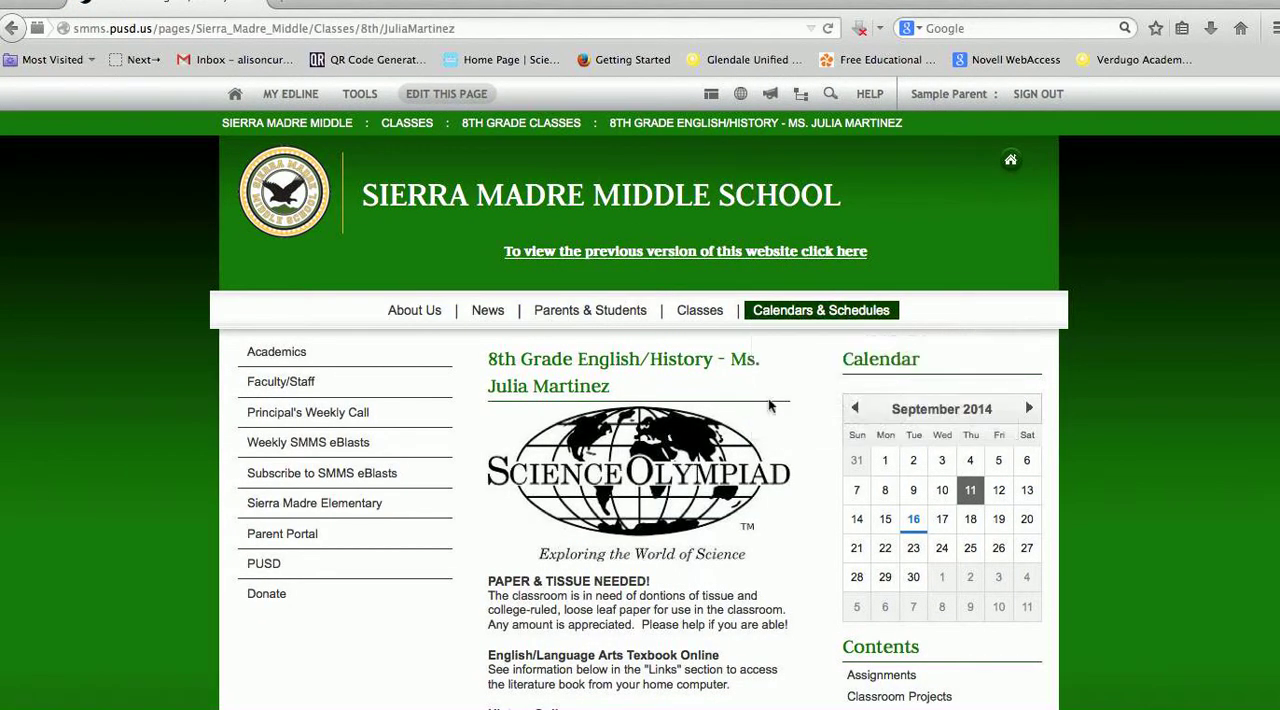
Open the class calendar in its editing view, check the item types that can be added, and start a new Event
scroll(770, 405, "down", 3)
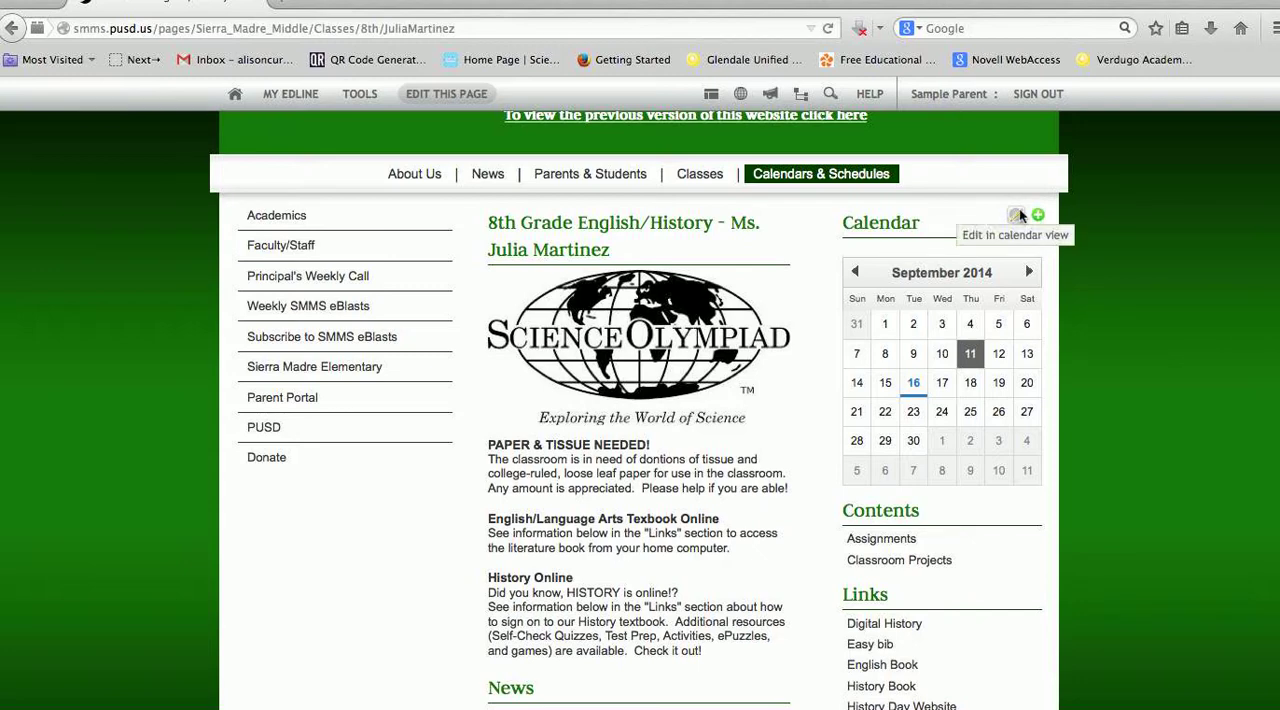
left_click(1019, 213)
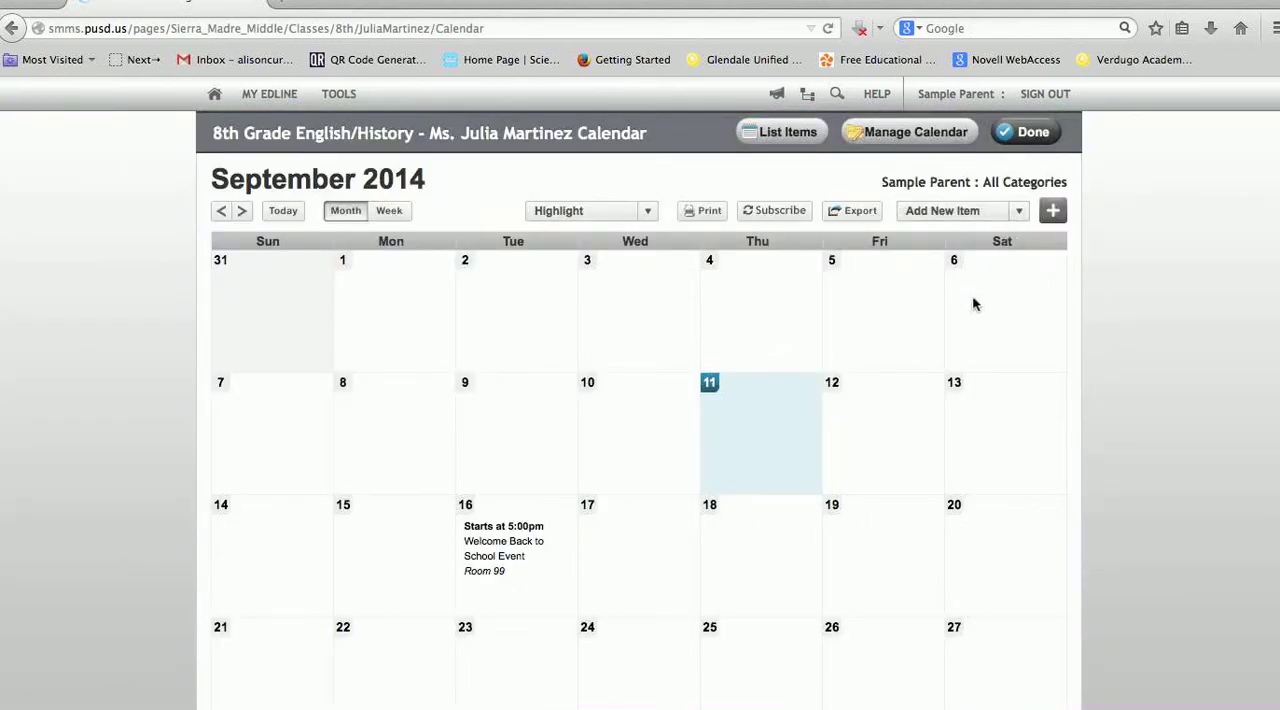
left_click(1017, 213)
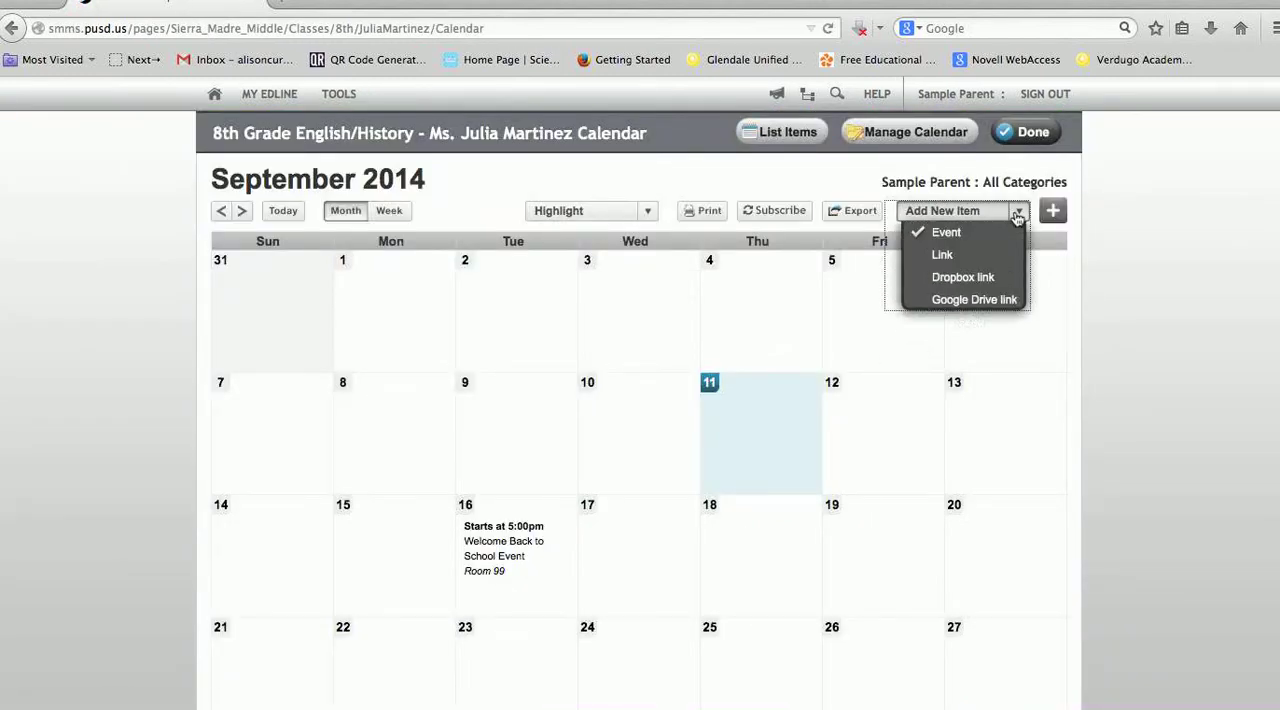
left_click(967, 213)
left_click(1014, 213)
left_click(1053, 213)
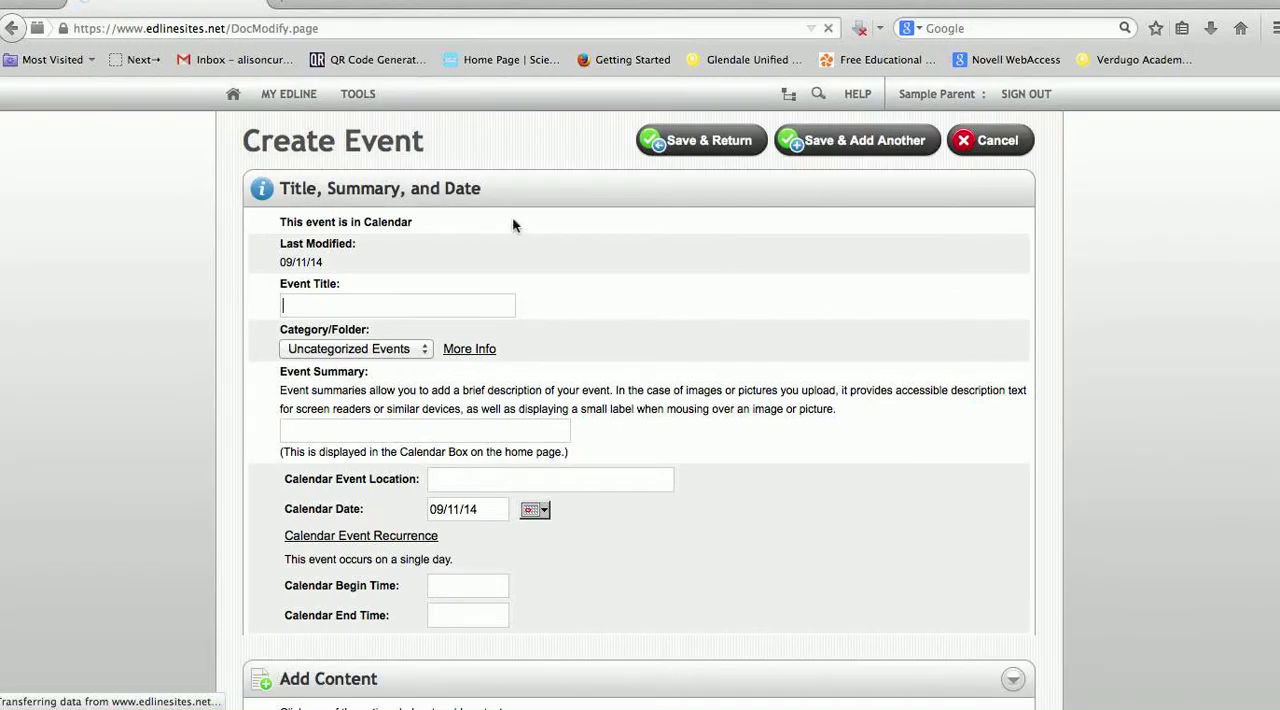
Examine the new event's category, date, content, visibility, and friendly URL options, and cancel the event
left_click(369, 313)
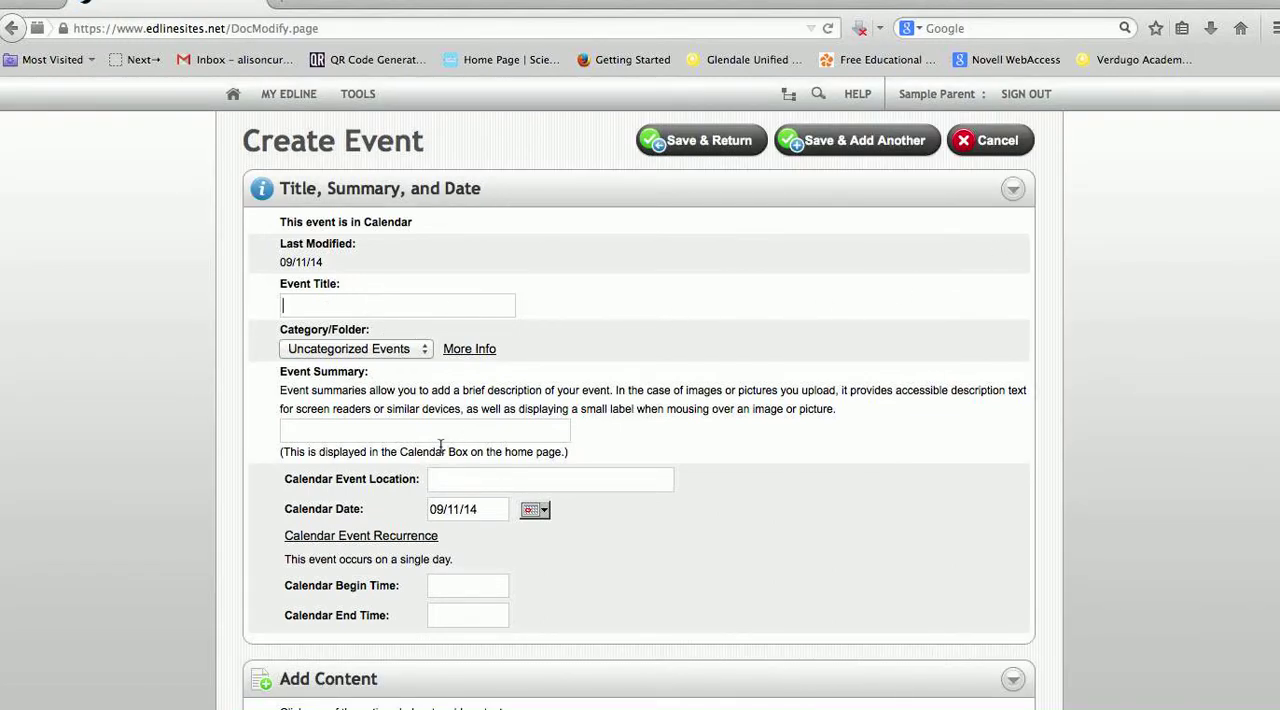
left_click(421, 350)
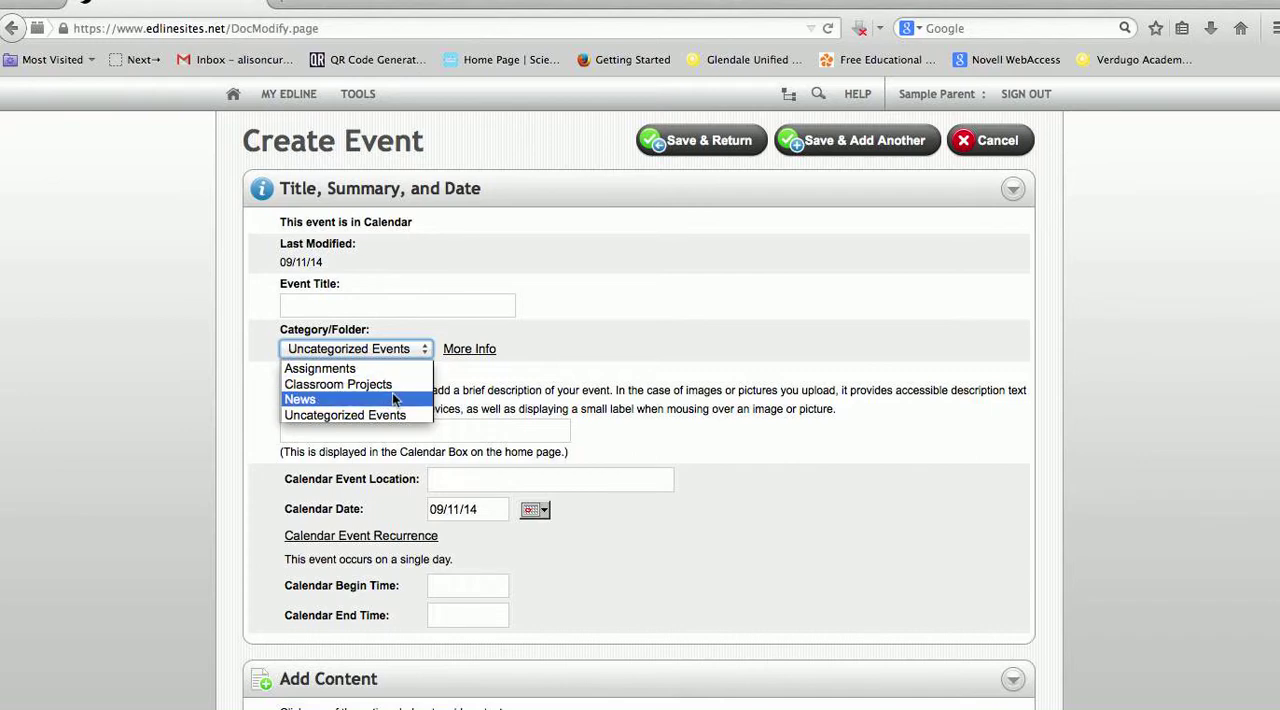
scroll(530, 567, "down", 1)
scroll(530, 567, "down", 5)
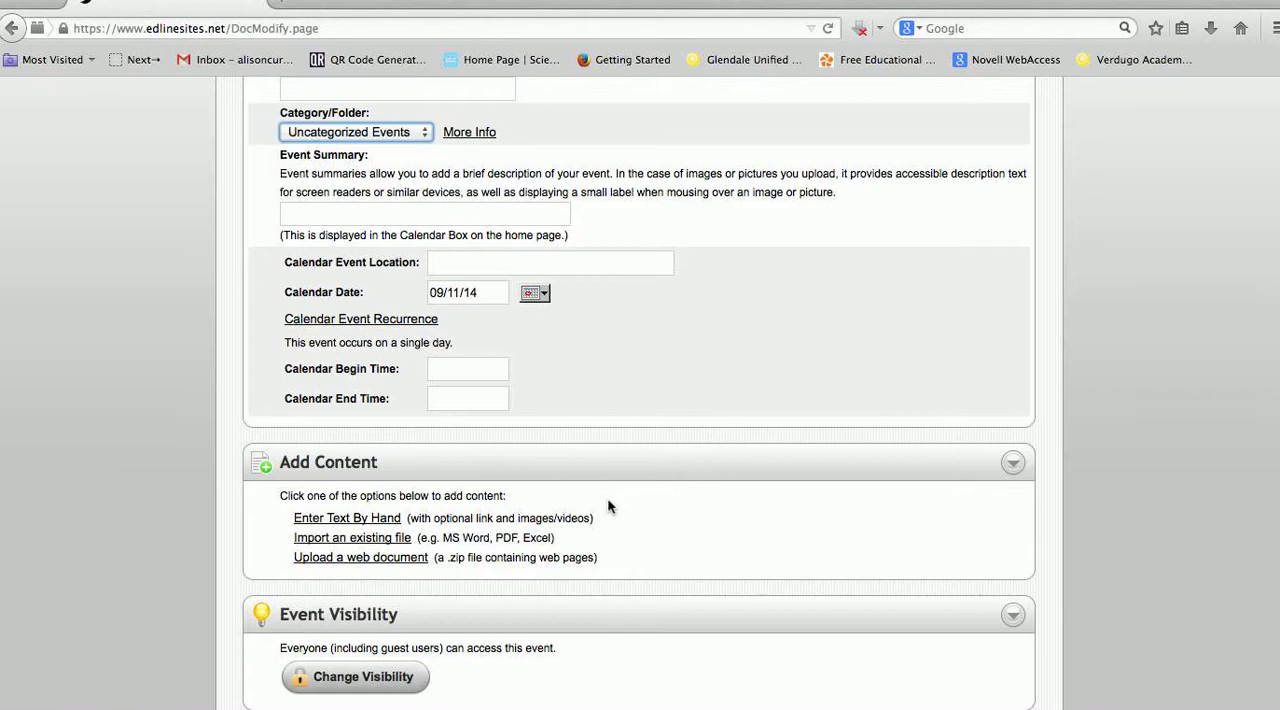
scroll(604, 518, "up", 3)
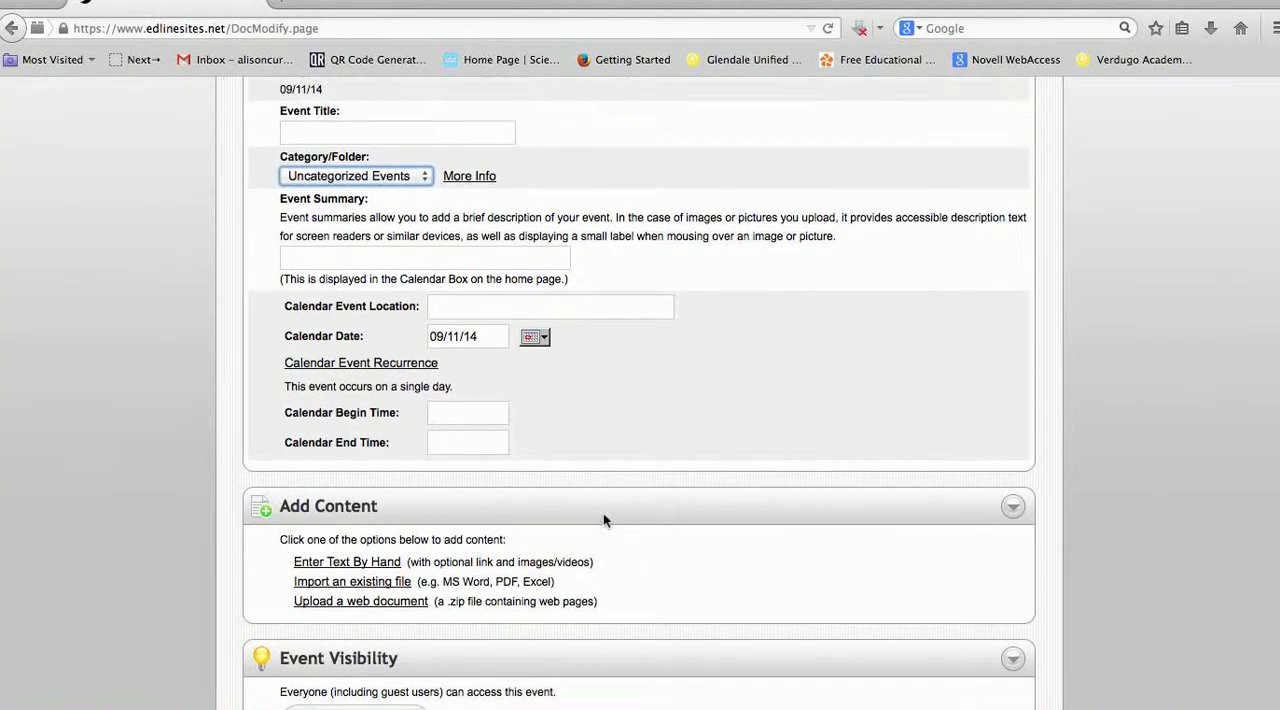
scroll(604, 520, "down", 9)
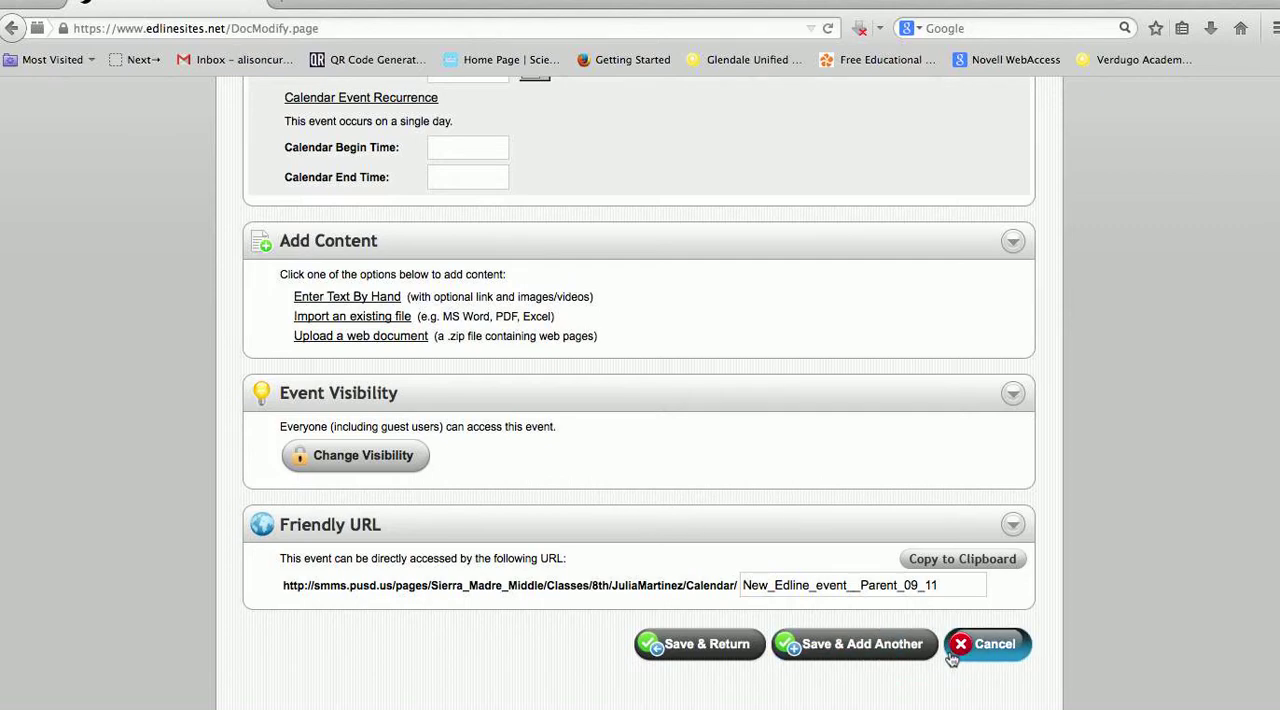
left_click(981, 650)
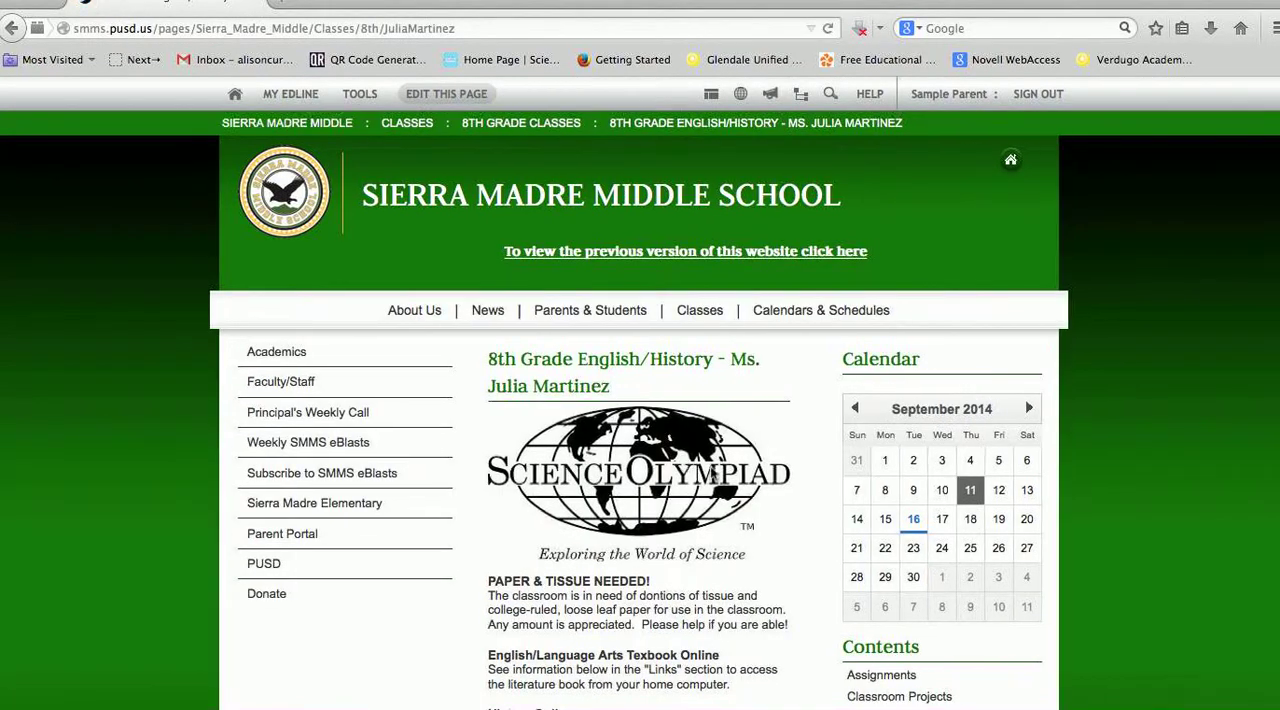
Look over the class page's Contents, Links, News, and contact sections
scroll(942, 391, "down", 5)
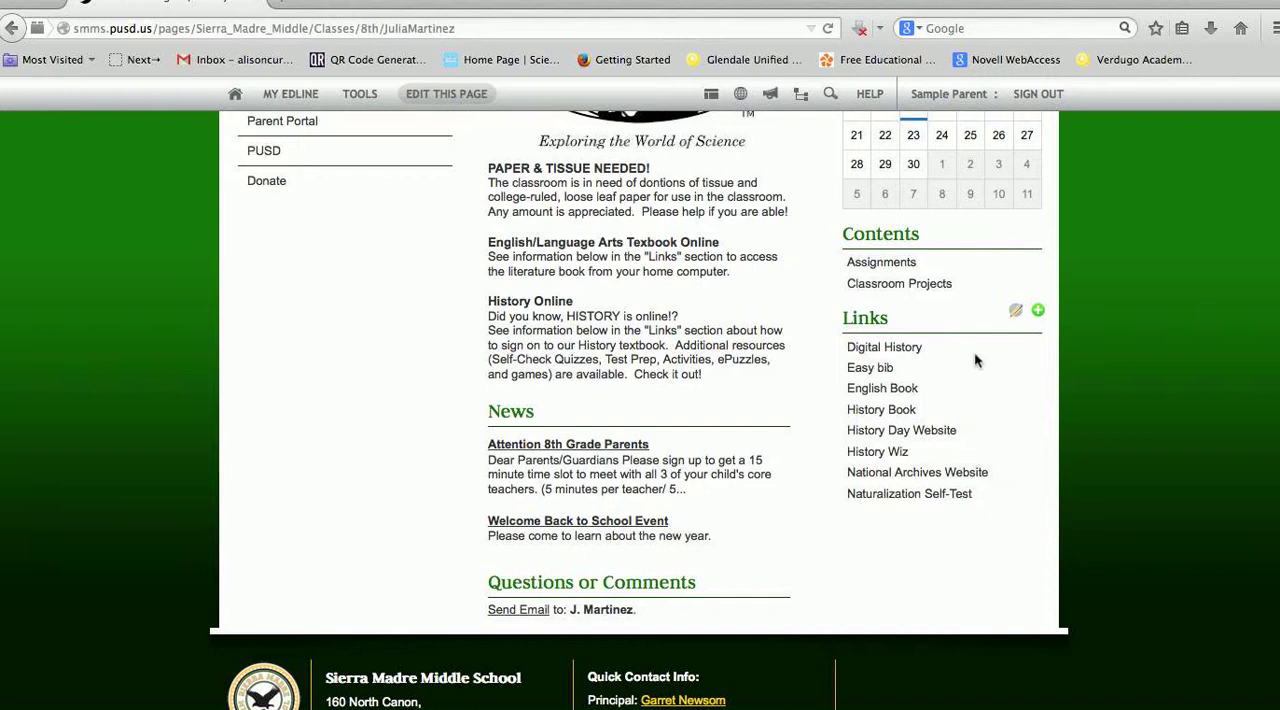
scroll(871, 566, "up", 3)
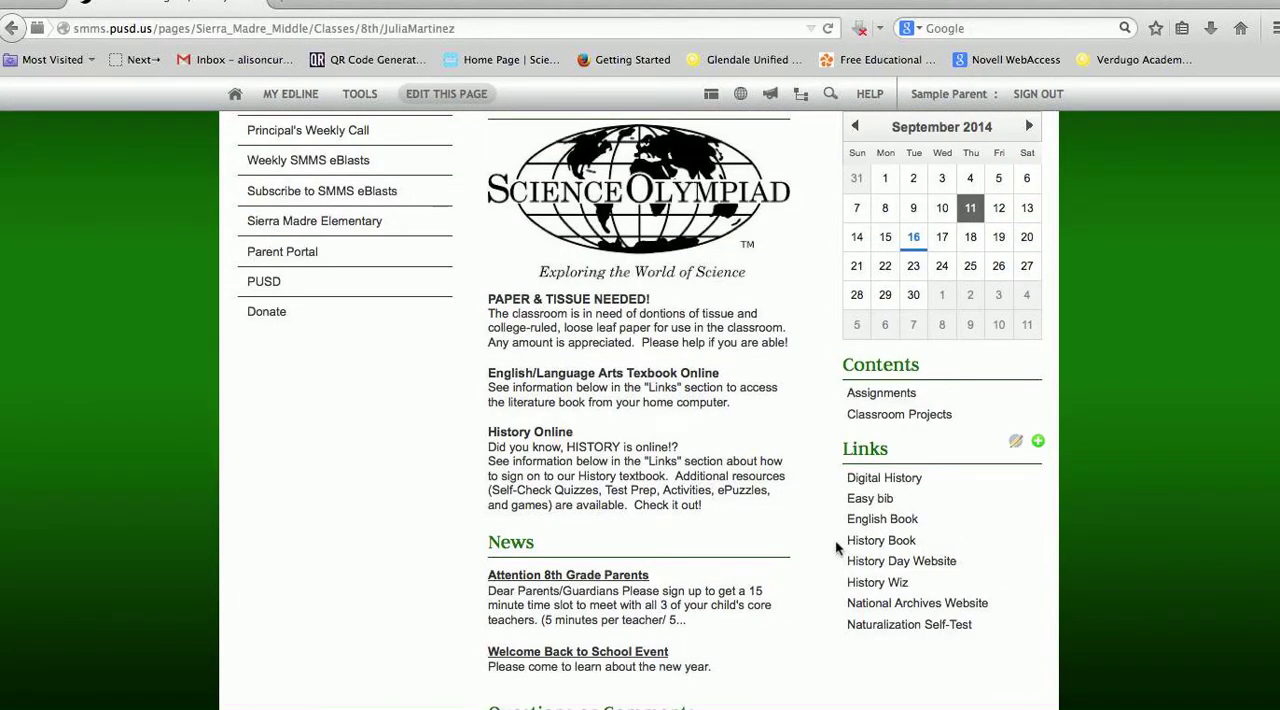
scroll(836, 543, "down", 10)
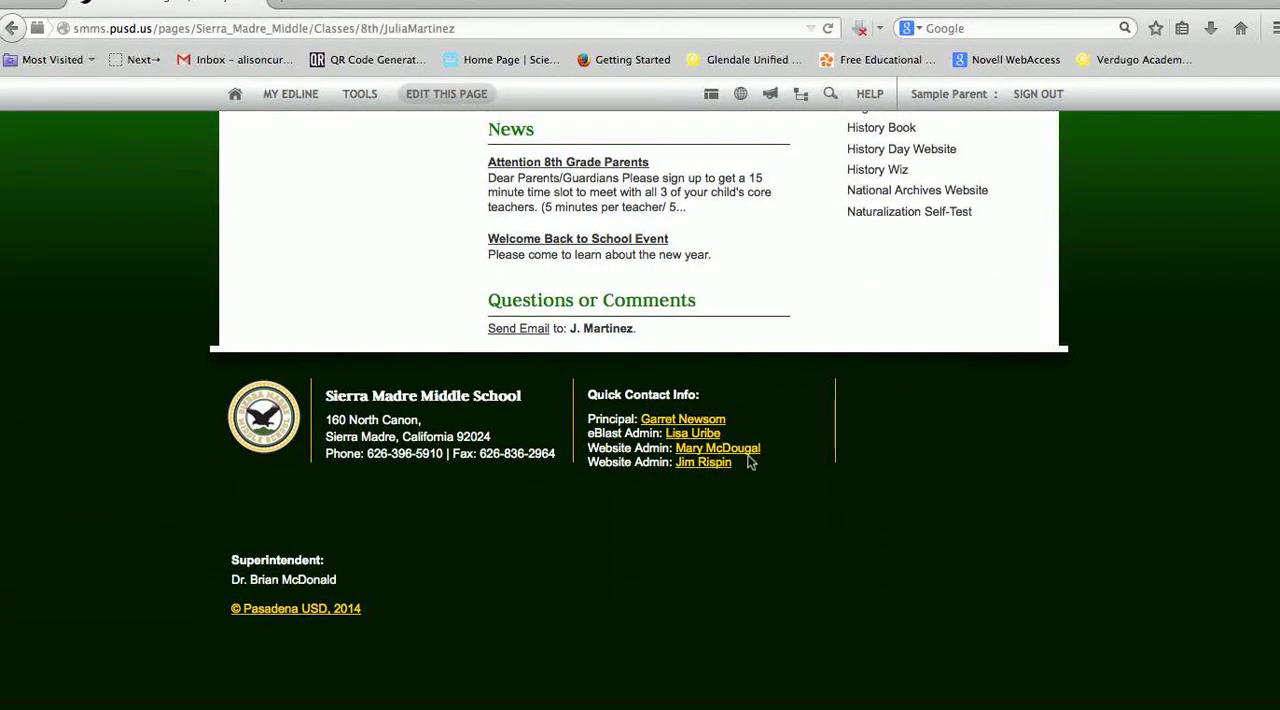